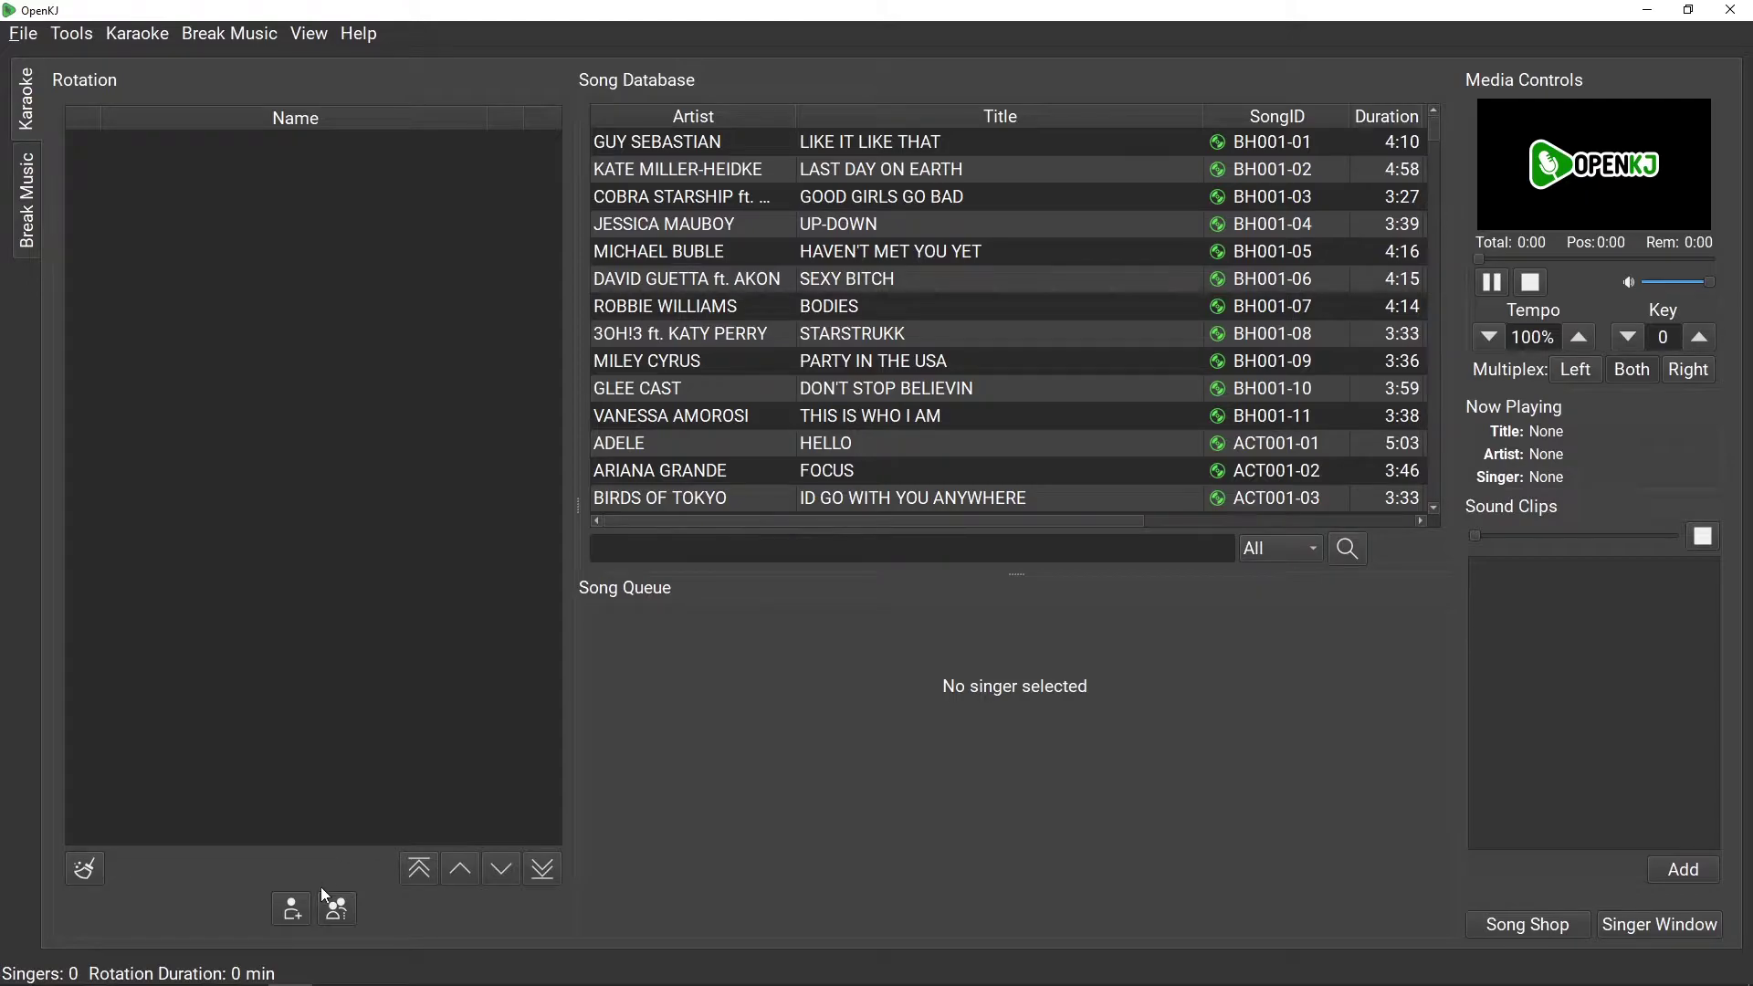
Examine the Add Singer form and the Regular Singers list without adding anyone
{"action": "left_click", "coordinate": [292, 911]}
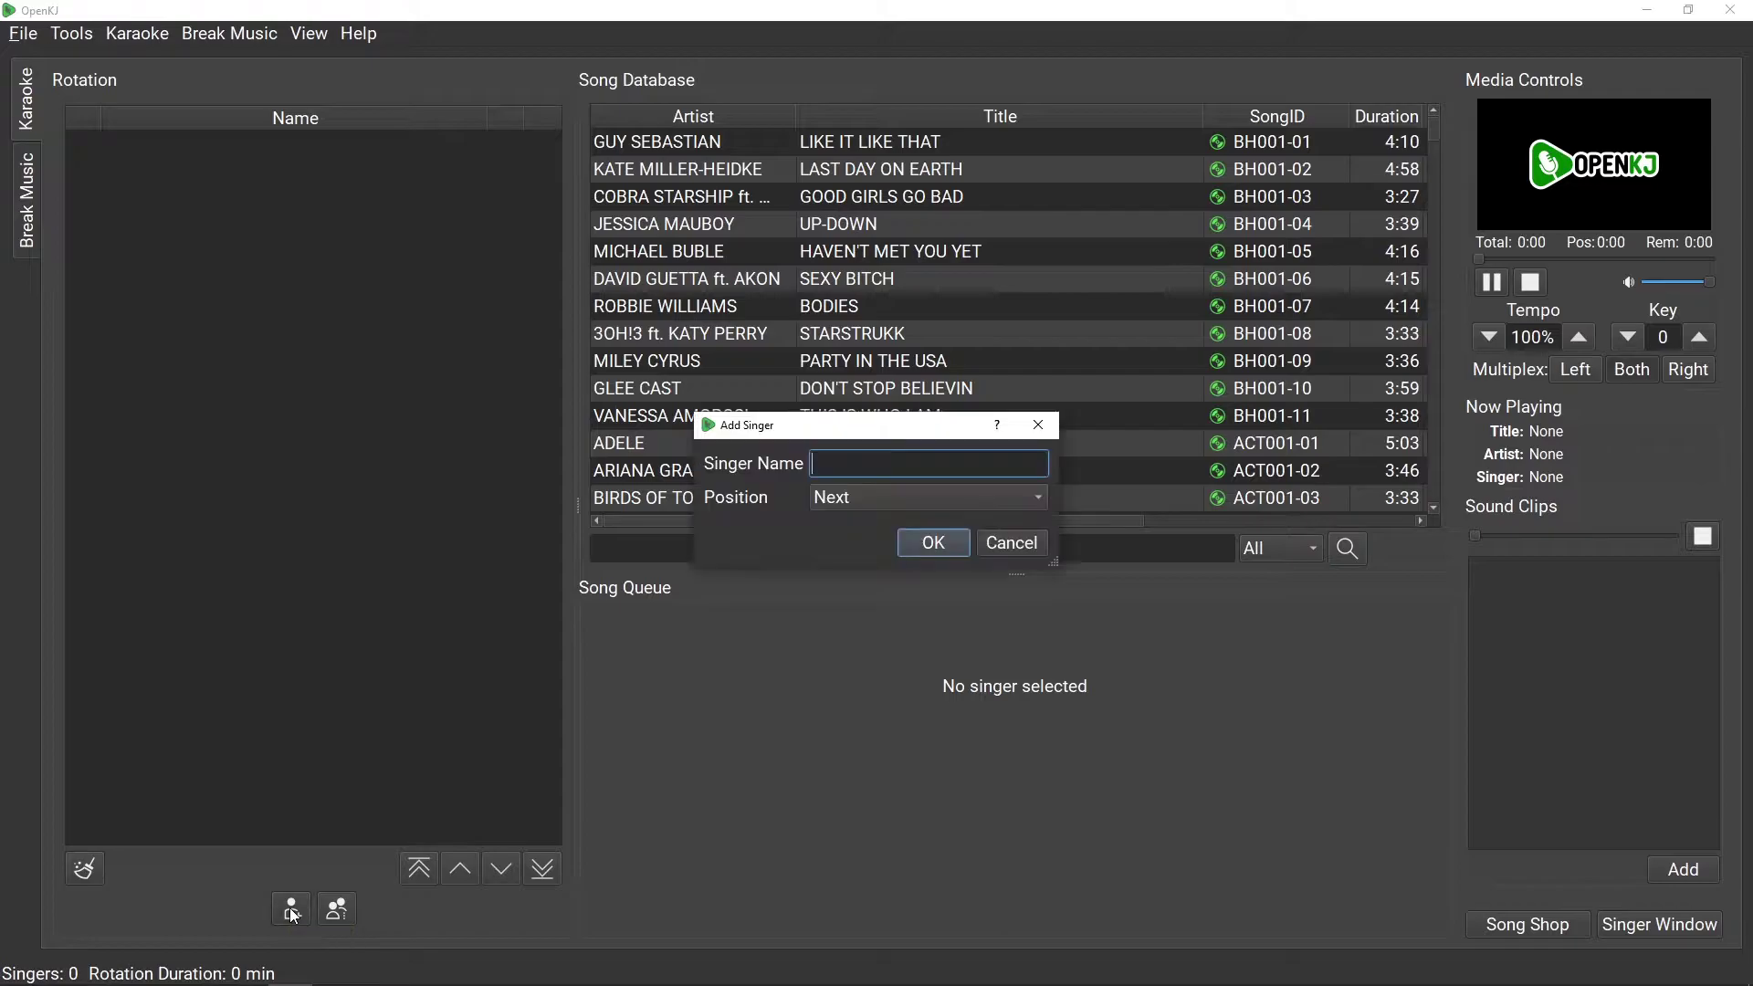
{"action": "left_click", "coordinate": [1008, 542]}
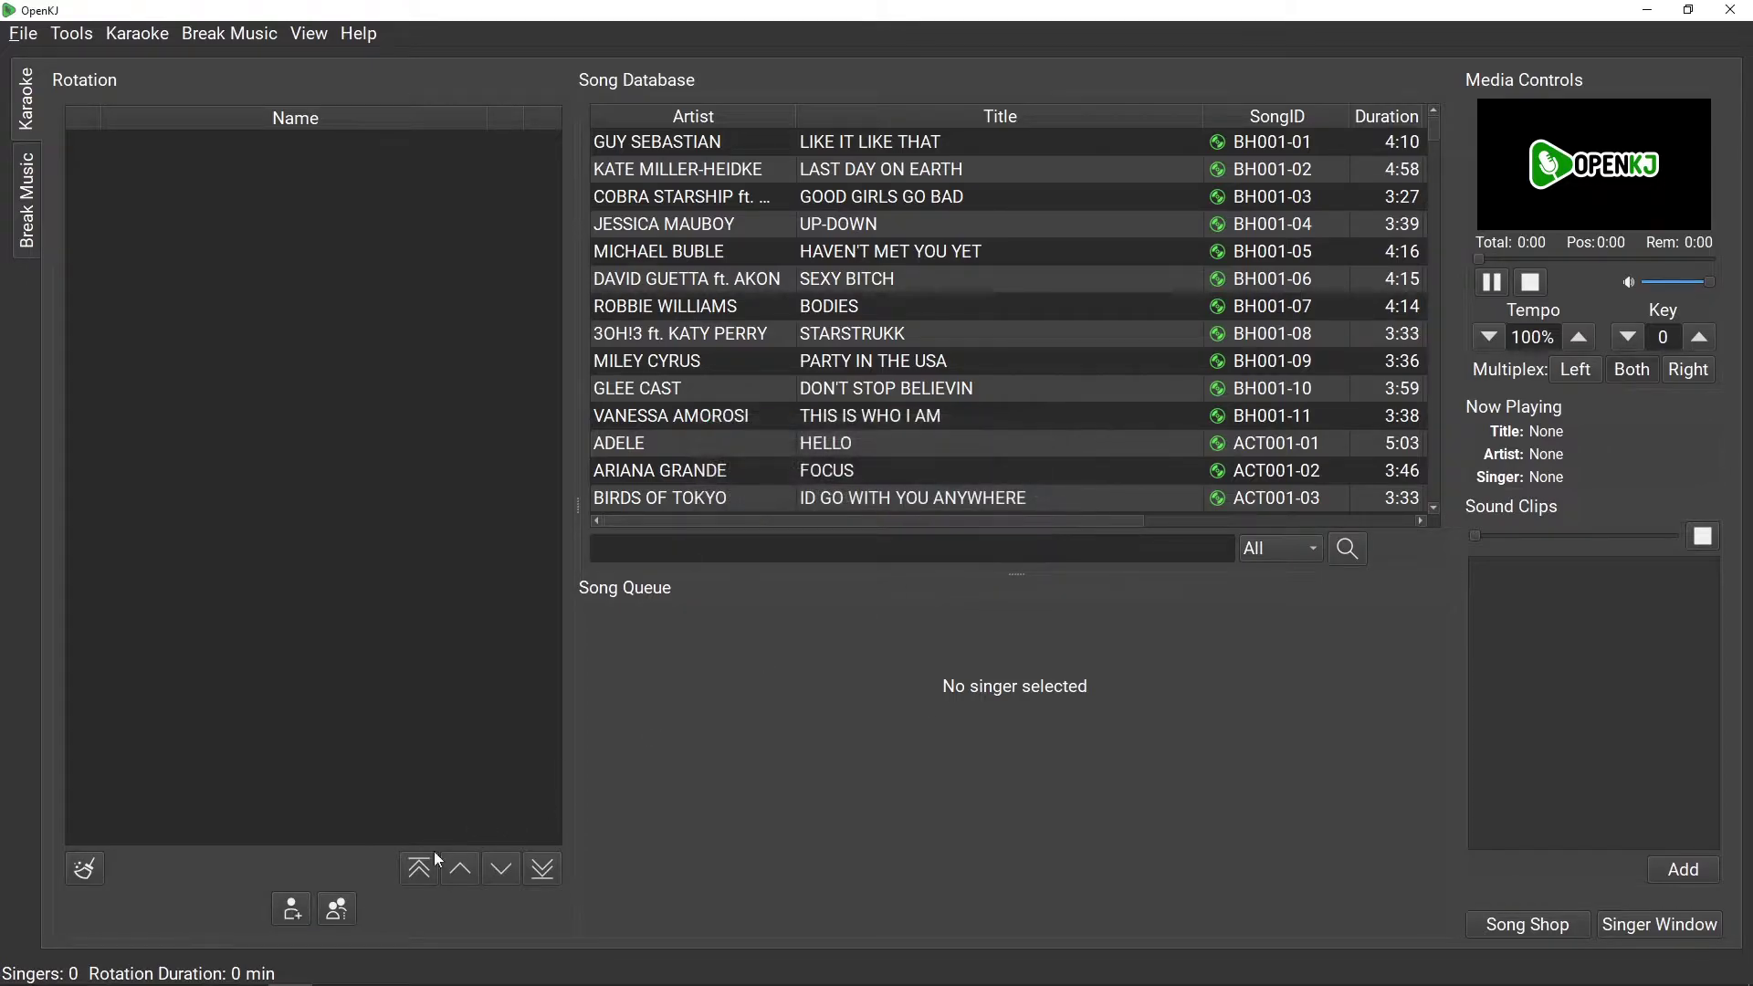
{"action": "left_click", "coordinate": [338, 911]}
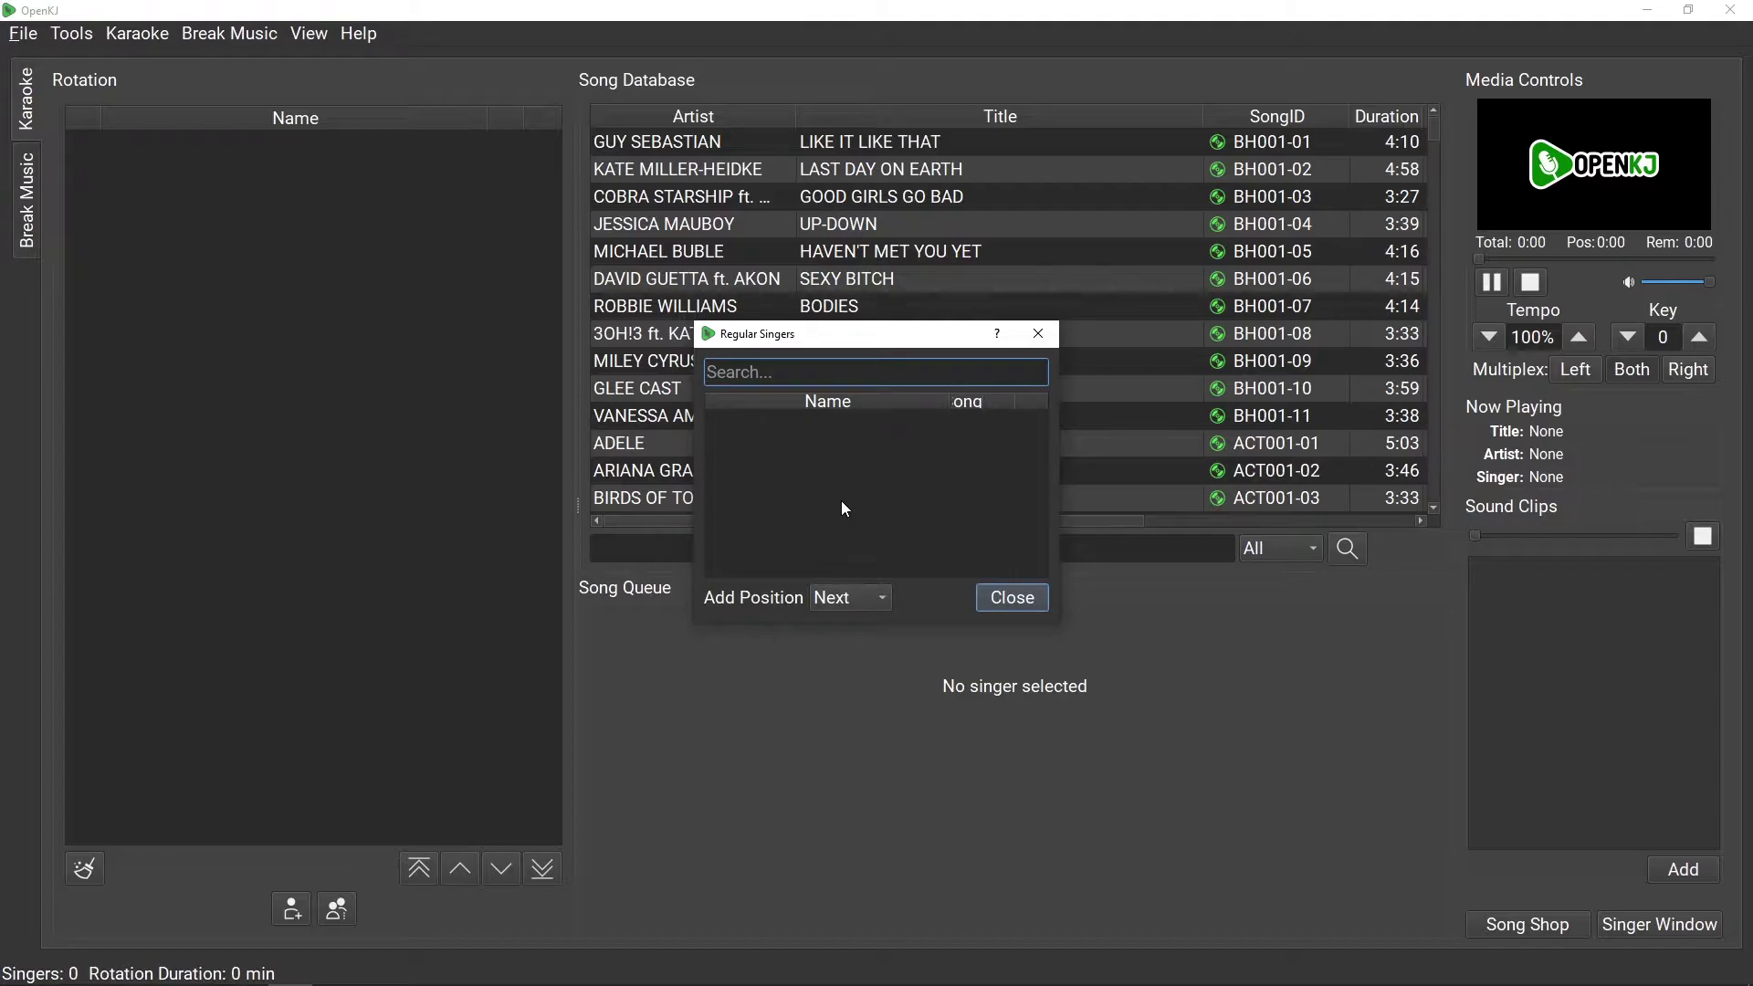
{"action": "left_click", "coordinate": [1009, 598]}
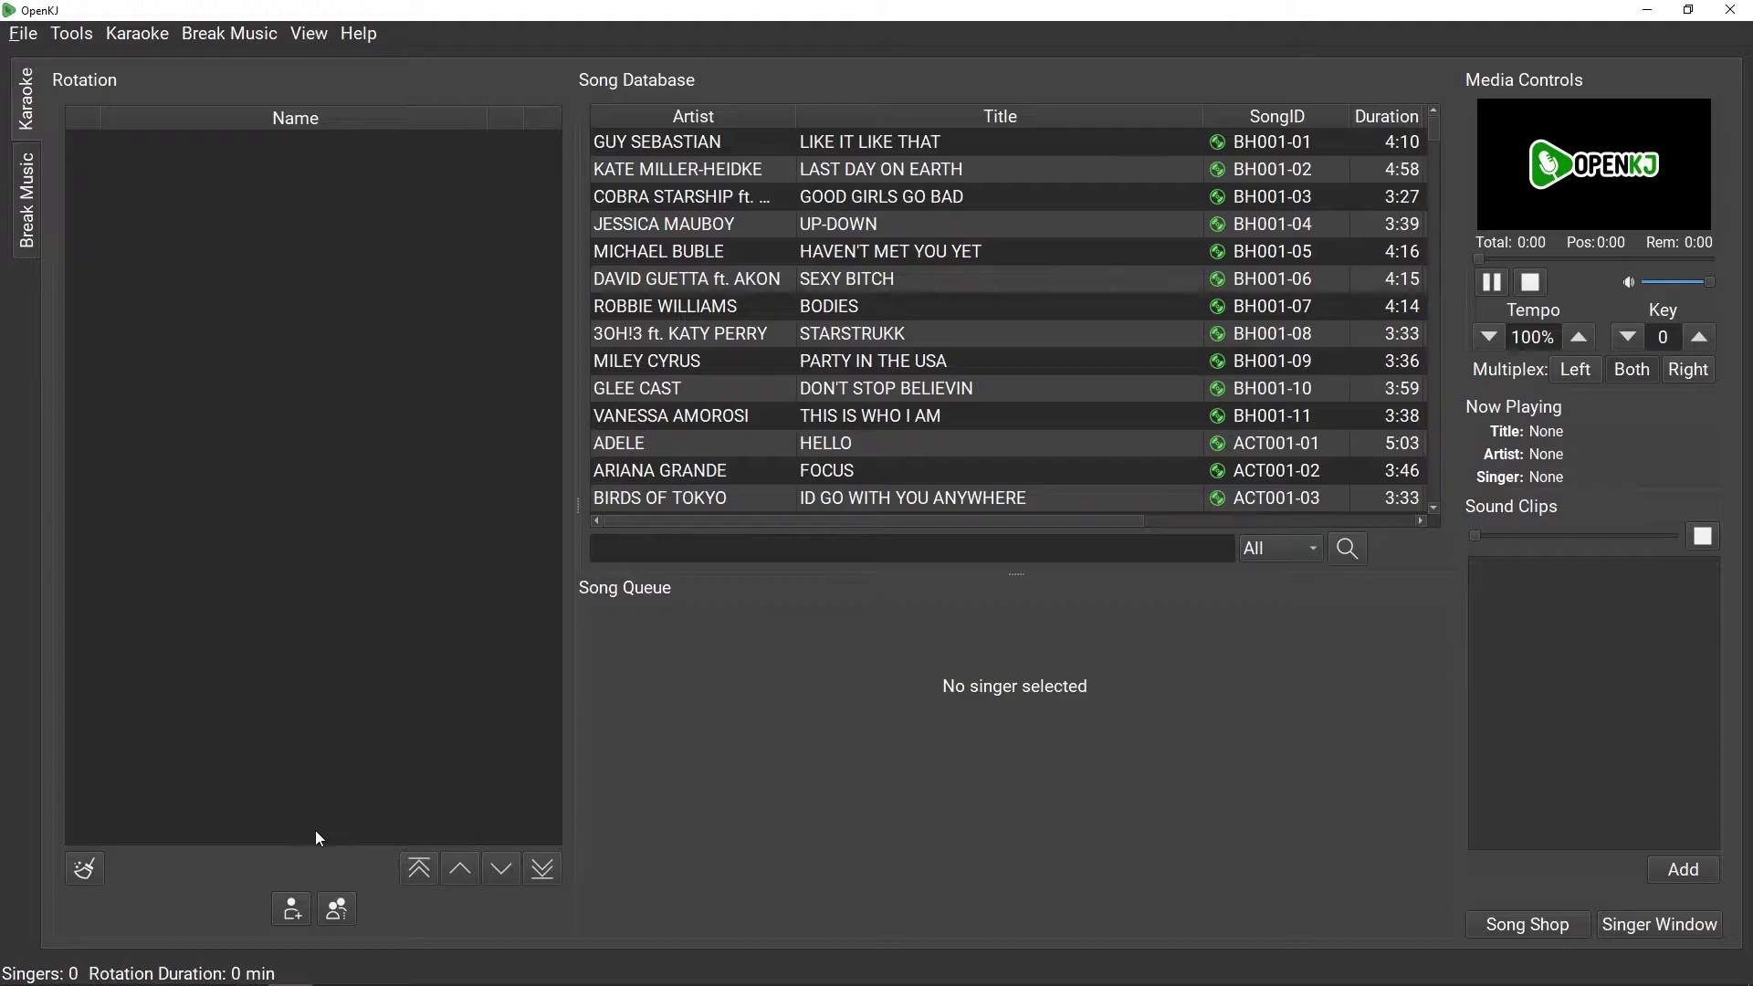
Add the first singer to the rotation by entering the singer's name and setting the position to Fair
{"action": "left_click", "coordinate": [293, 909]}
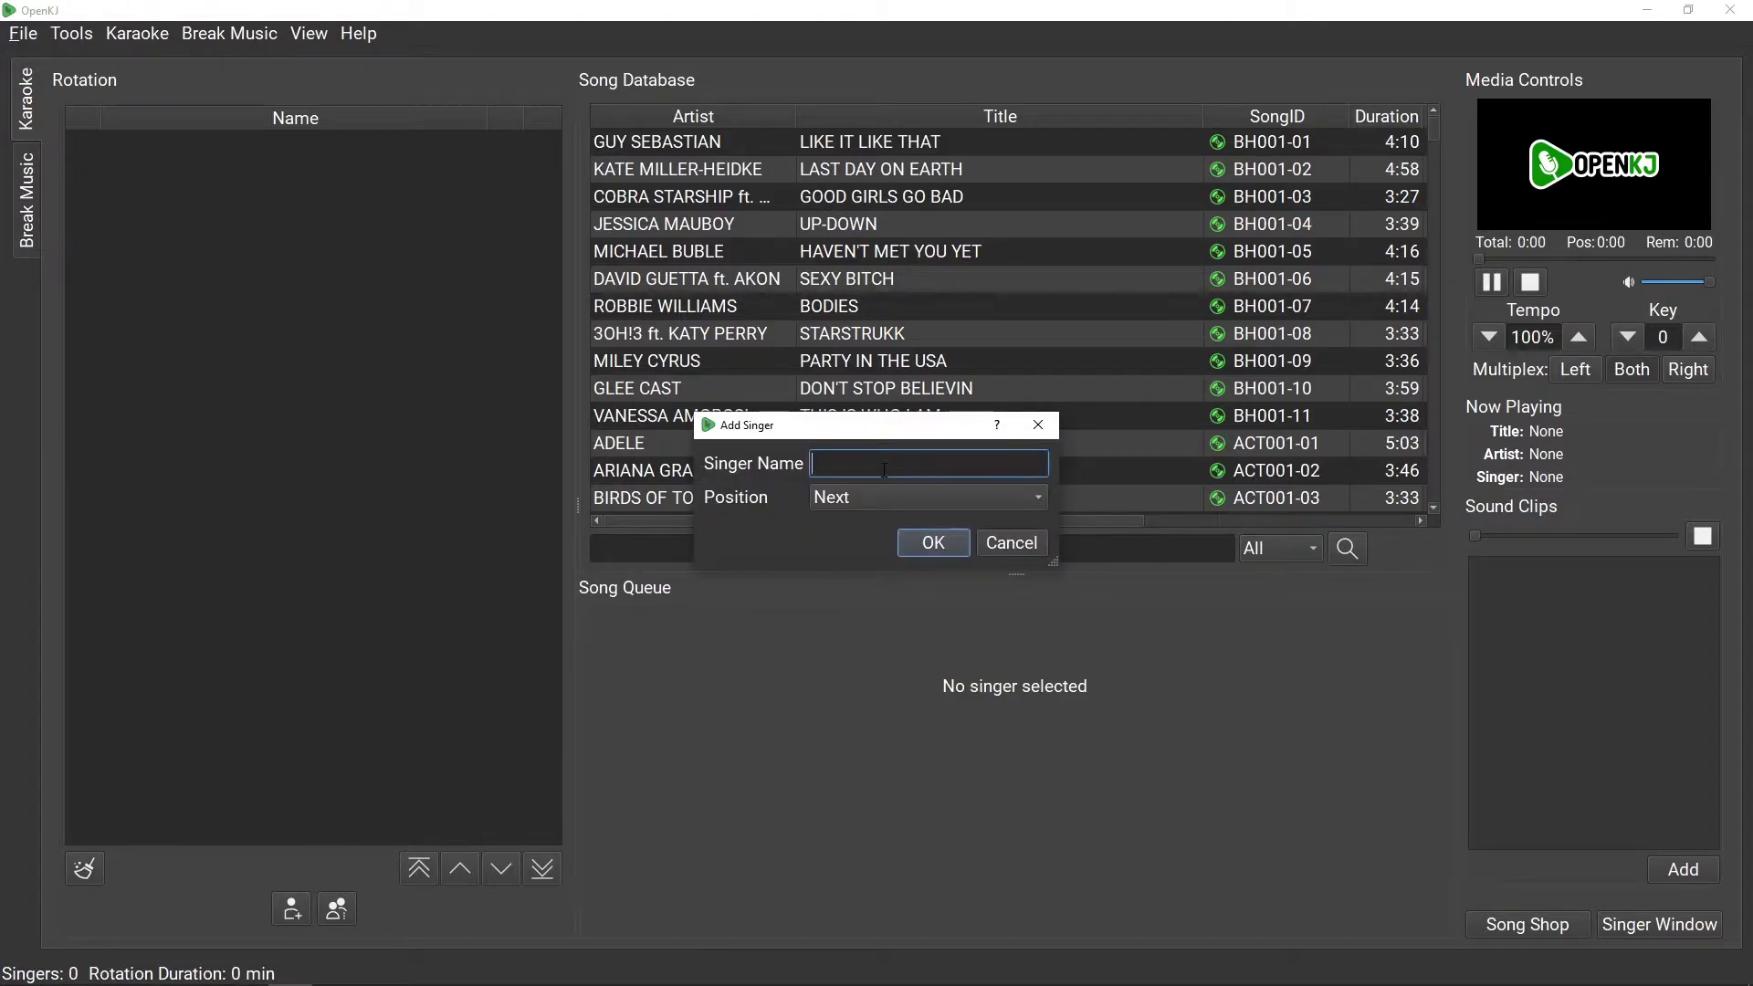
{"action": "type", "text": "Davvid"}
{"action": "key", "text": "BackSpace"}
{"action": "key", "text": "BackSpace"}
{"action": "key", "text": "BackSpace"}
{"action": "key", "text": "BackSpace"}
{"action": "type", "text": "vid"}
{"action": "left_click", "coordinate": [847, 496]}
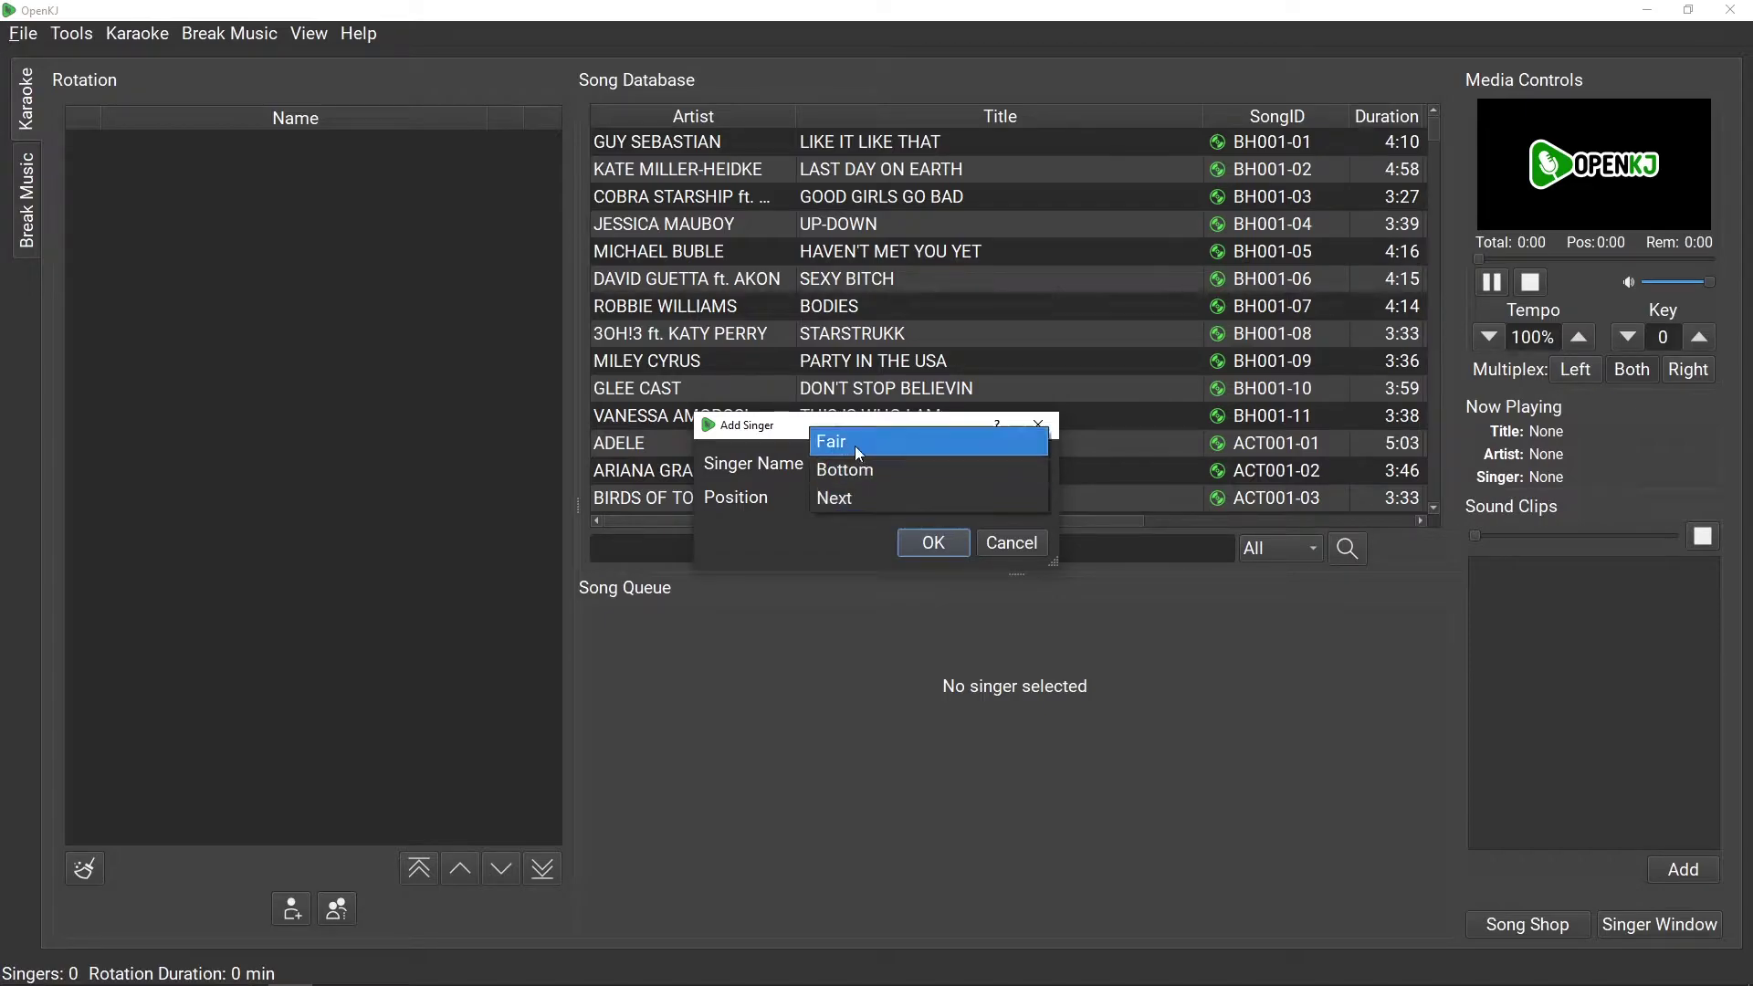
{"action": "left_click", "coordinate": [856, 444]}
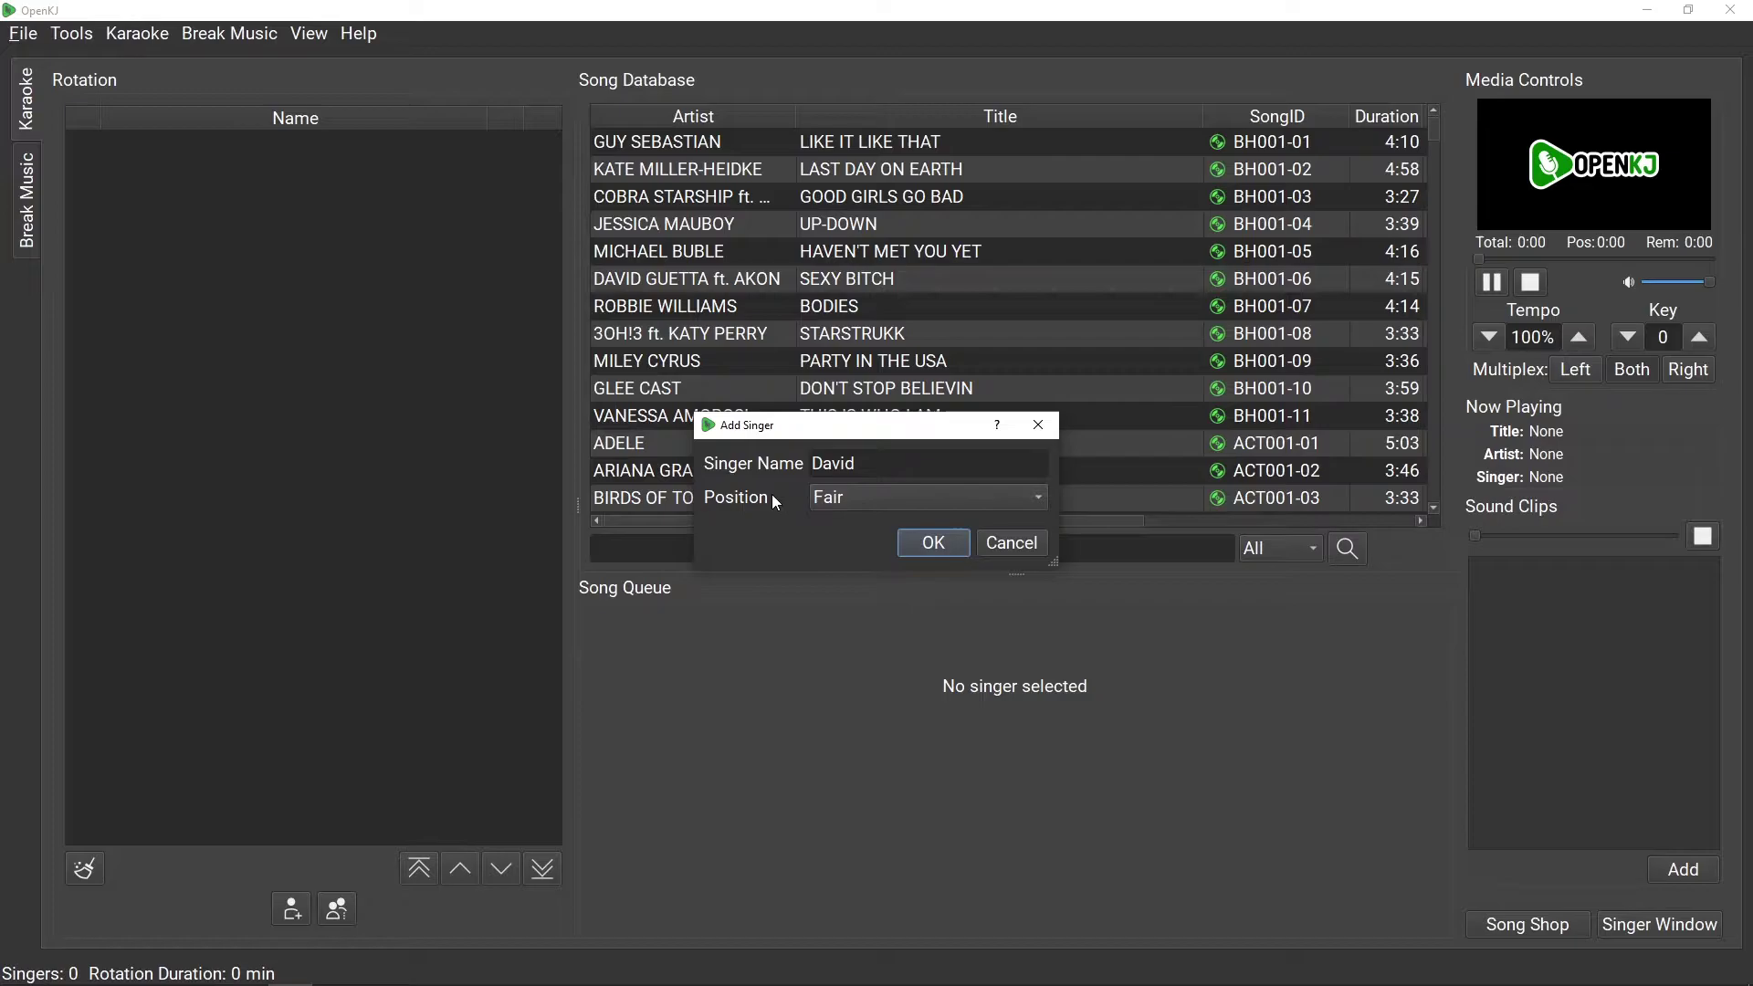
{"action": "key", "text": "Return"}
Add a second singer to the rotation, entering the name and keeping the Fair position
{"action": "left_click", "coordinate": [293, 910]}
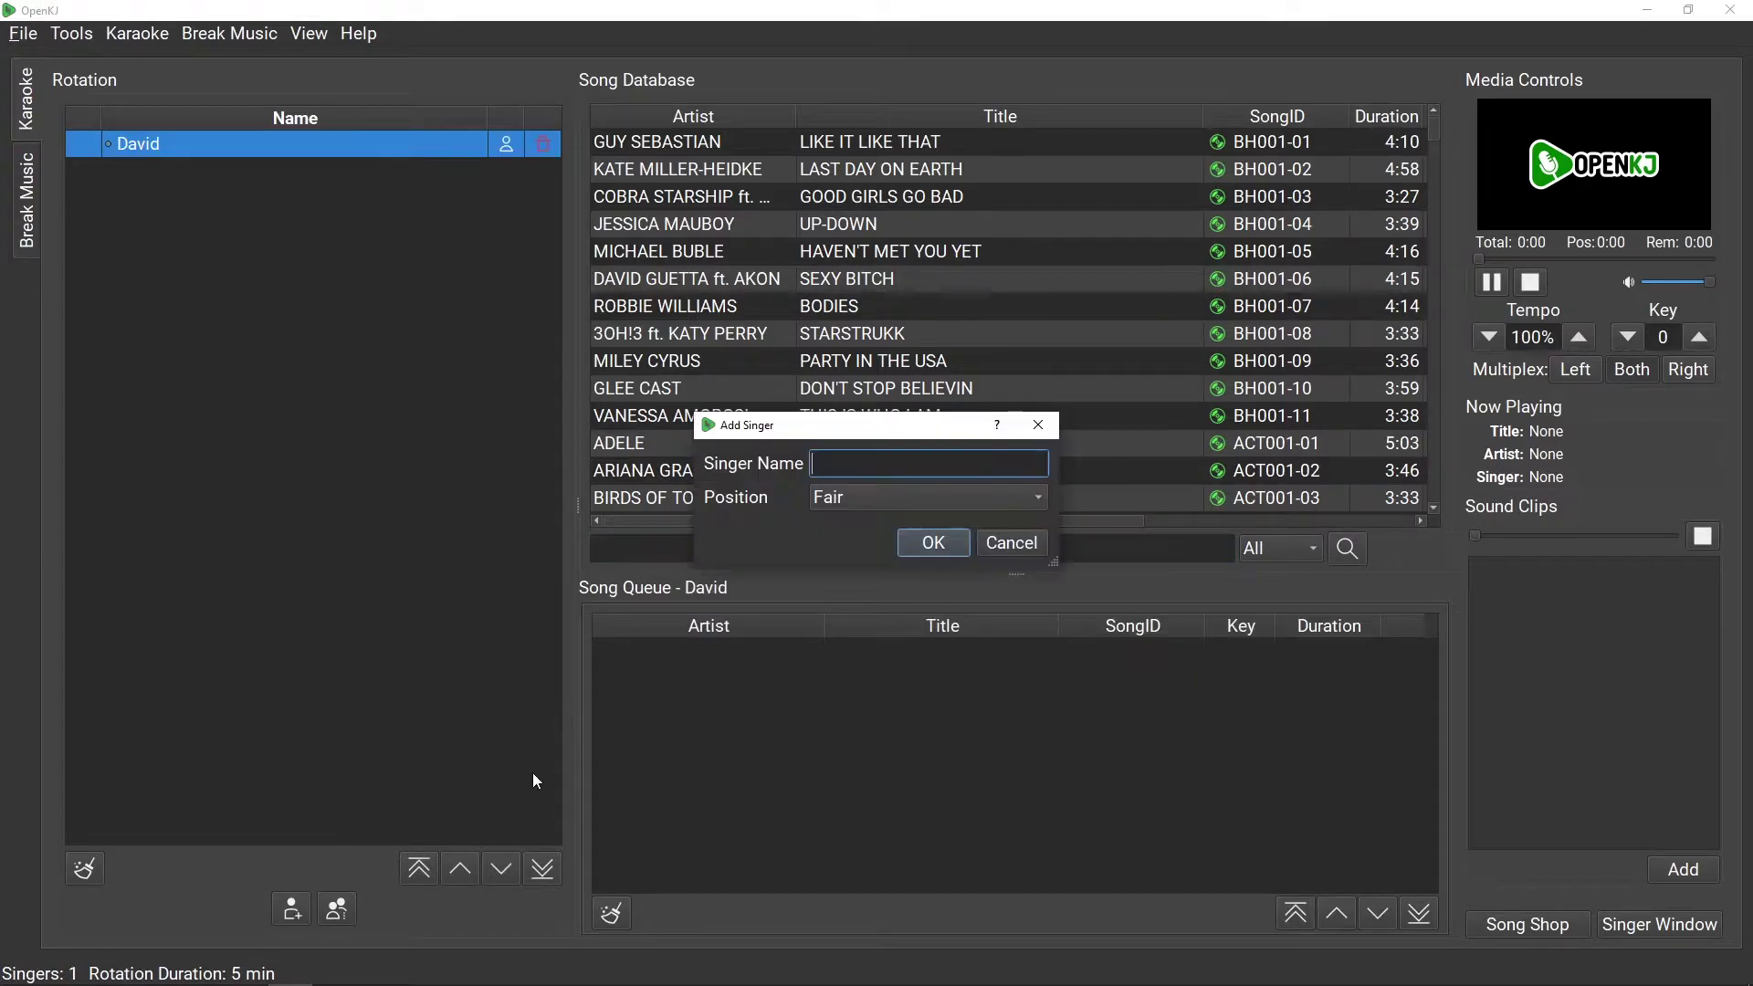
{"action": "type", "text": "Sally"}
{"action": "key", "text": "Return"}
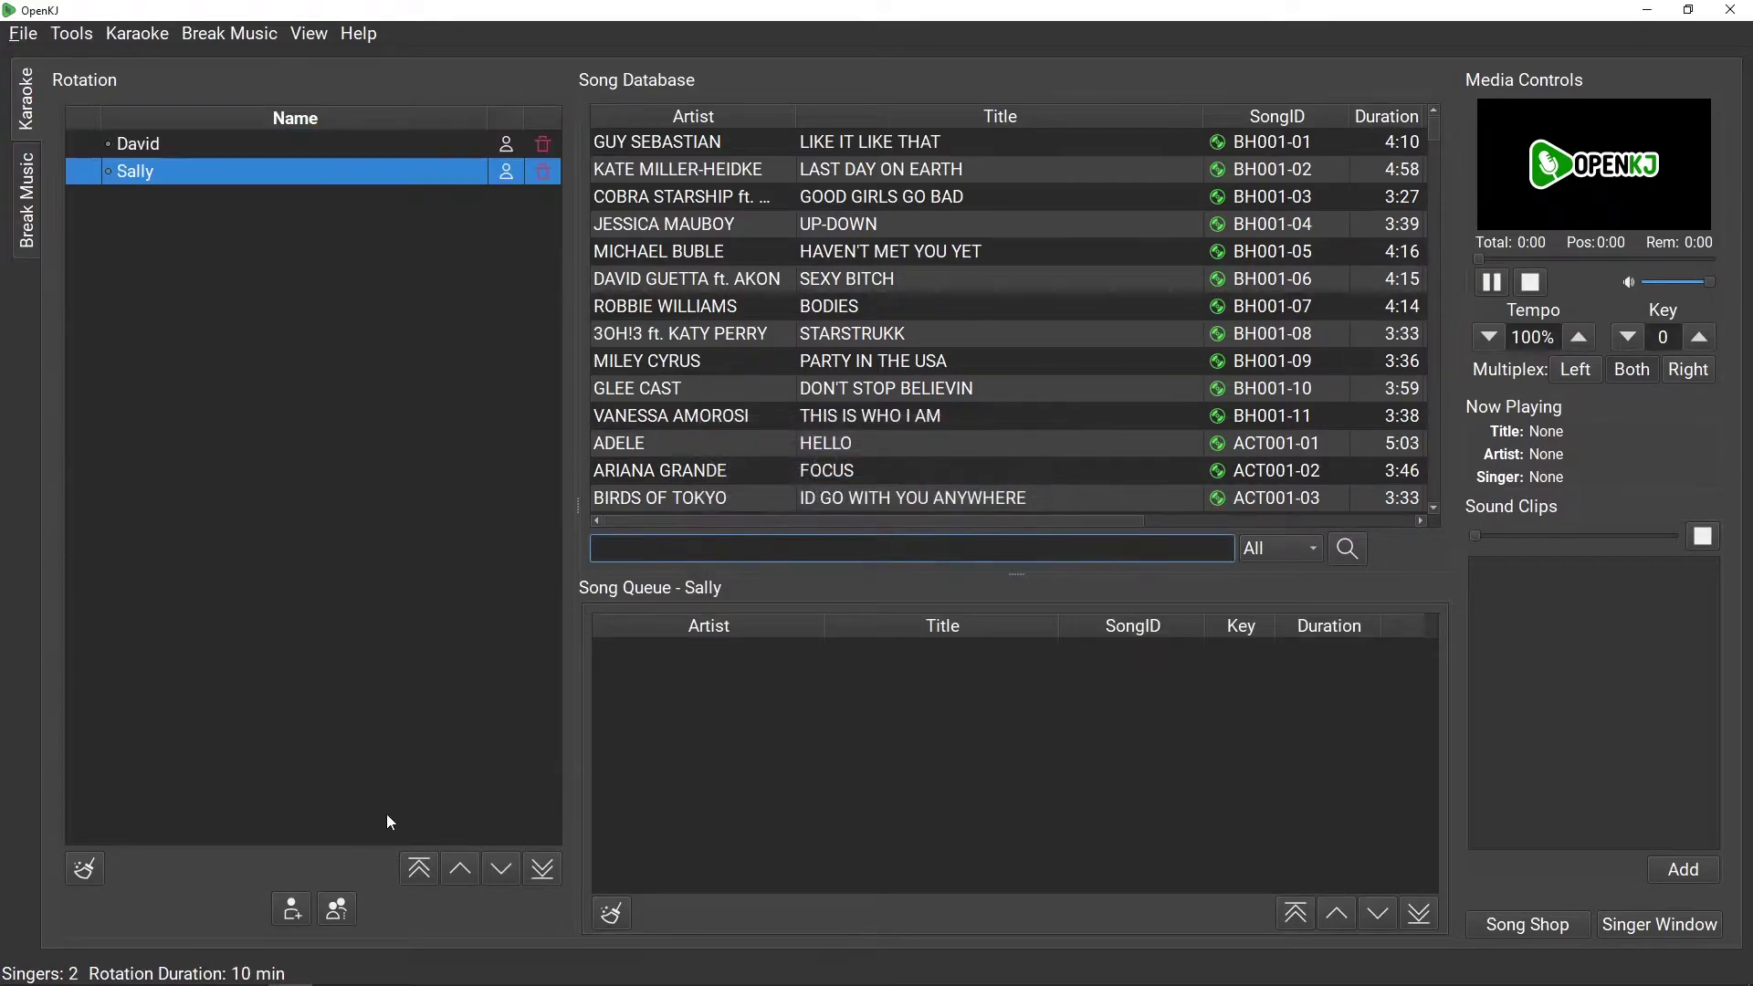
Add a third singer to the rotation with the Fair position, correcting the mistyped name
{"action": "left_click", "coordinate": [292, 910]}
{"action": "type", "text": "Gre"}
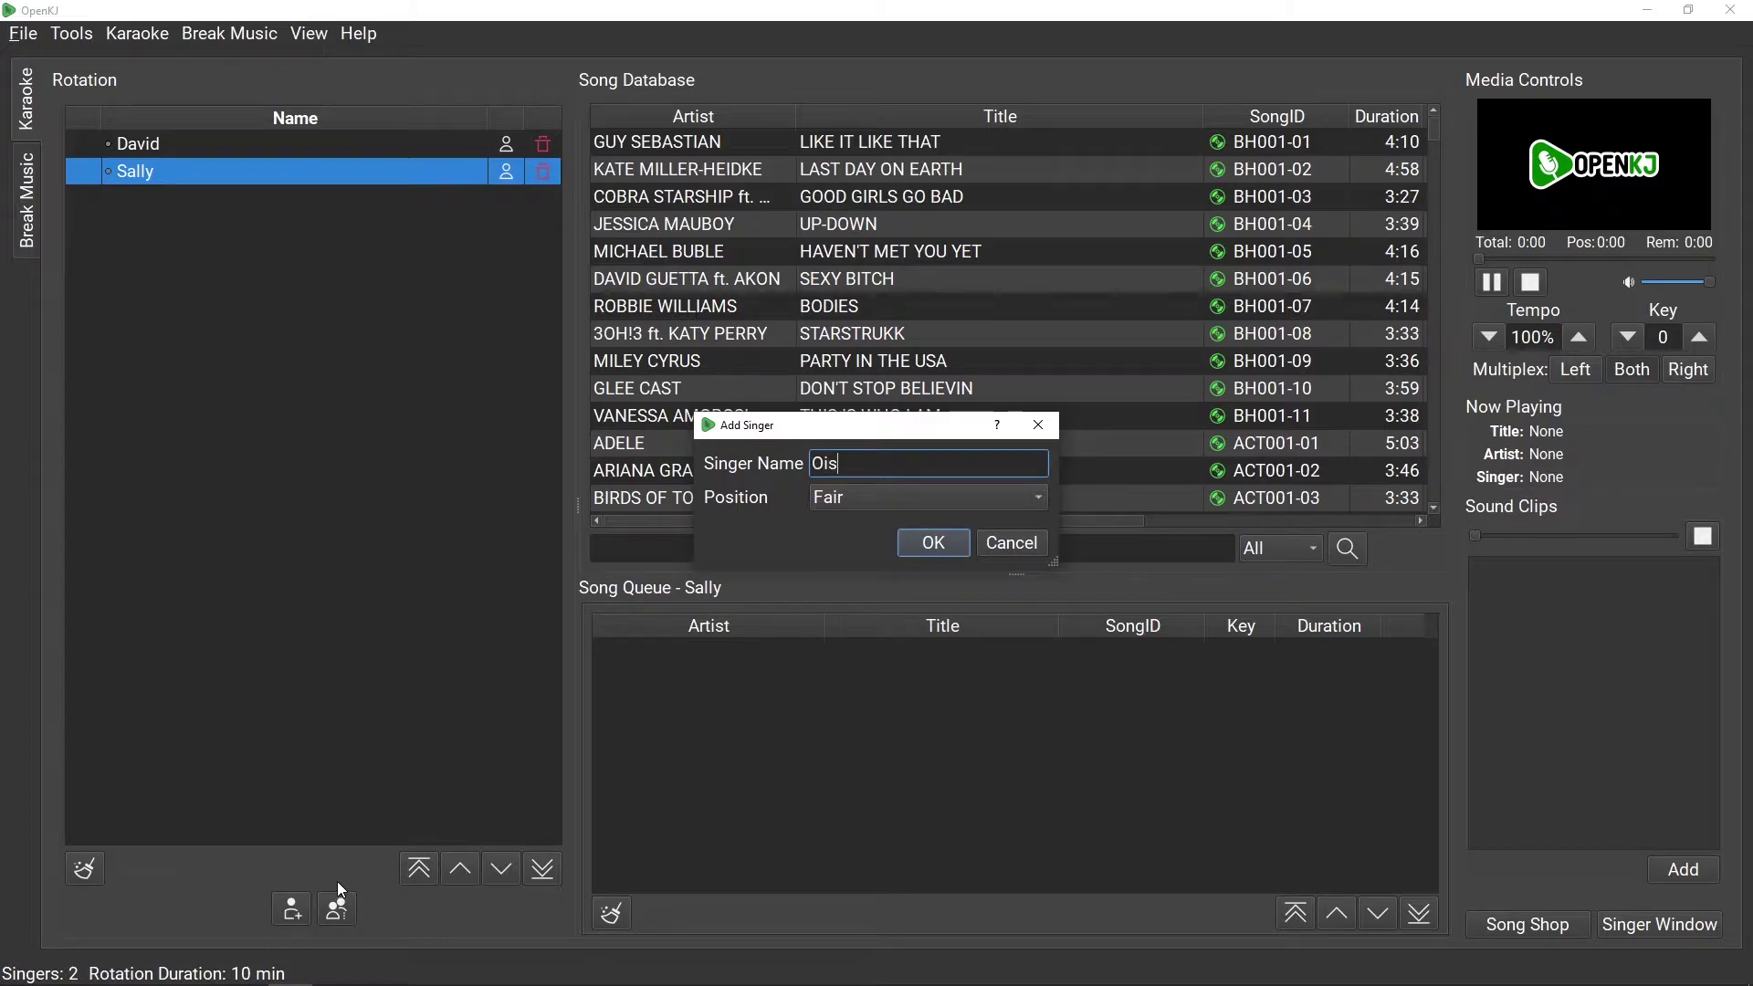
{"action": "key", "text": "BackSpace"}
{"action": "key", "text": "BackSpace"}
{"action": "key", "text": "BackSpace"}
{"action": "type", "text": "Lisa"}
{"action": "key", "text": "Return"}
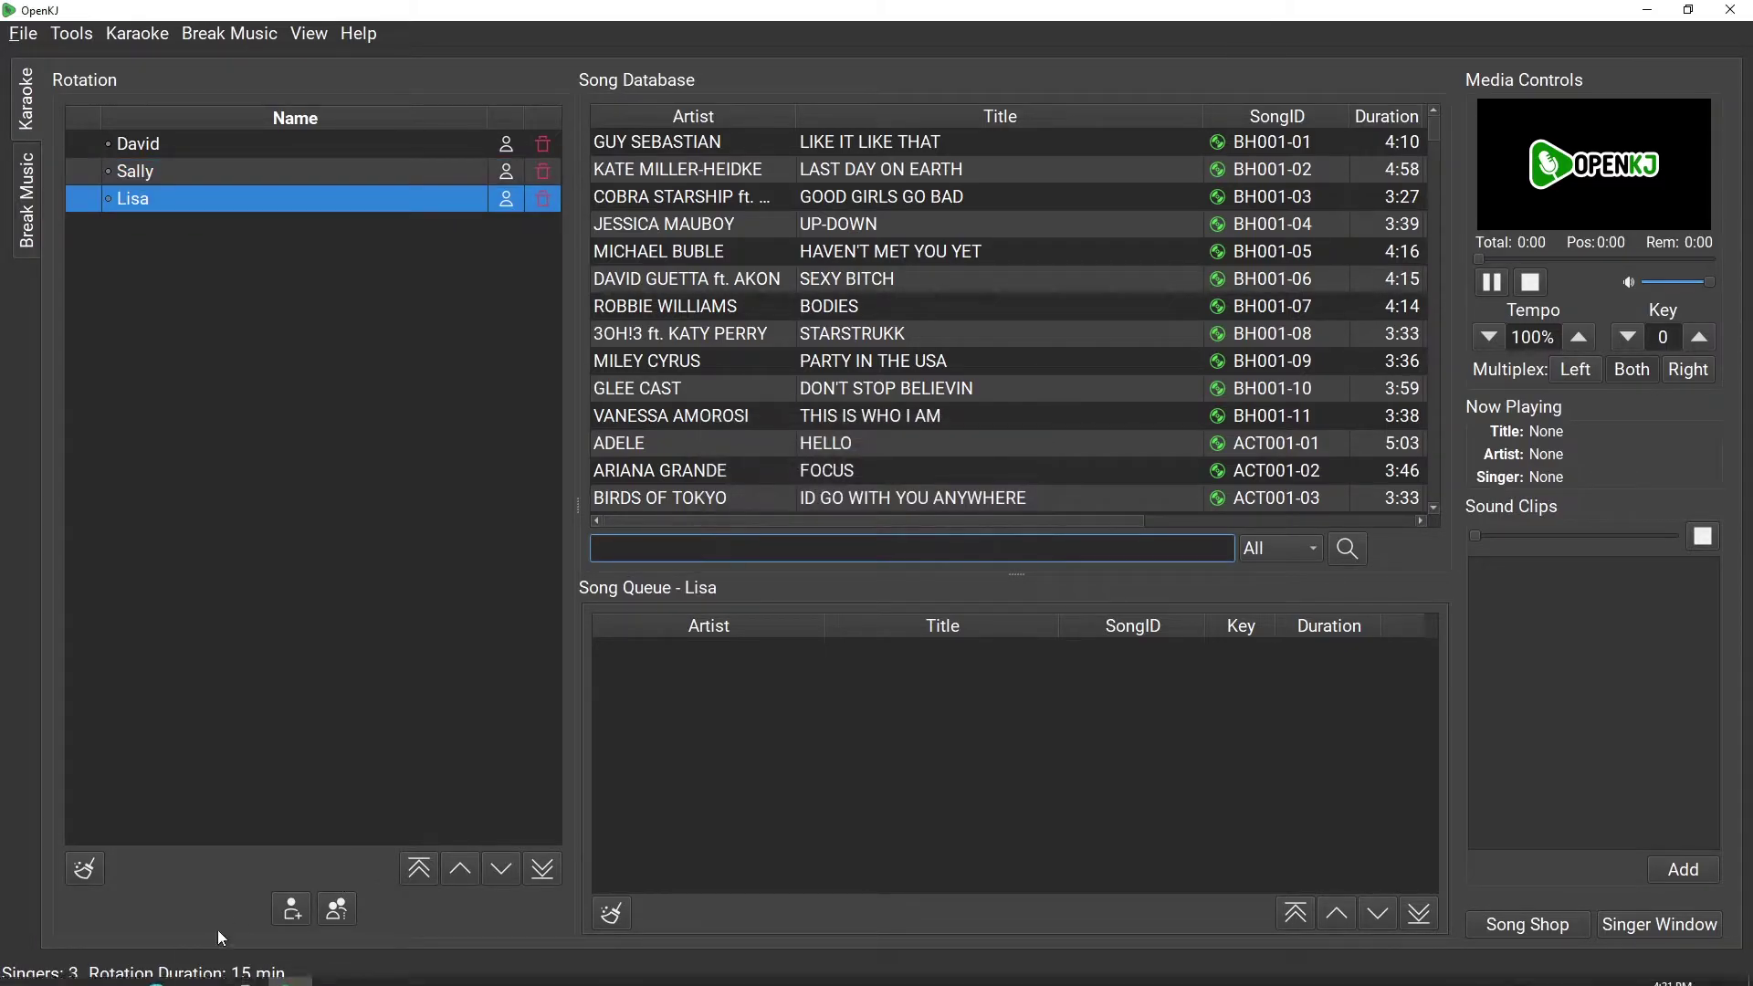
Add a fourth singer's name to the rotation with the Fair position
{"action": "left_click", "coordinate": [290, 910]}
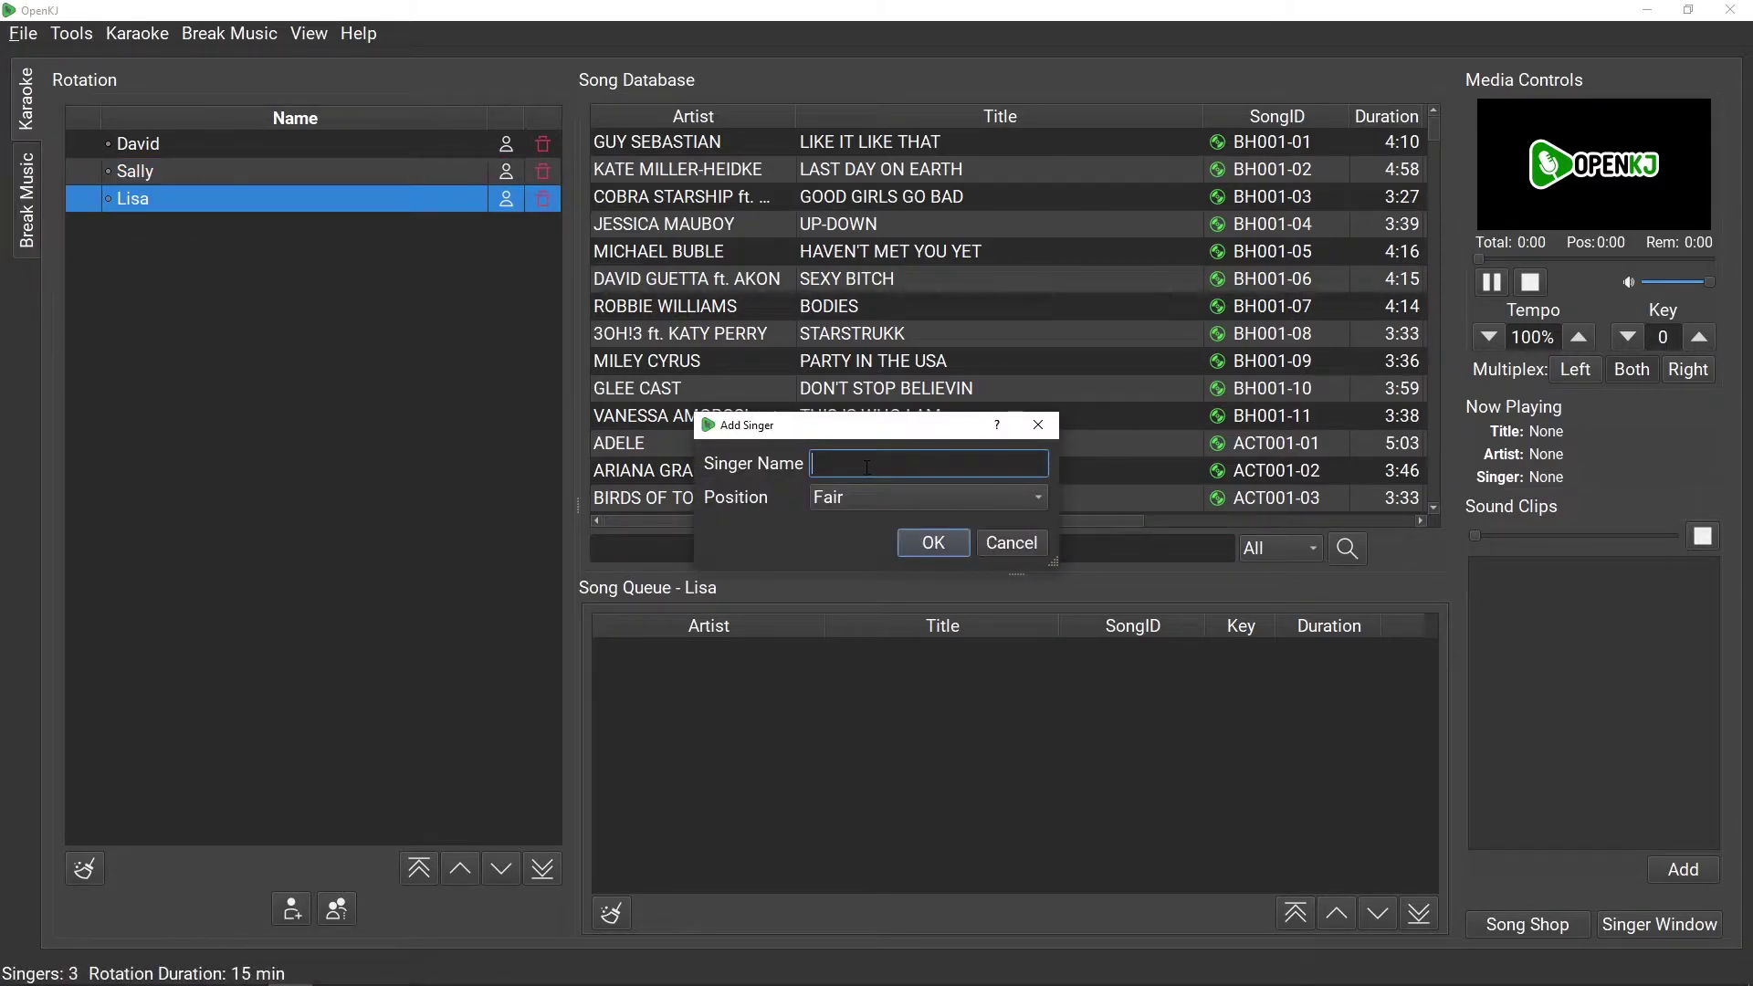
{"action": "type", "text": "Mark"}
{"action": "key", "text": "Return"}
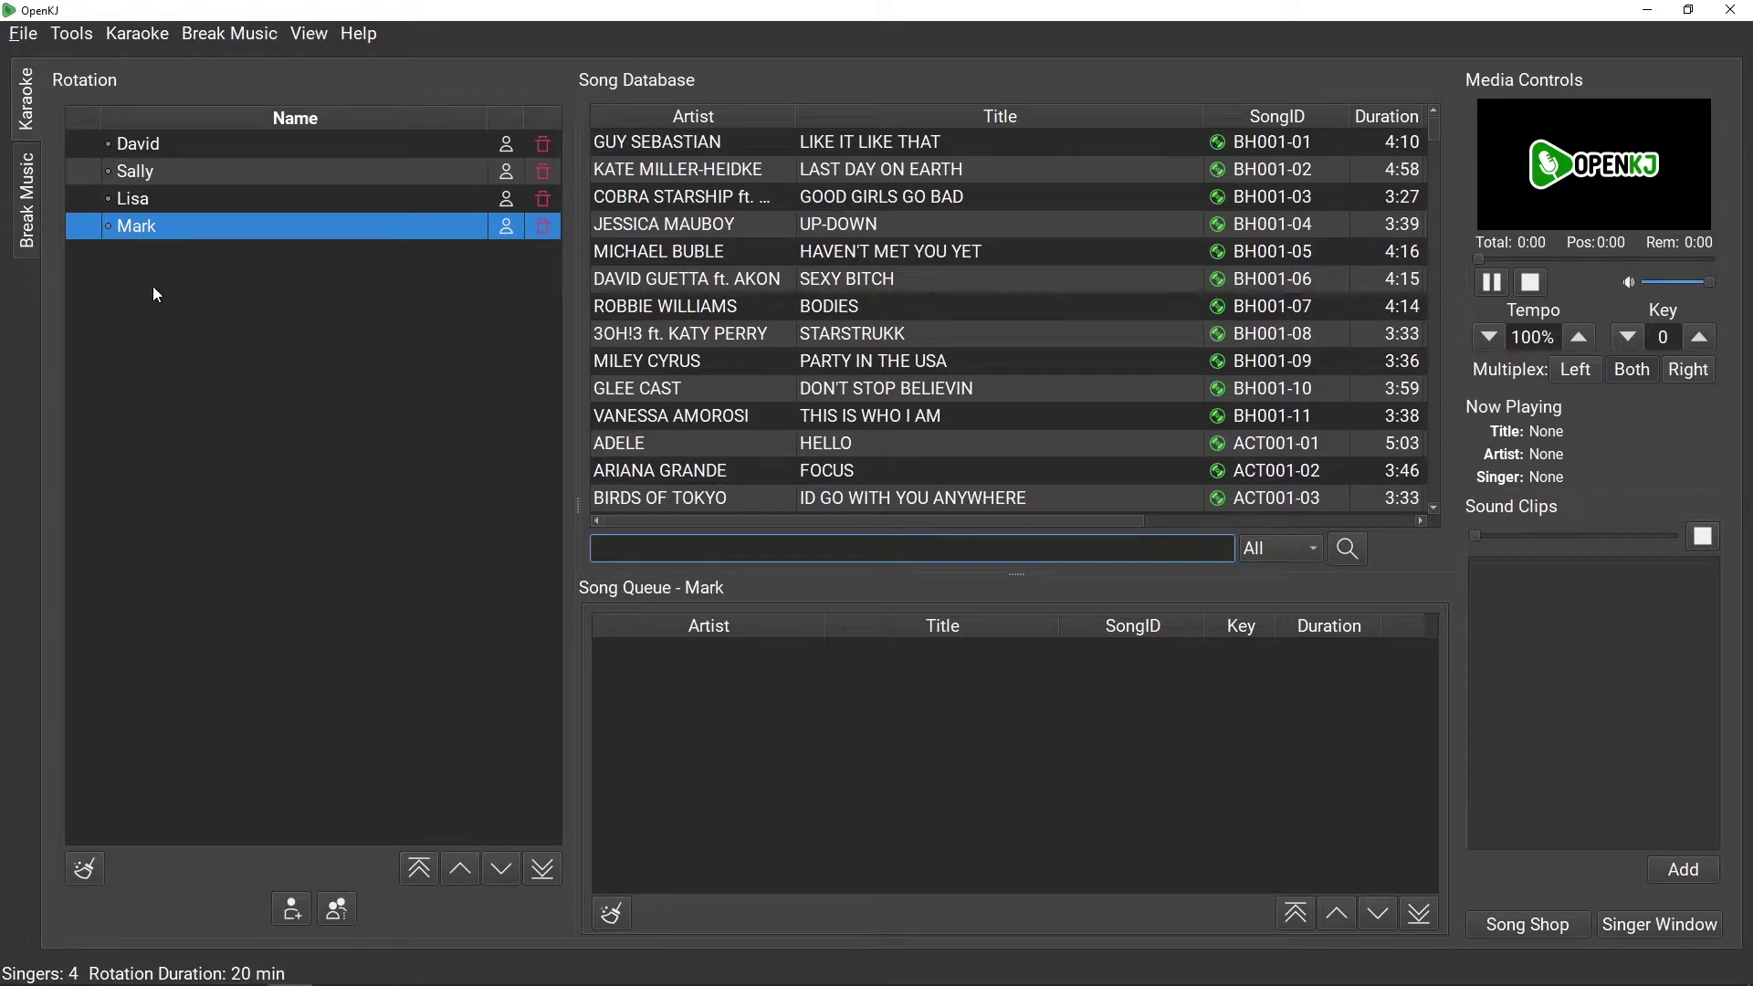
Add LAST DAY ON EARTH by Kate Miller-Heidke to the first singer's song queue
{"action": "left_click", "coordinate": [185, 153]}
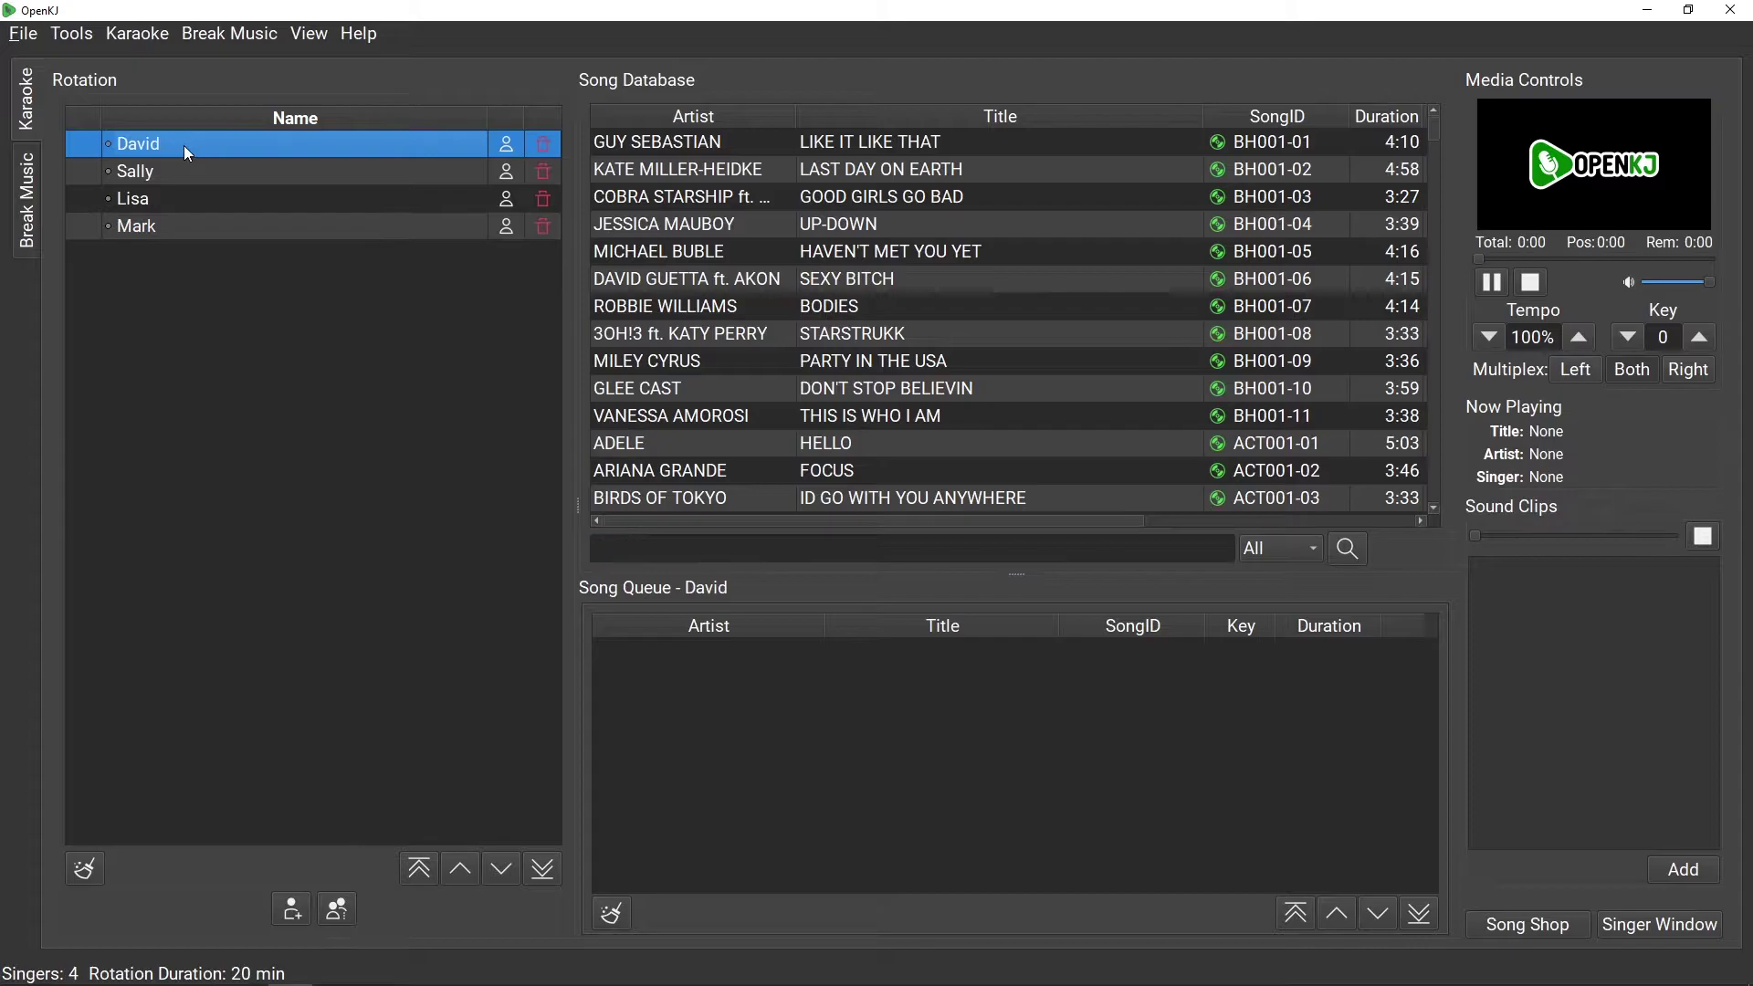
{"action": "left_click", "coordinate": [907, 203]}
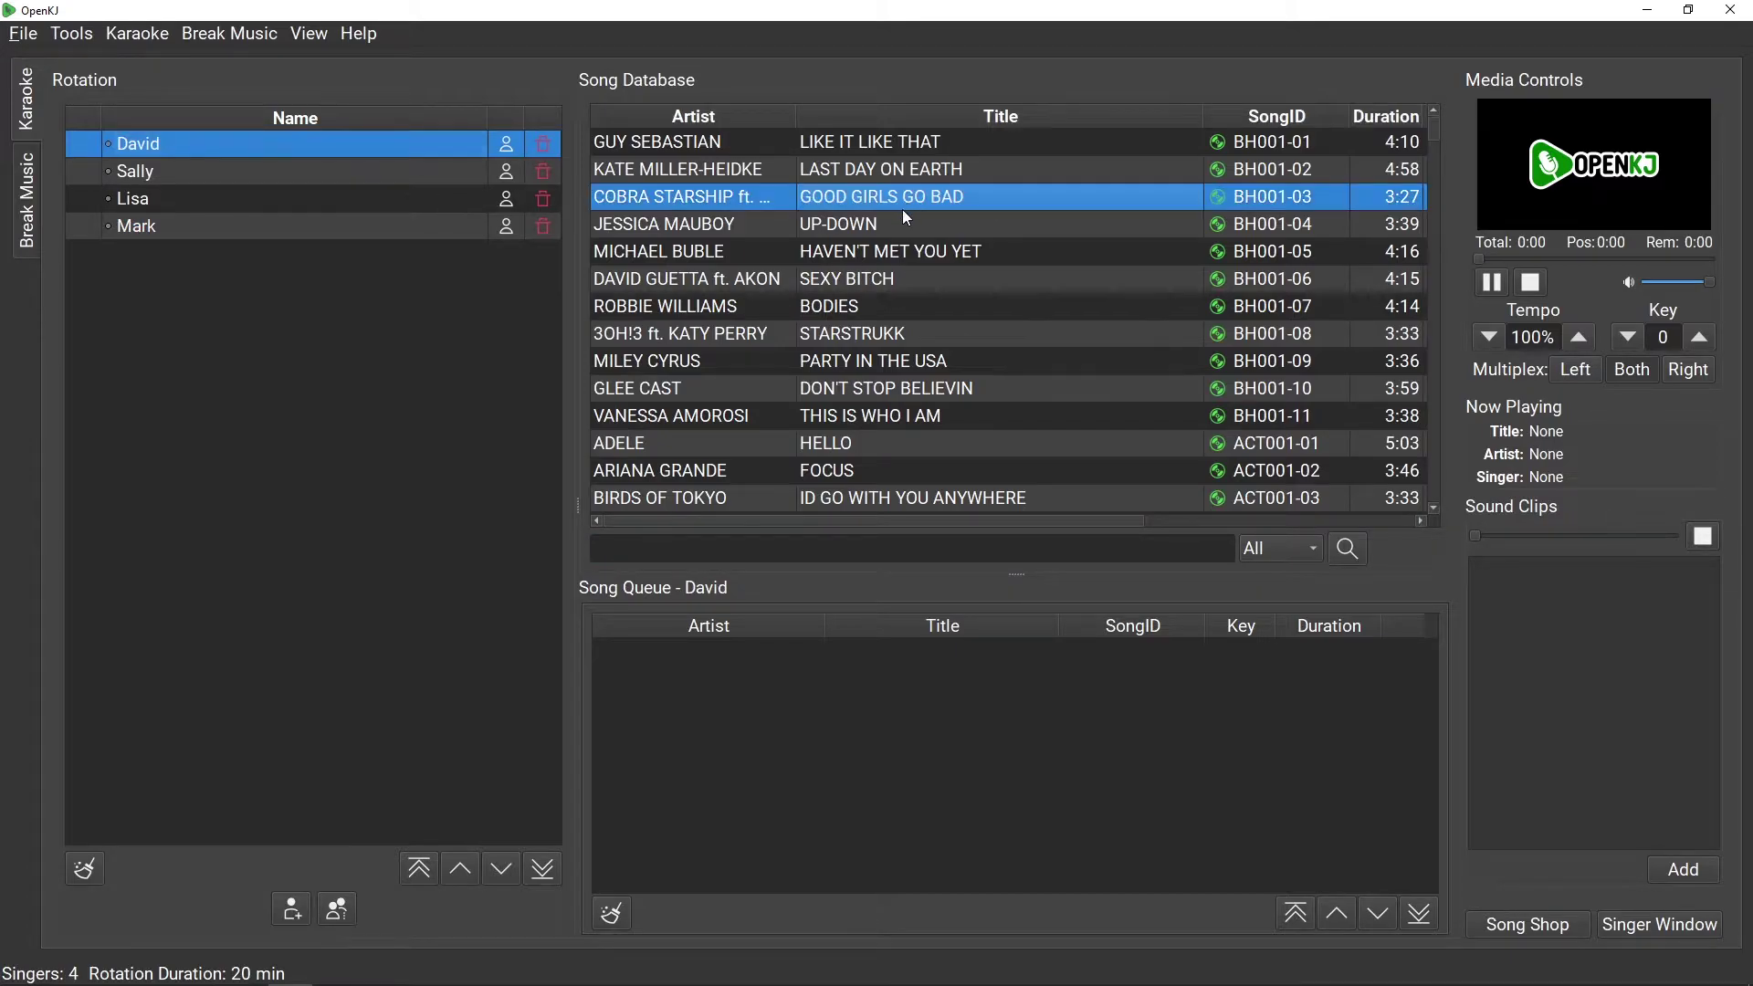
{"action": "double_click", "coordinate": [865, 162]}
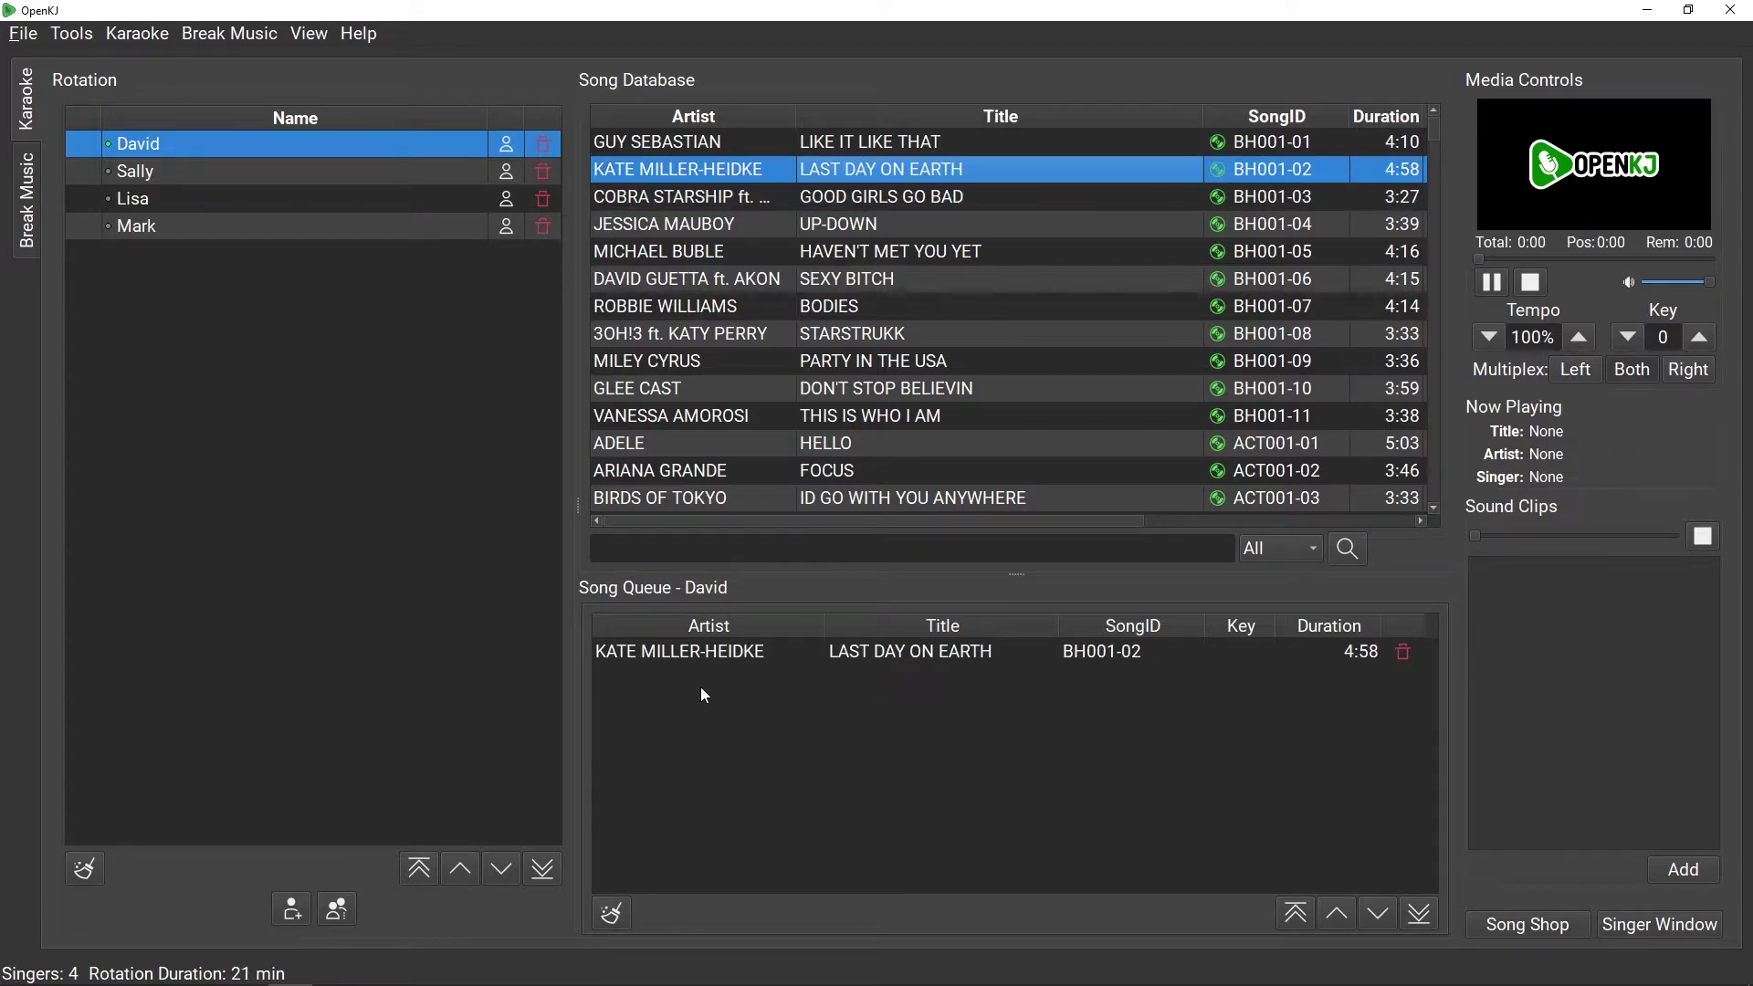
{"action": "left_click", "coordinate": [250, 259]}
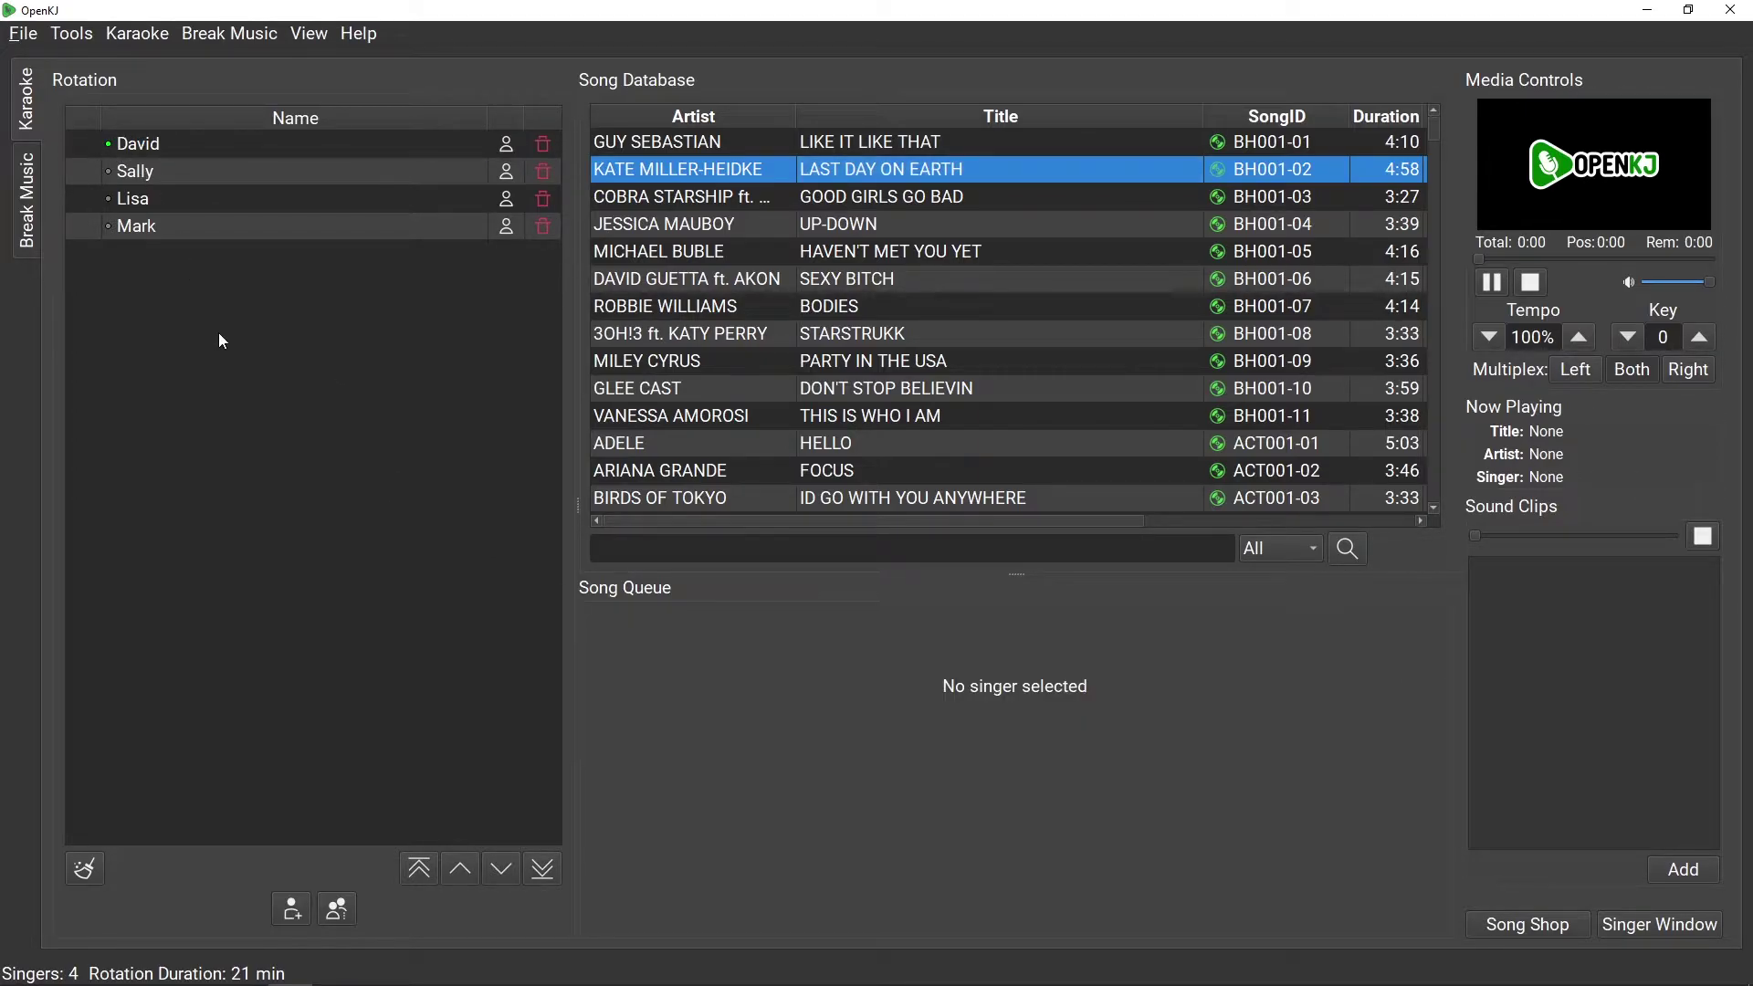
{"action": "left_click", "coordinate": [221, 151]}
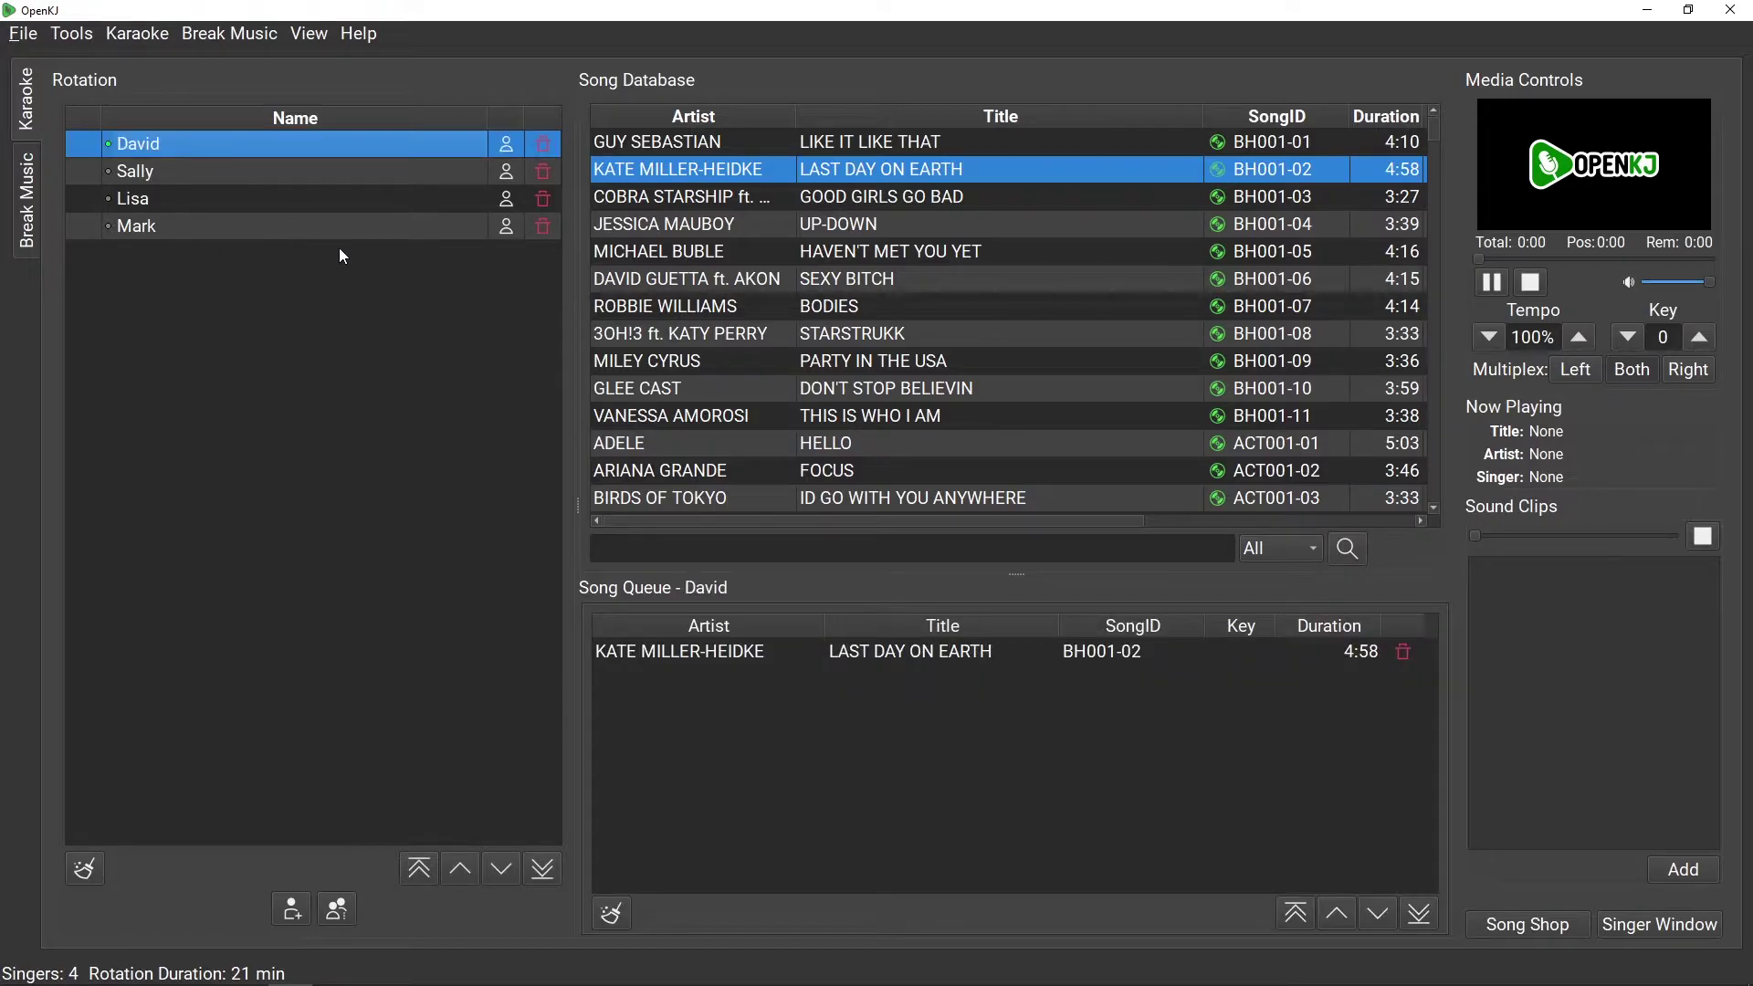
Queue BODIES by Robbie Williams for the second singer and PARTY IN THE USA by Miley Cyrus for the third singer
{"action": "left_click", "coordinate": [246, 176]}
{"action": "double_click", "coordinate": [913, 305]}
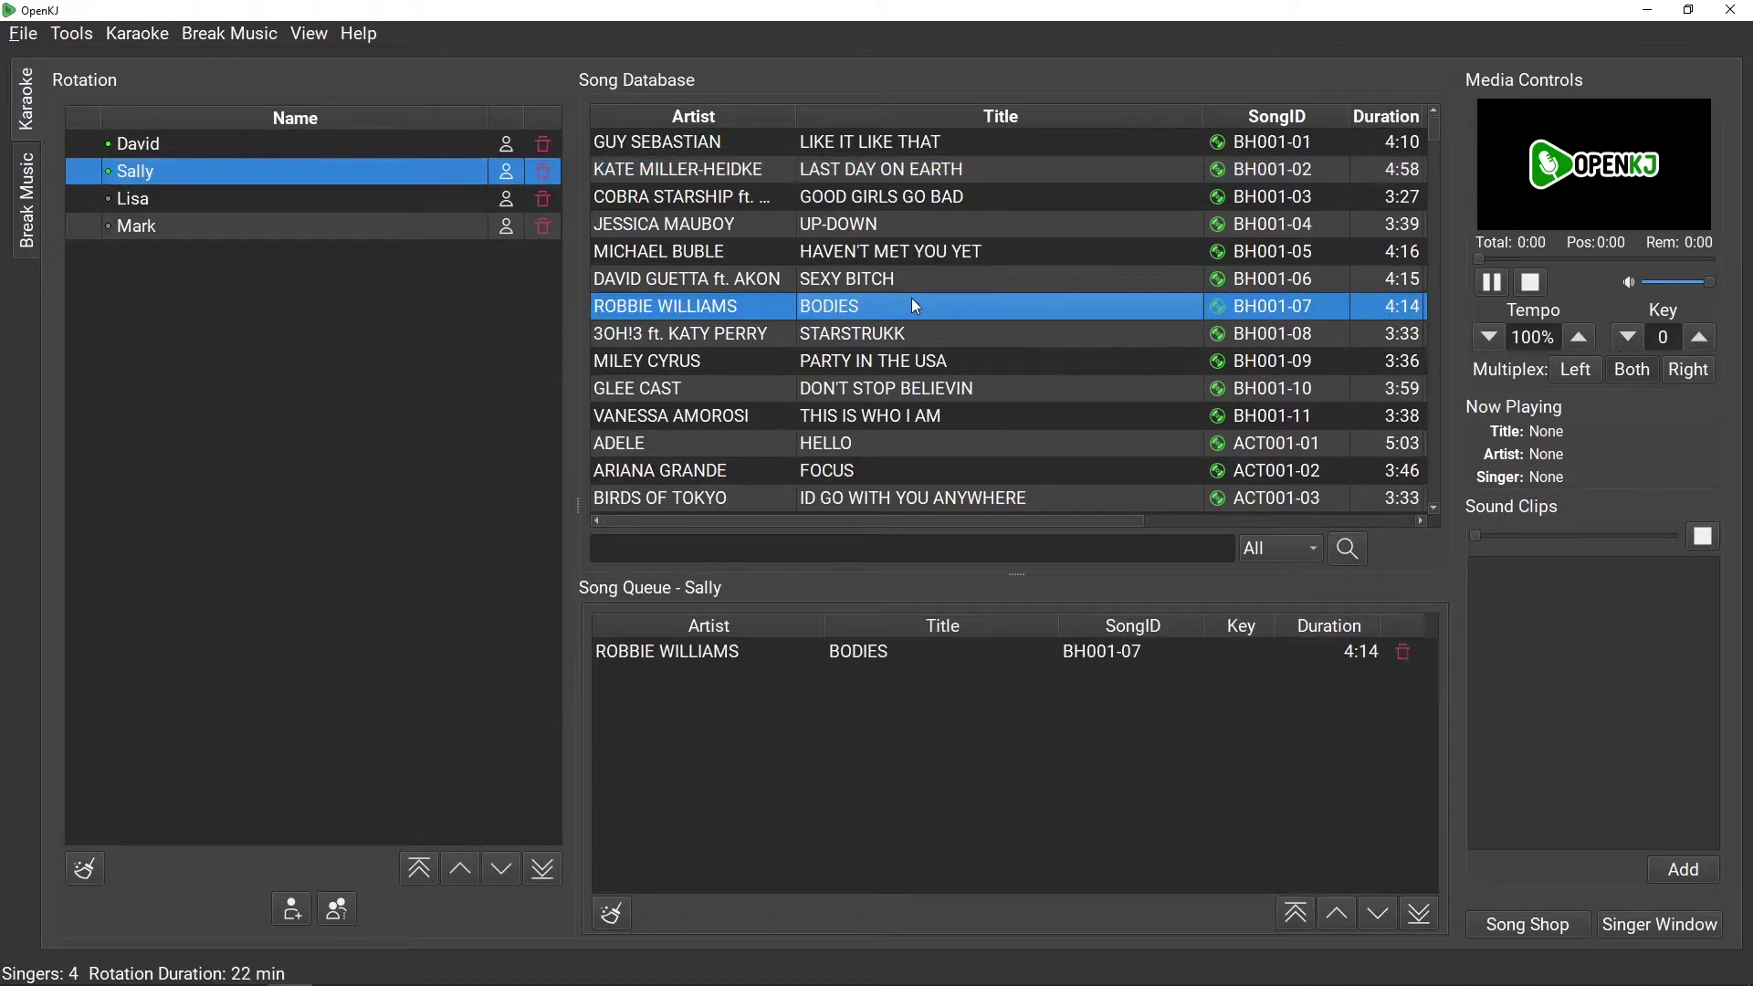
{"action": "left_click", "coordinate": [182, 198]}
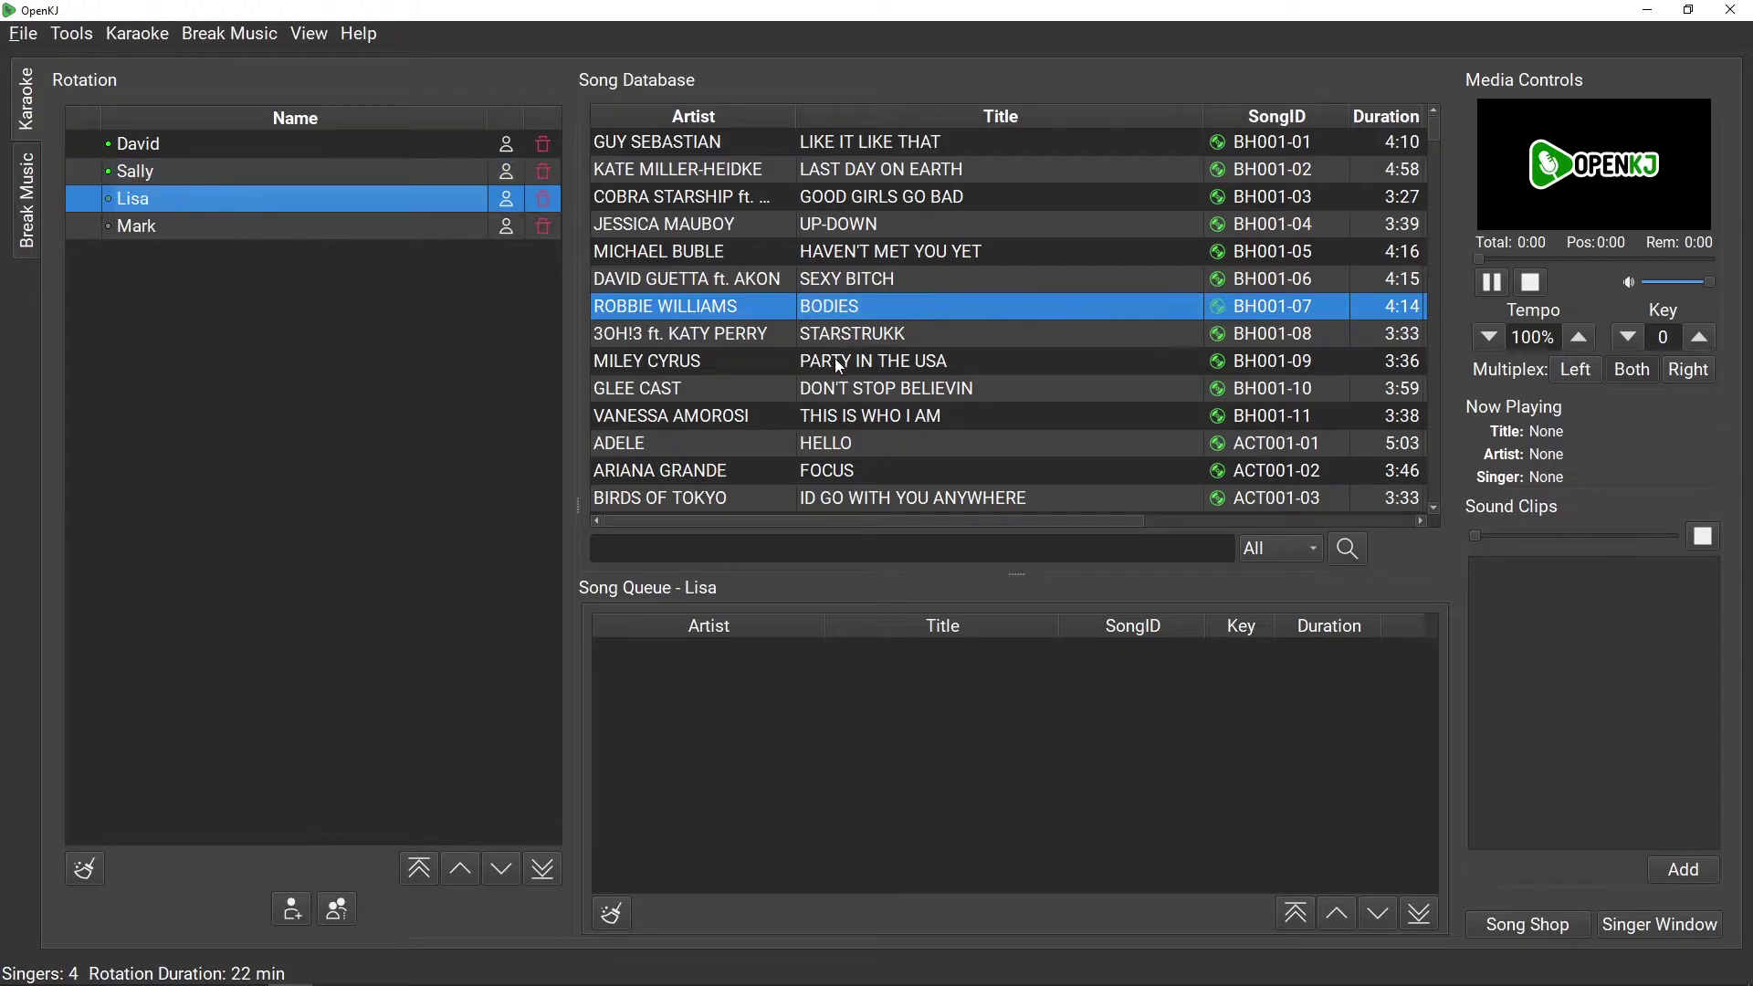
{"action": "double_click", "coordinate": [852, 357]}
Queue HELLO by Adele for the fourth singer, and clear the singer selection
{"action": "left_click", "coordinate": [195, 226]}
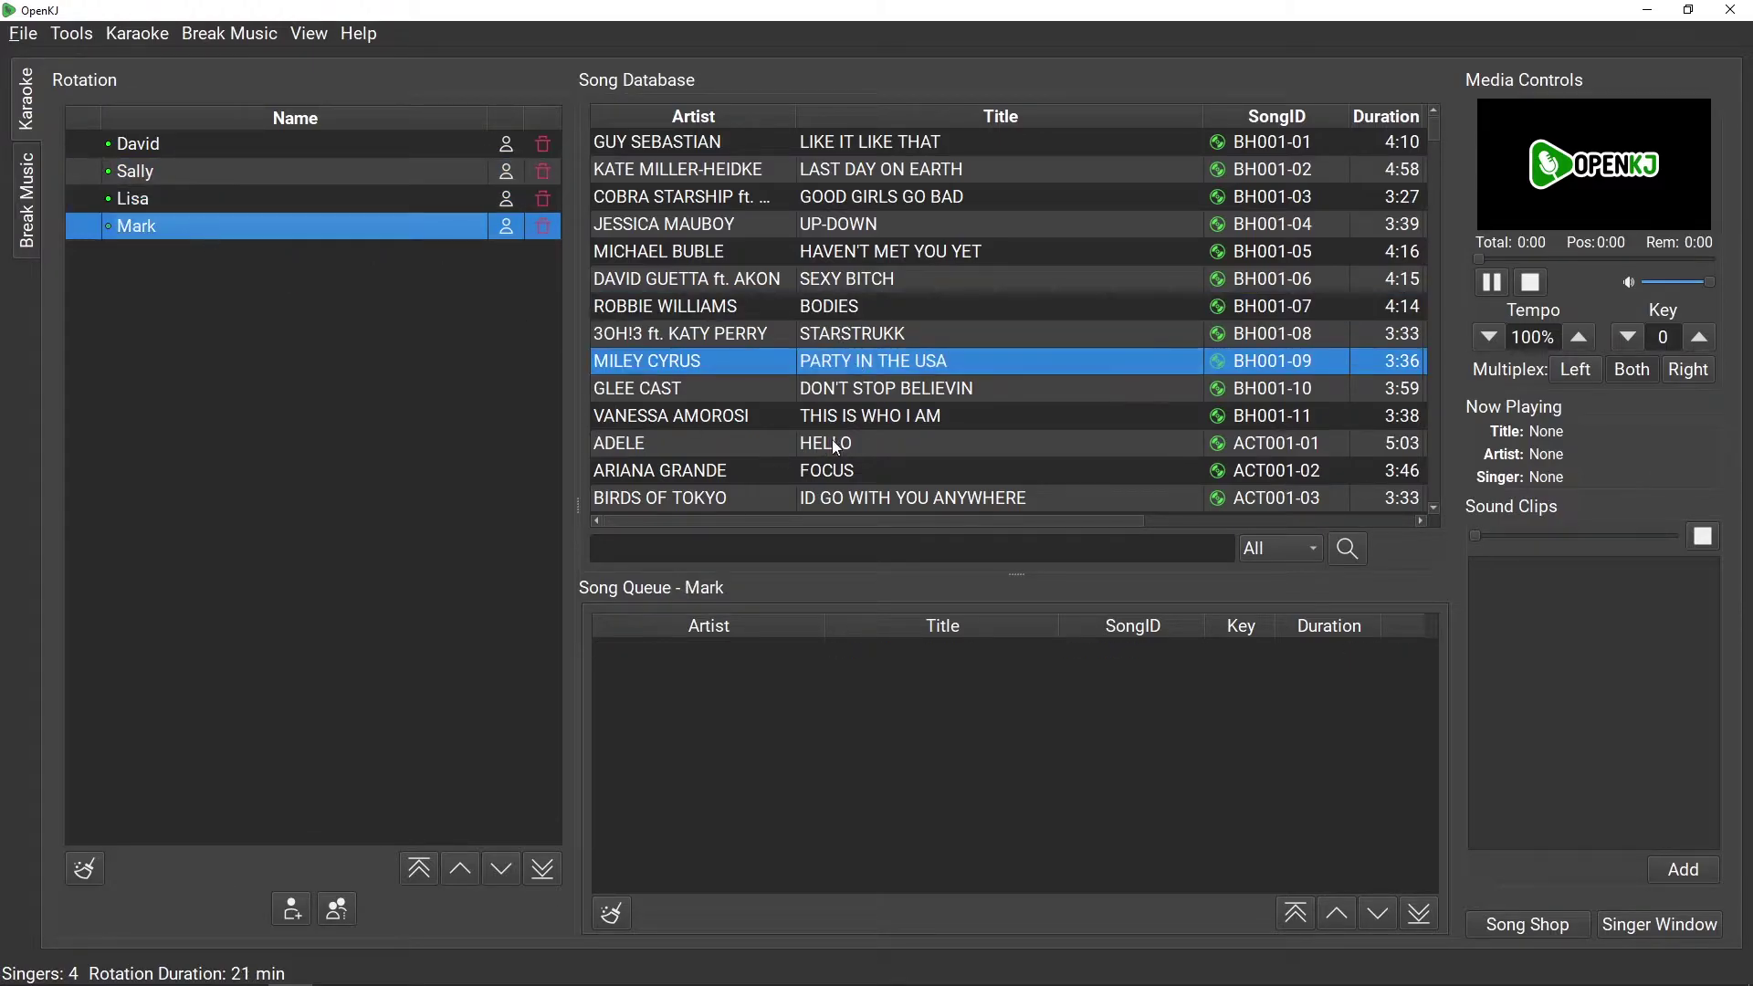
{"action": "left_click", "coordinate": [857, 446]}
{"action": "double_click", "coordinate": [857, 446]}
{"action": "left_click", "coordinate": [299, 440]}
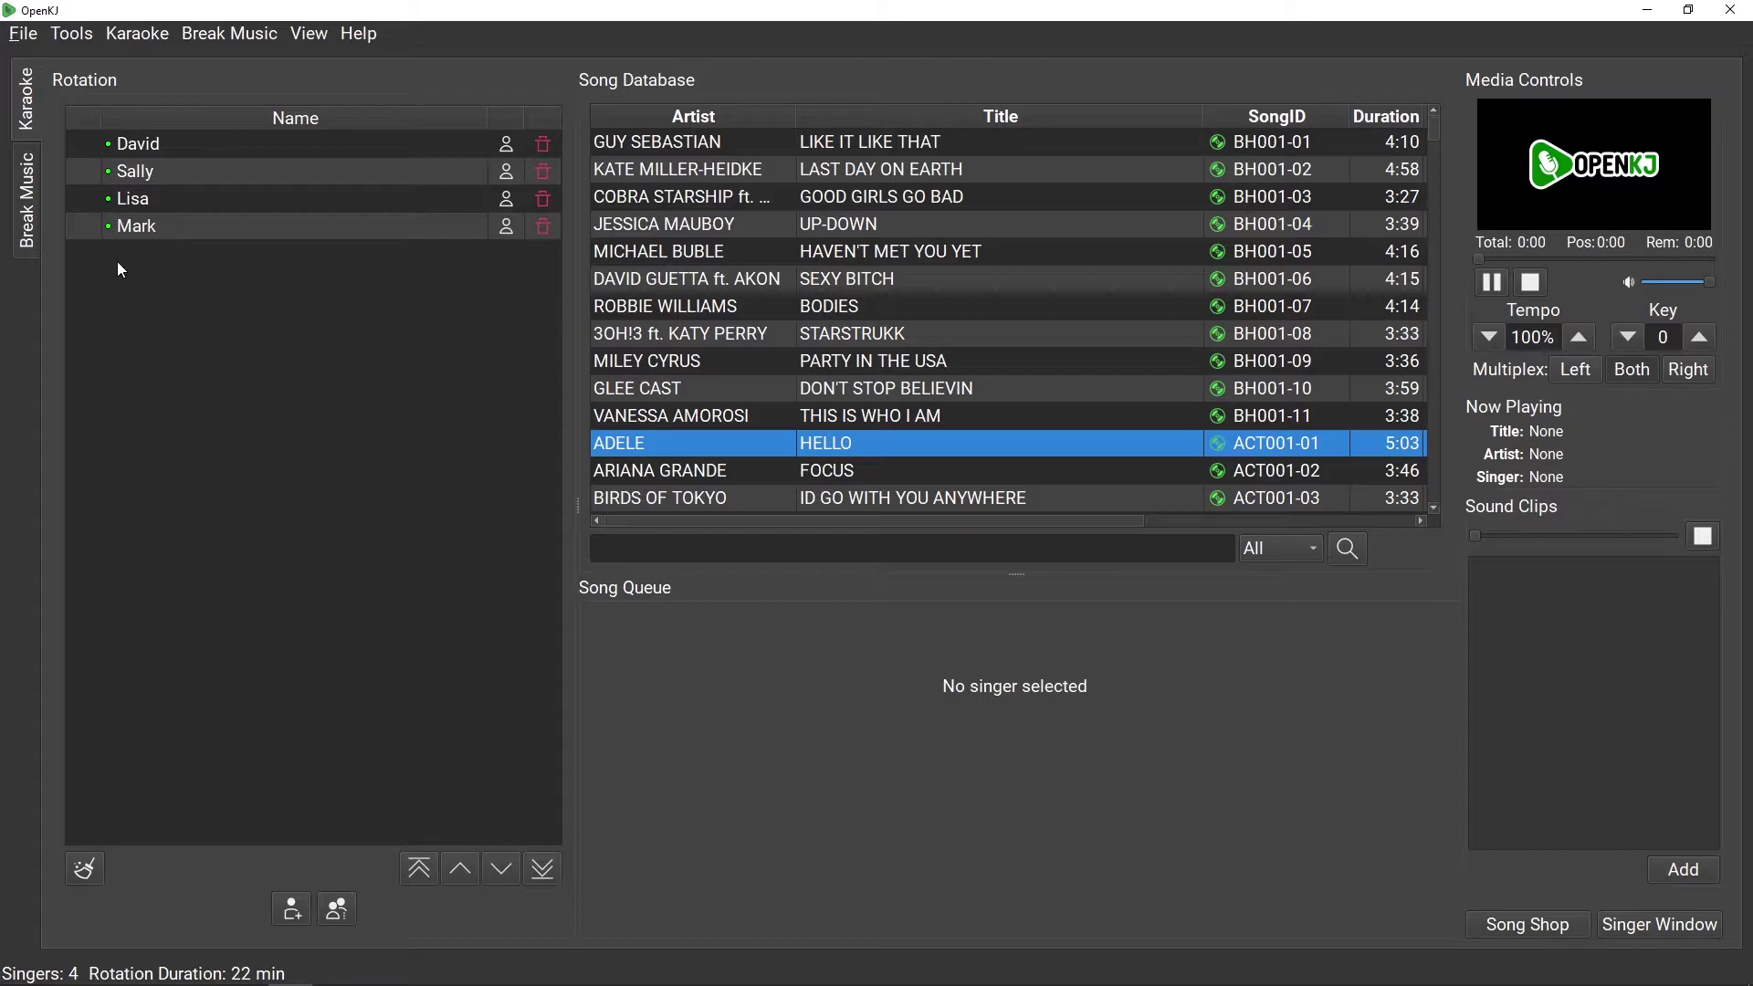
Add UP-DOWN, SEXY BITCH and STARSTRUKK to the first singer's song queue
{"action": "left_click", "coordinate": [191, 146]}
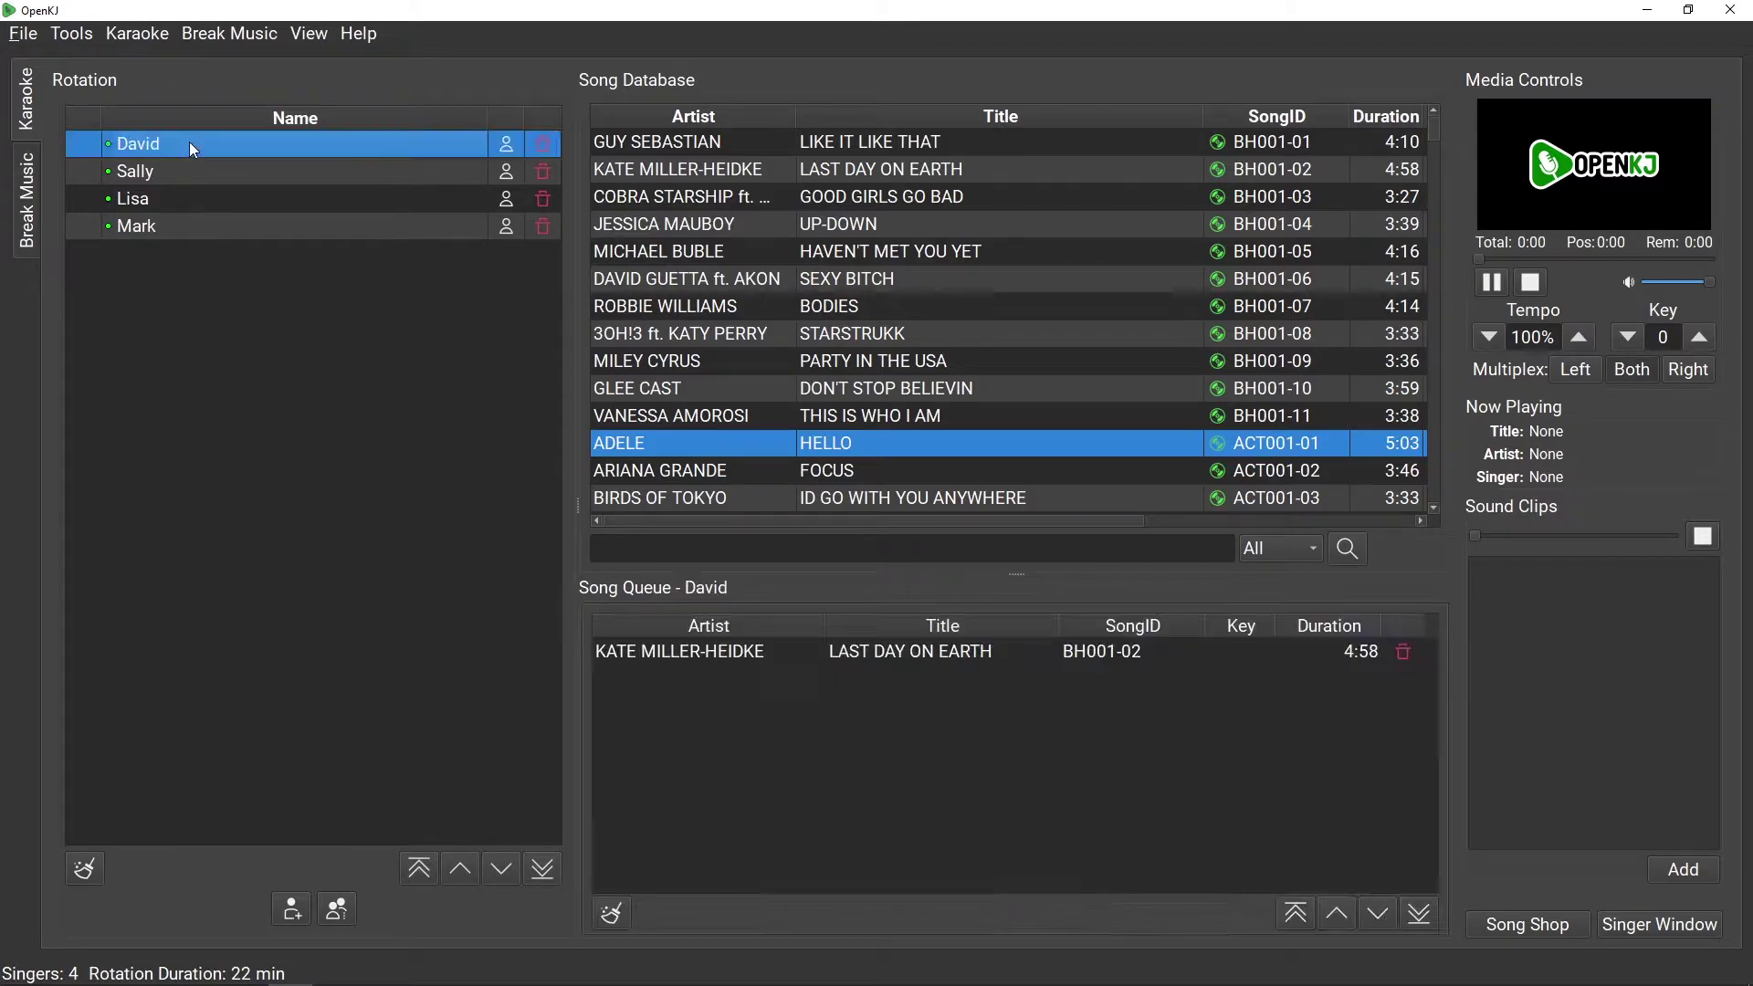
{"action": "double_click", "coordinate": [907, 224]}
{"action": "double_click", "coordinate": [856, 278]}
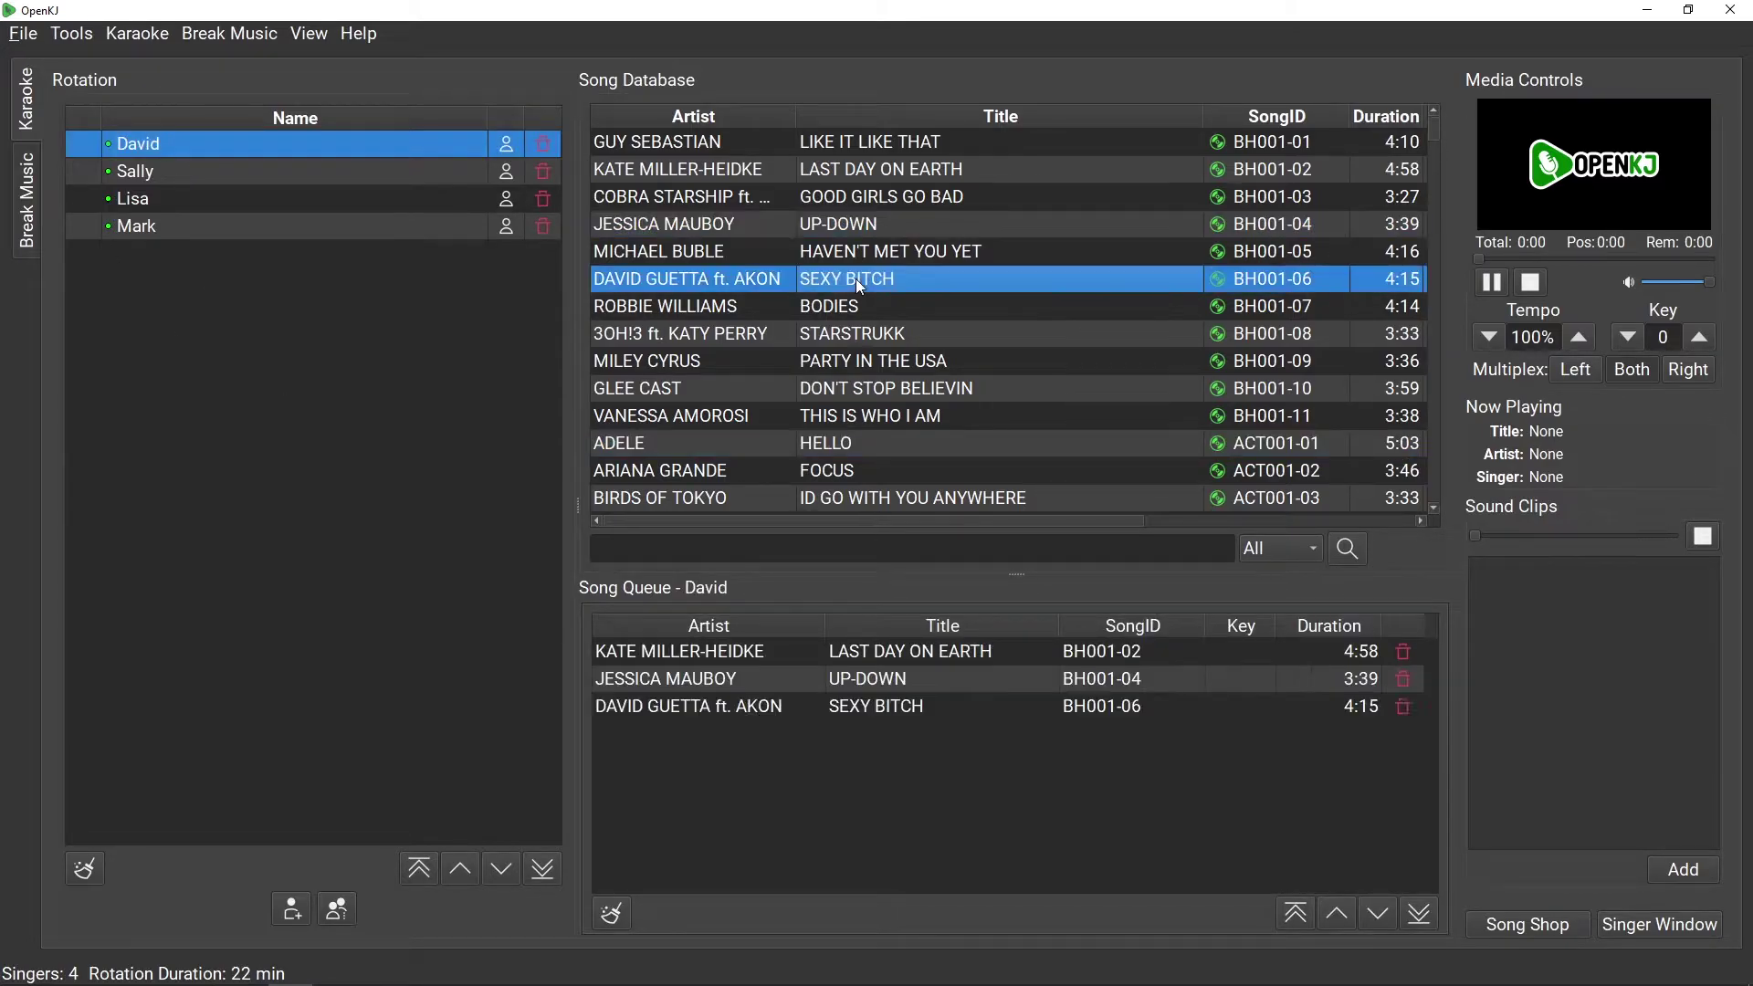
{"action": "double_click", "coordinate": [846, 335]}
Add DON'T STOP BELIEVIN, HELLO and ID GO WITH YOU ANYWHERE to the second singer's song queue
{"action": "left_click", "coordinate": [254, 164]}
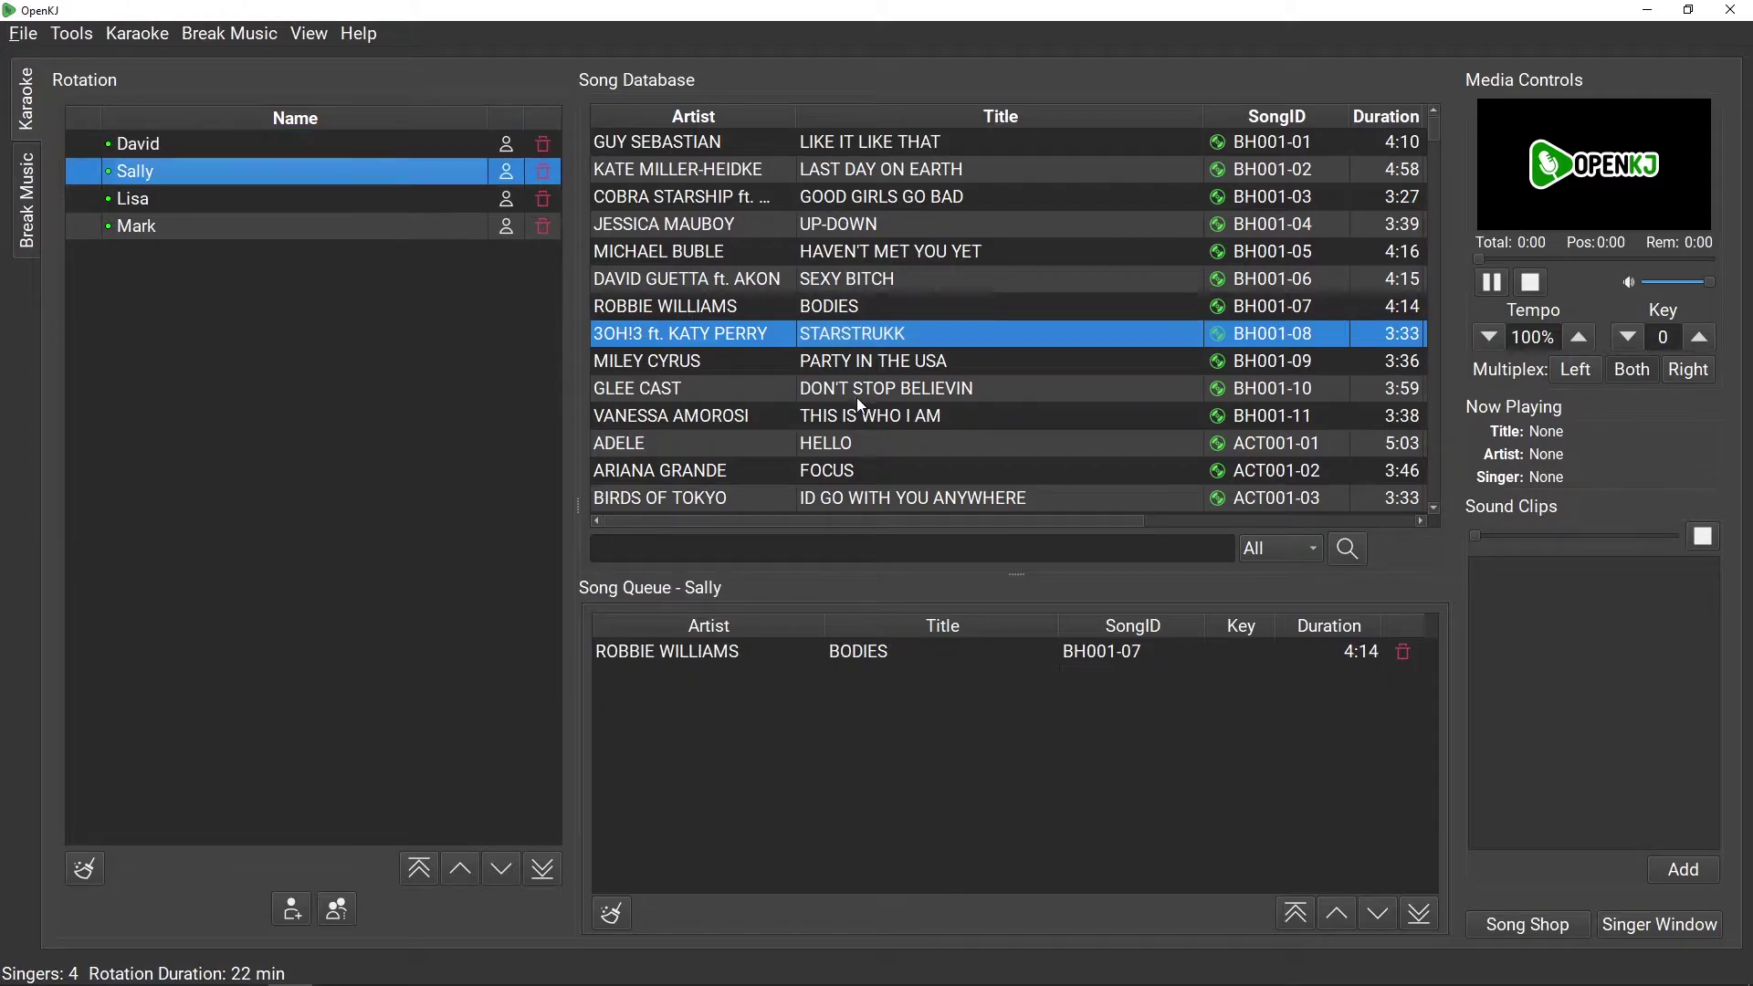
{"action": "double_click", "coordinate": [854, 388]}
{"action": "double_click", "coordinate": [847, 445]}
{"action": "double_click", "coordinate": [847, 497]}
Add UP-DOWN, BODIES and DON'T STOP BELIEVIN to the third singer's song queue, and clear the singer selection
{"action": "left_click", "coordinate": [274, 201]}
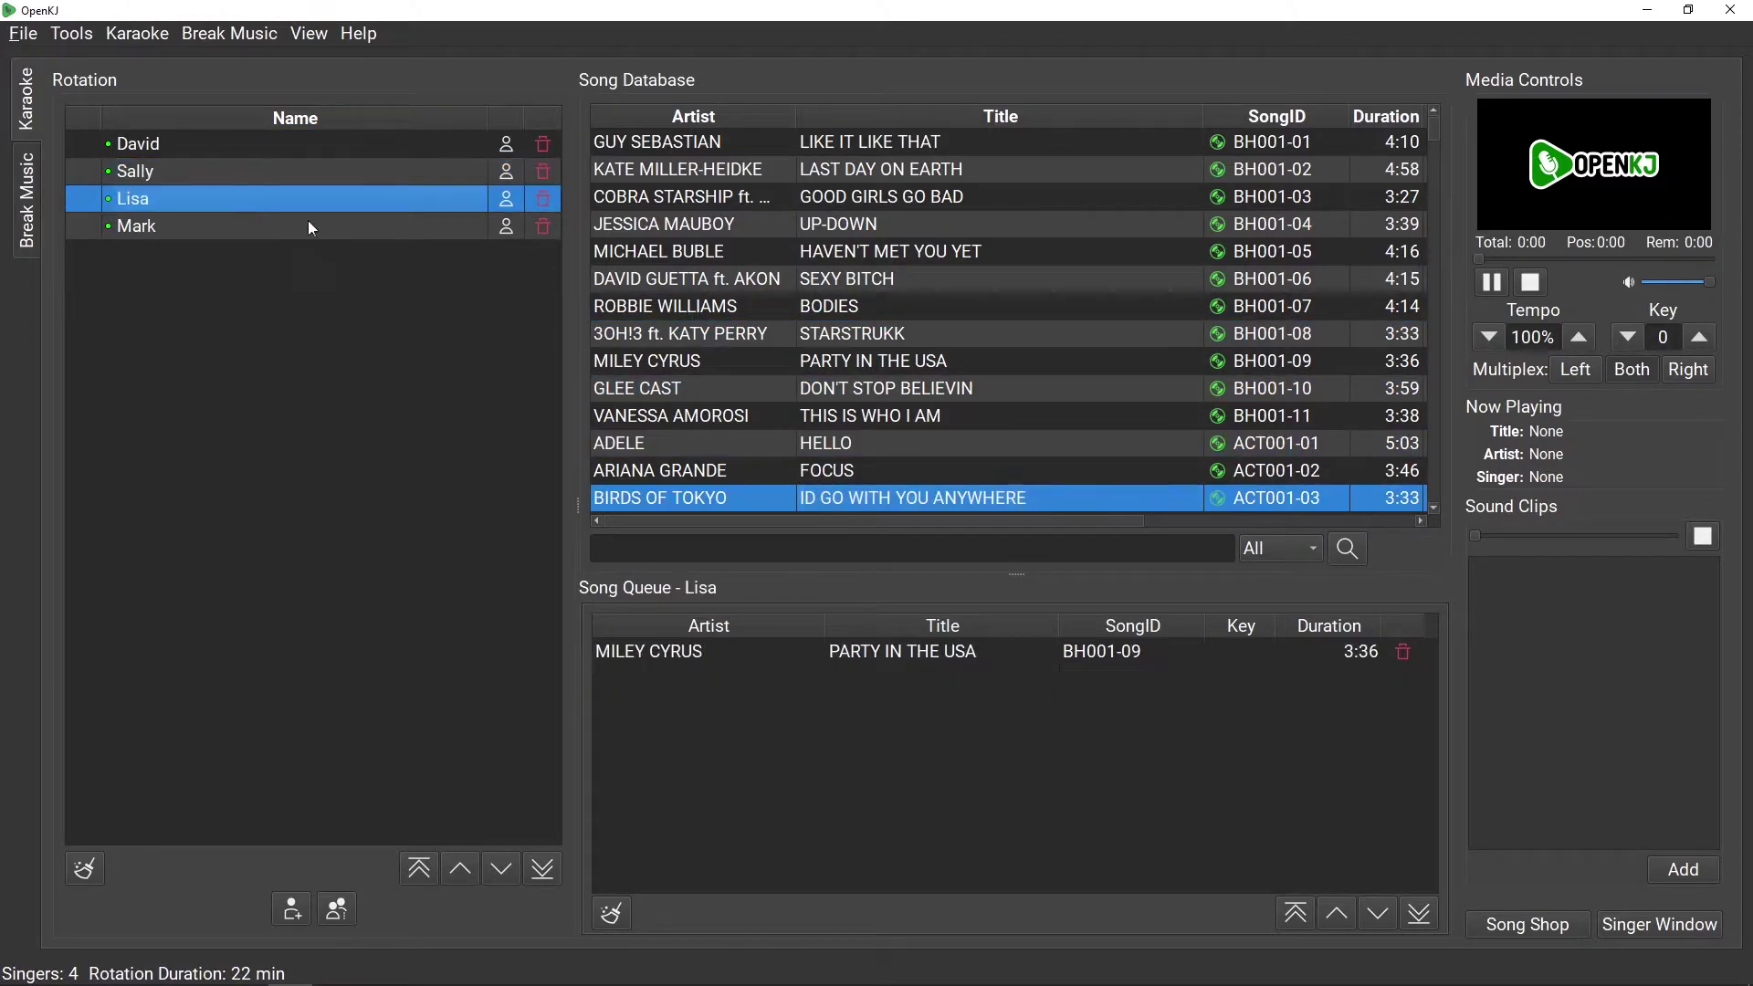
{"action": "double_click", "coordinate": [880, 225]}
{"action": "left_click", "coordinate": [863, 305]}
{"action": "double_click", "coordinate": [862, 306]}
{"action": "double_click", "coordinate": [841, 388]}
{"action": "left_click", "coordinate": [431, 334]}
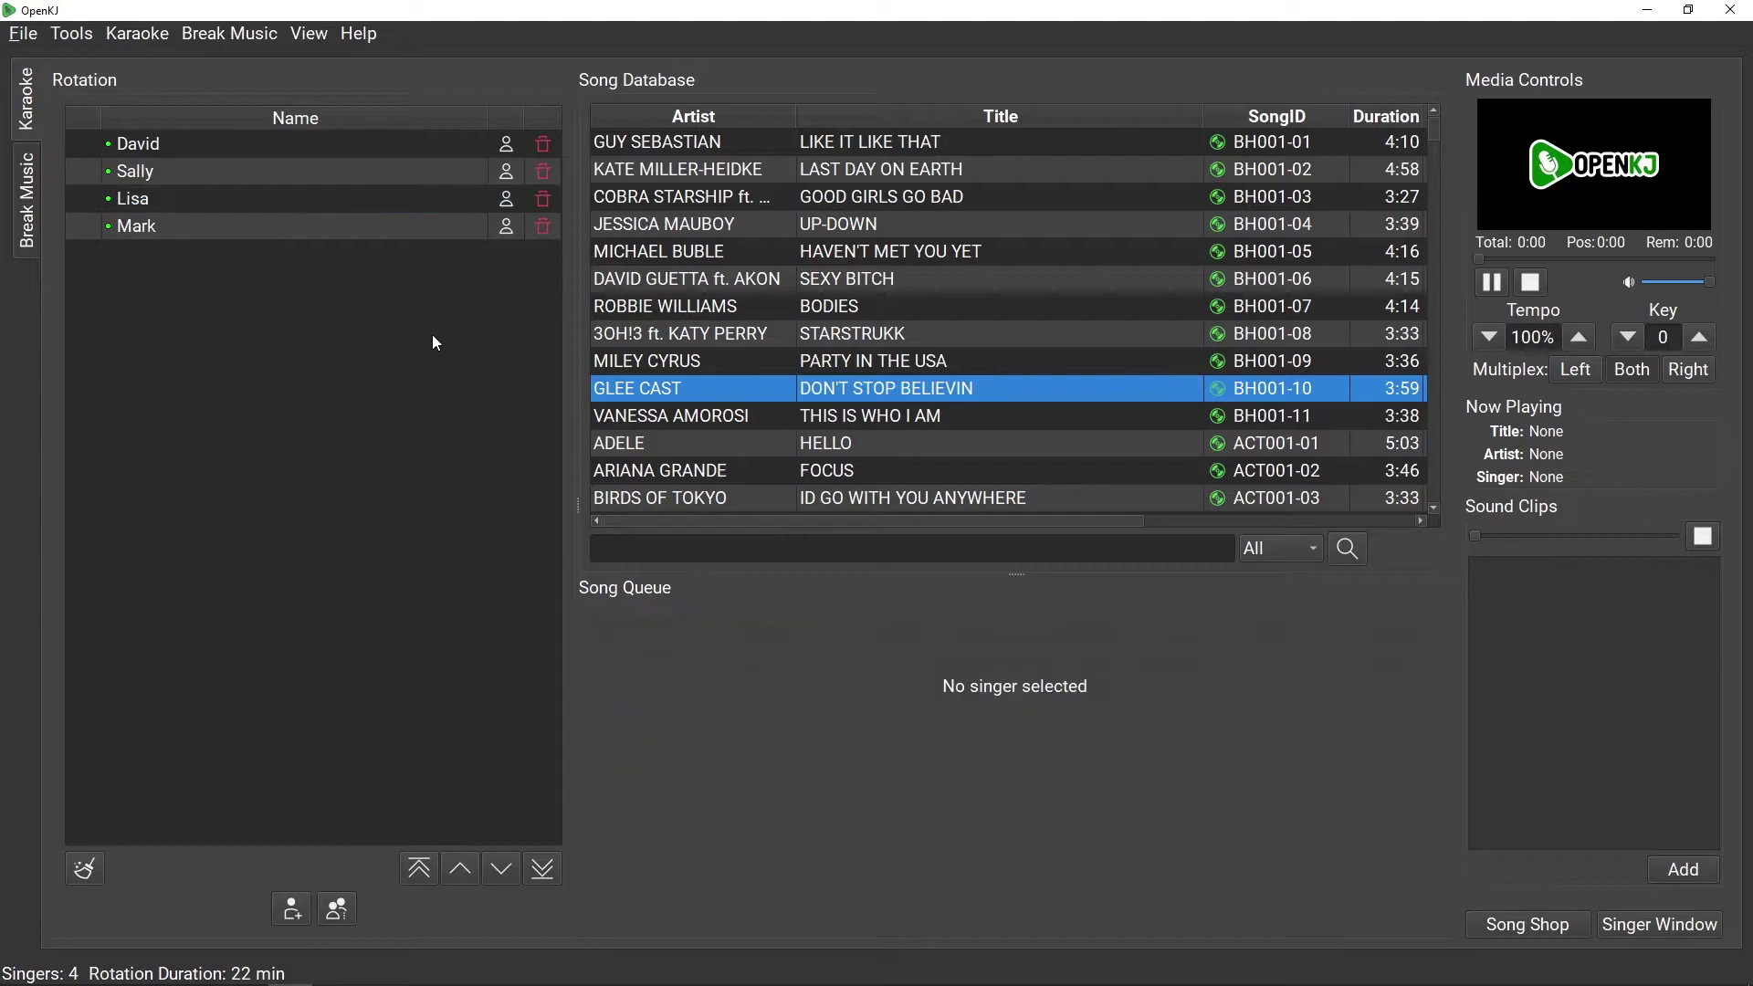
Remove STARSTRUKK from the first singer's song queue
{"action": "key", "text": "Home"}
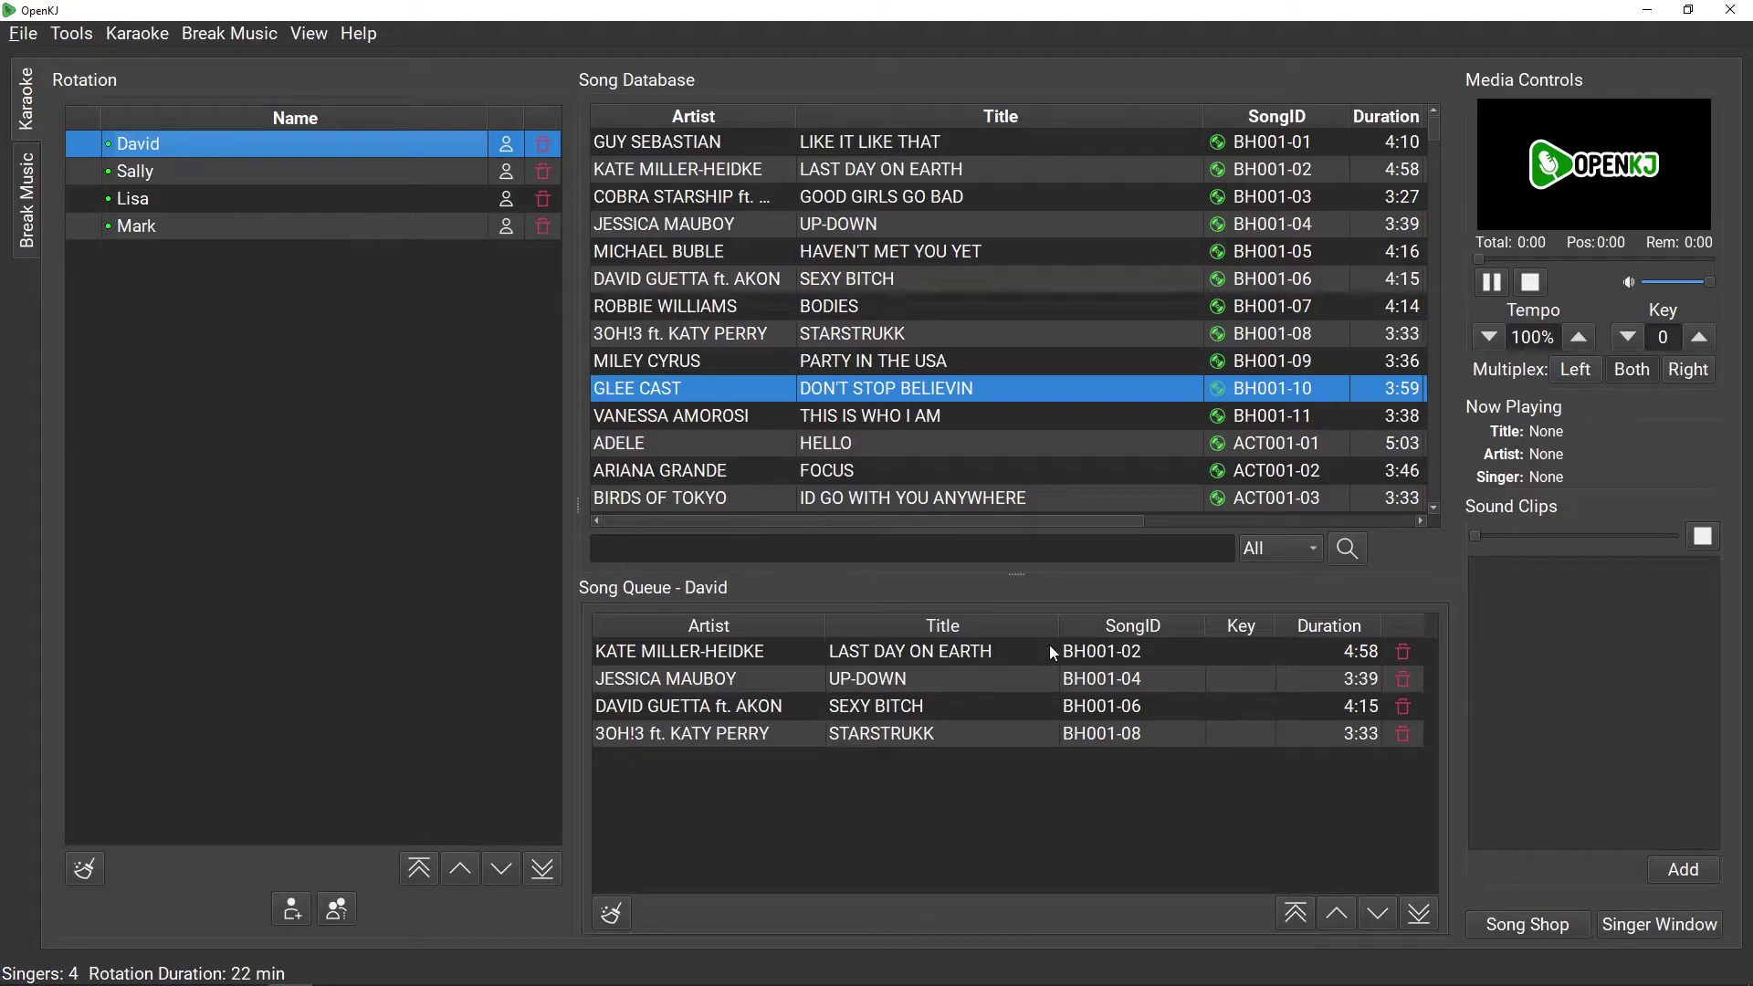
{"action": "left_click", "coordinate": [1404, 736]}
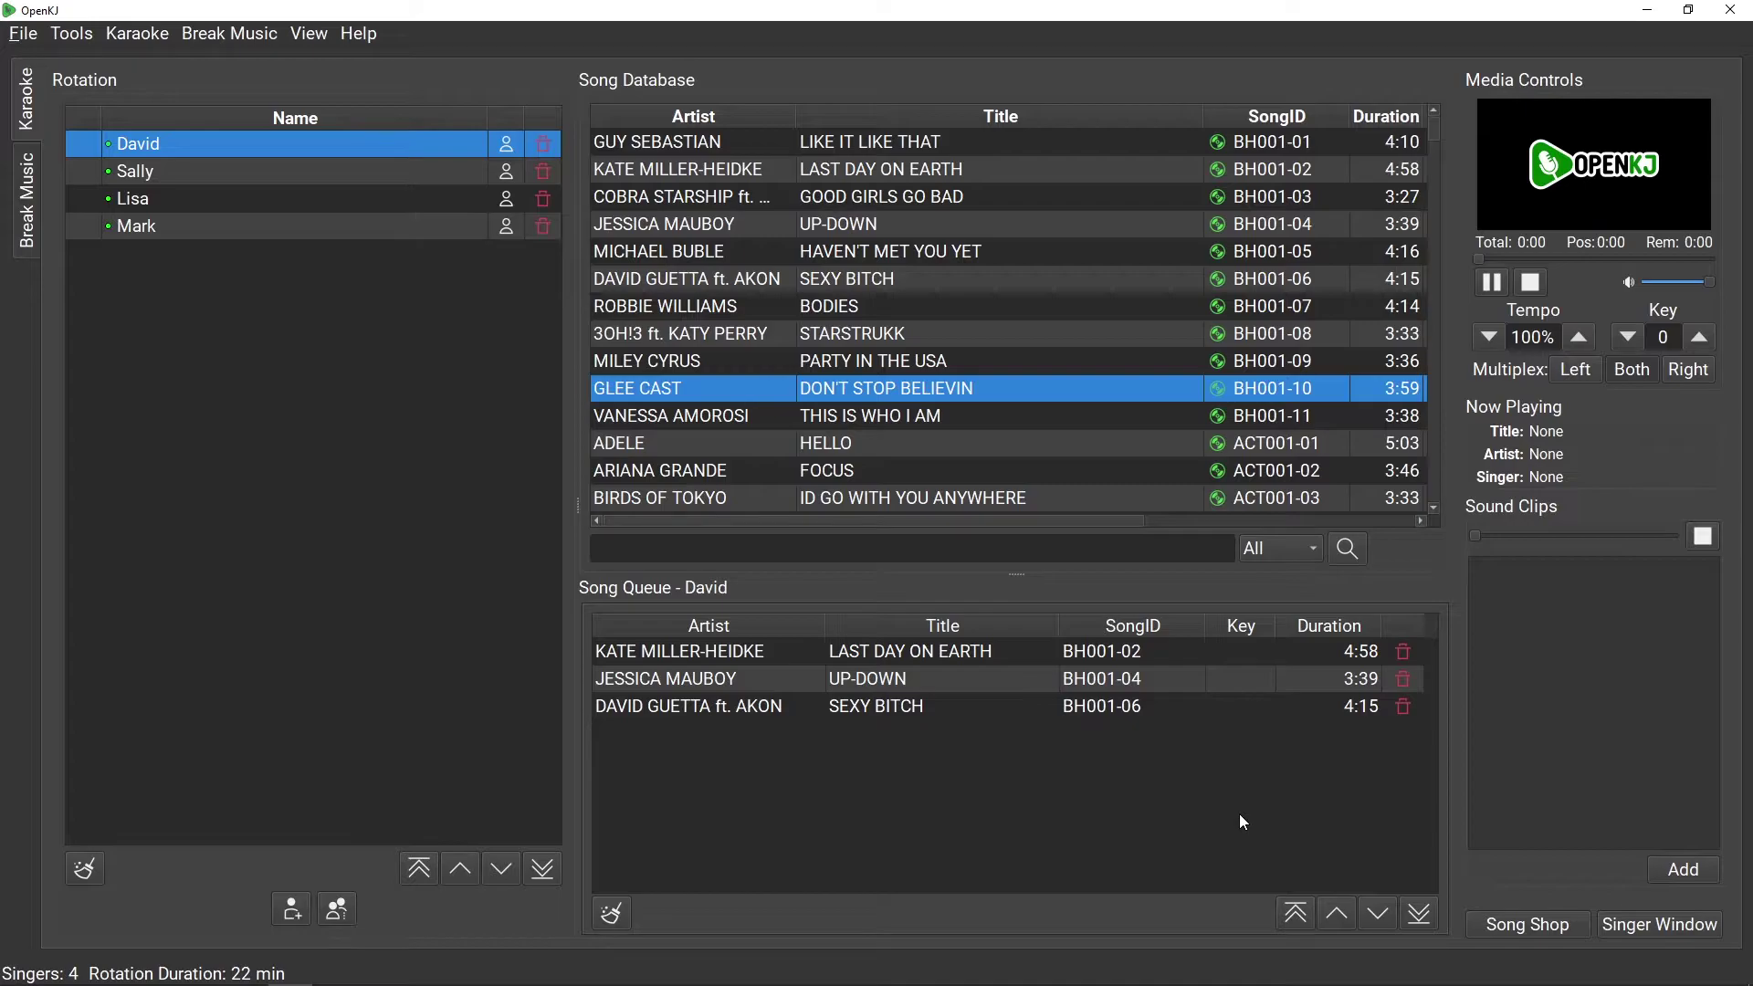
Move ID GO WITH YOU ANYWHERE up two places in the second singer's queue and back down two places
{"action": "left_click", "coordinate": [189, 174]}
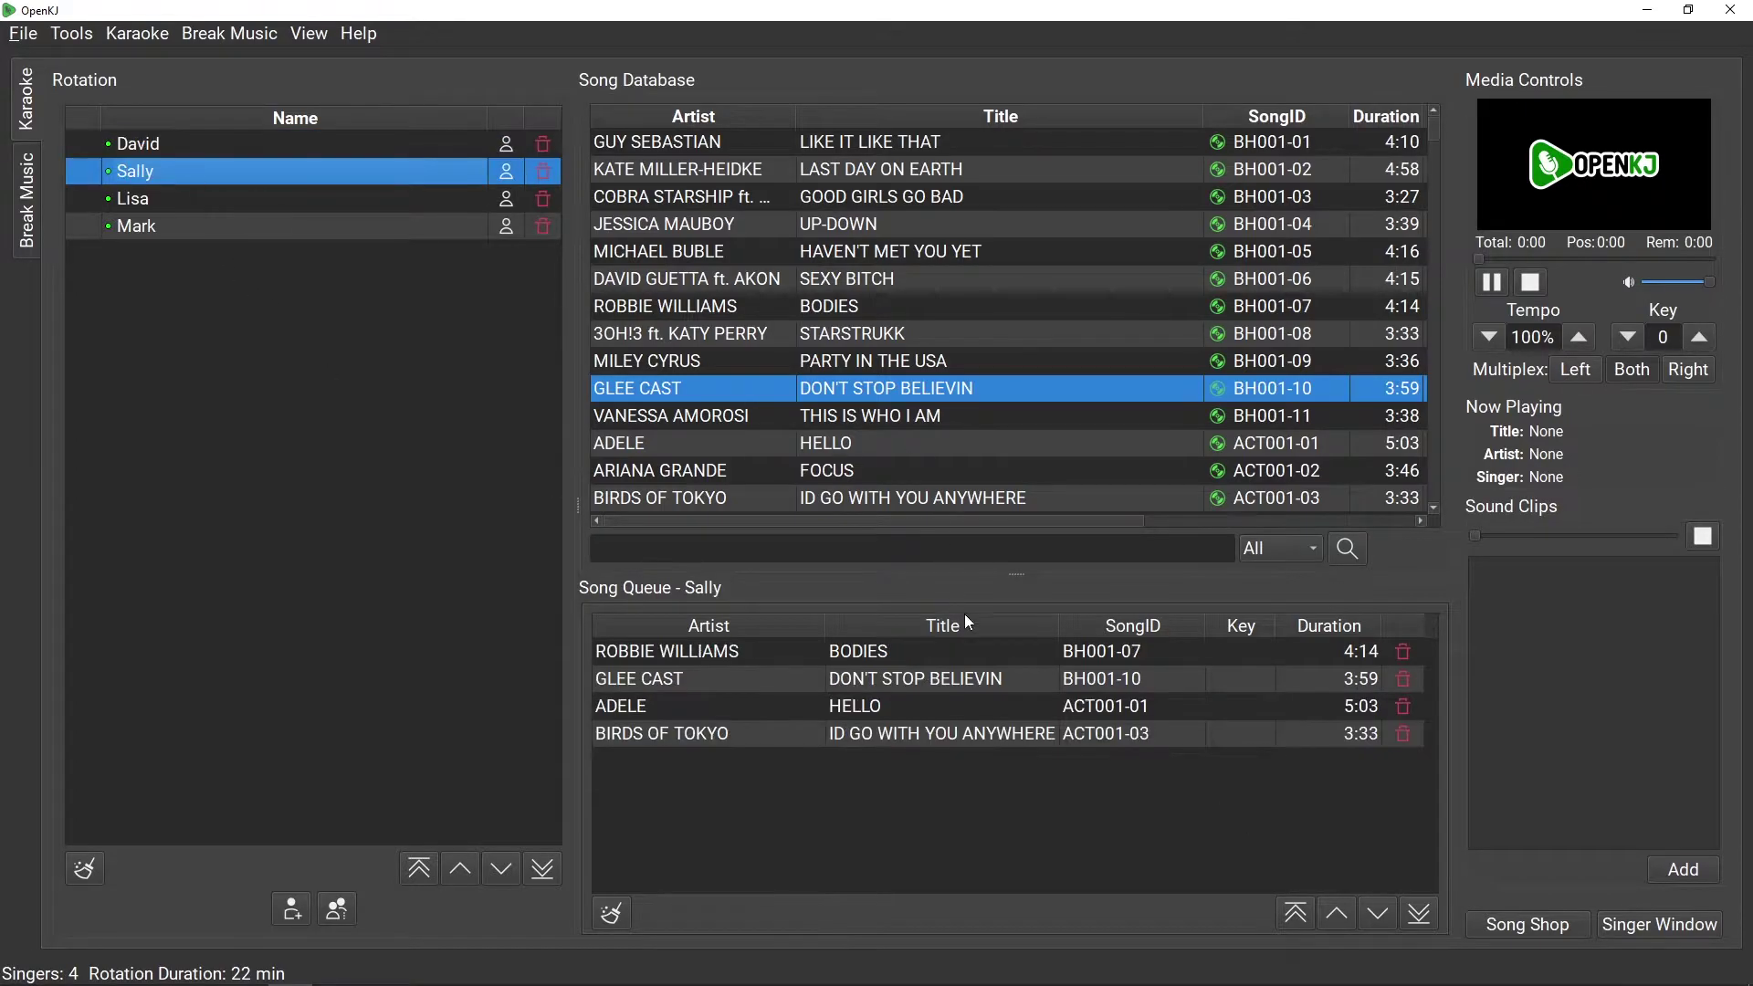
{"action": "left_click", "coordinate": [952, 736]}
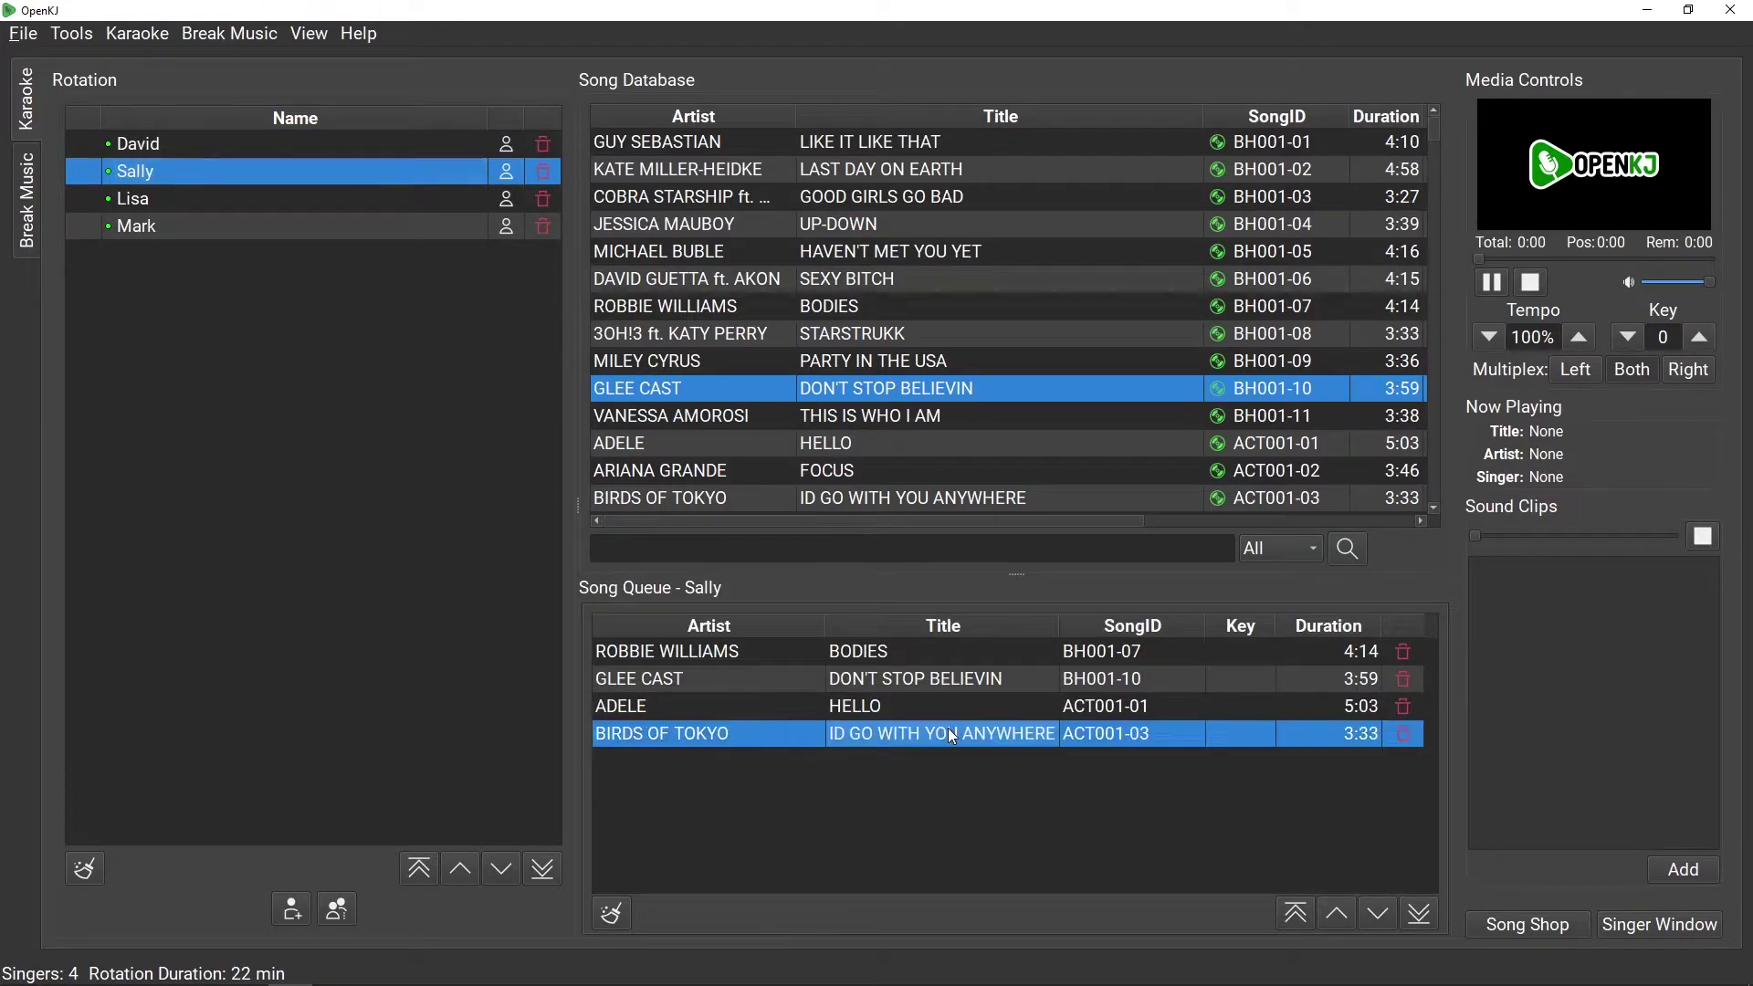
{"action": "left_click", "coordinate": [1333, 912]}
{"action": "left_click", "coordinate": [1333, 912]}
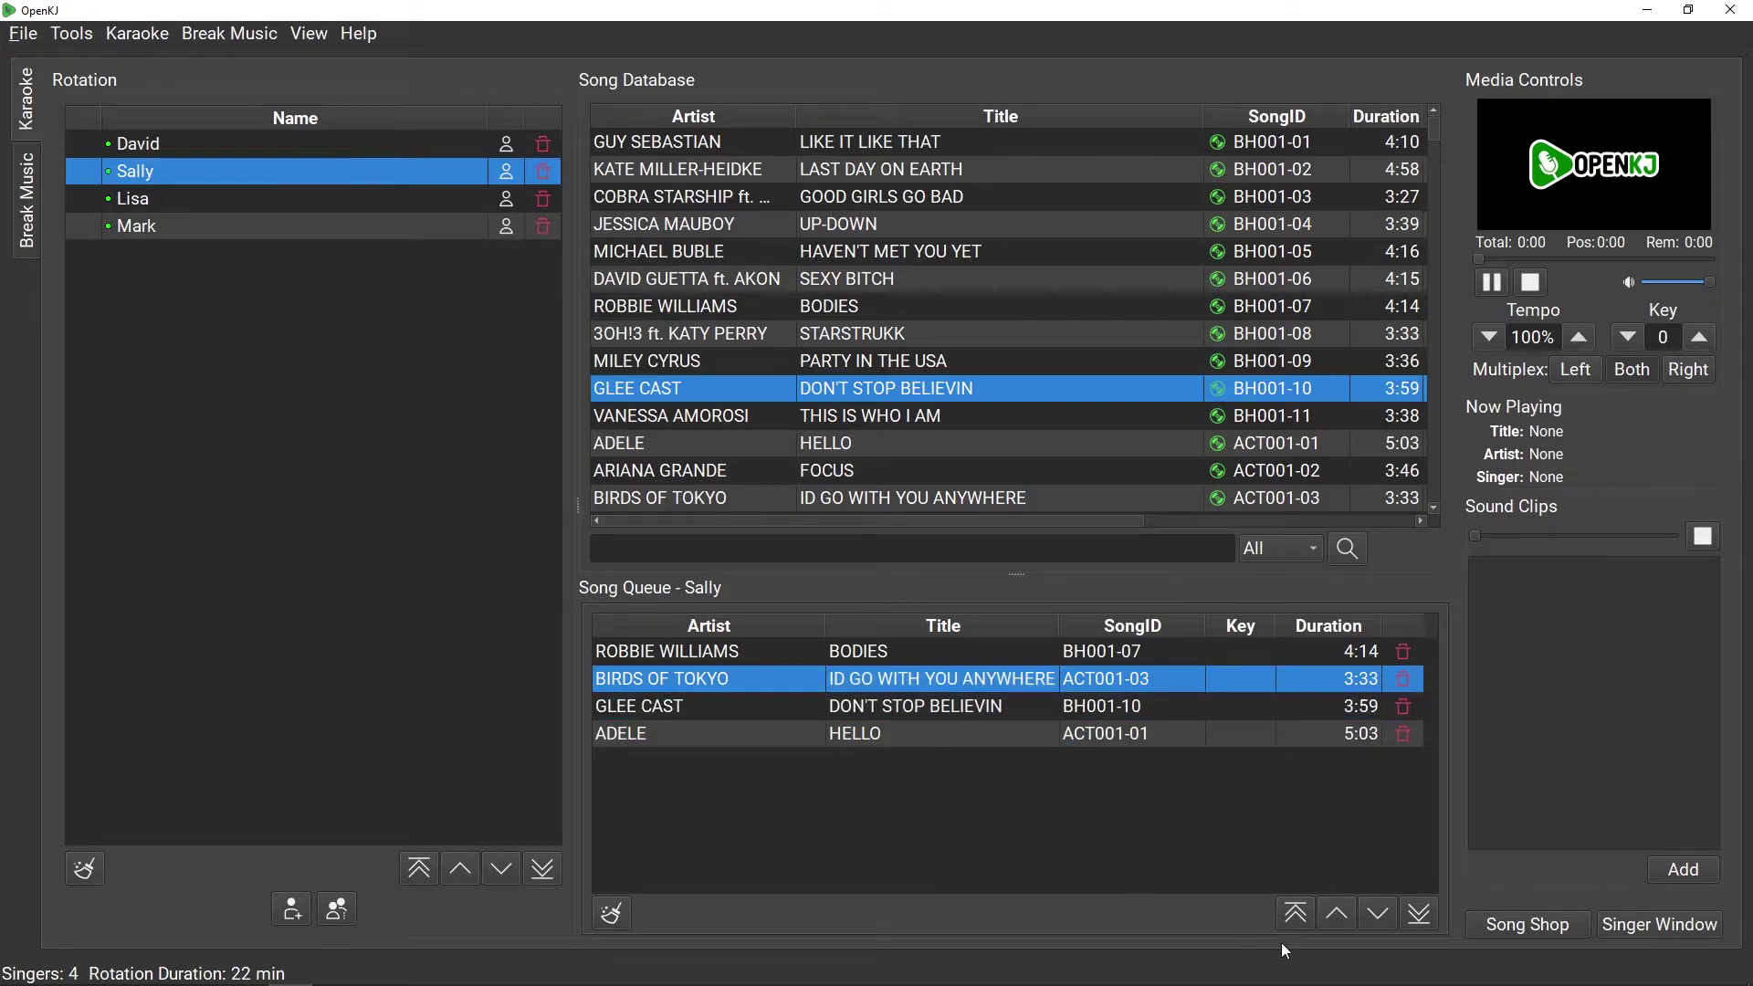
{"action": "left_click", "coordinate": [1372, 918]}
{"action": "left_click", "coordinate": [1371, 919]}
{"action": "left_click", "coordinate": [302, 609]}
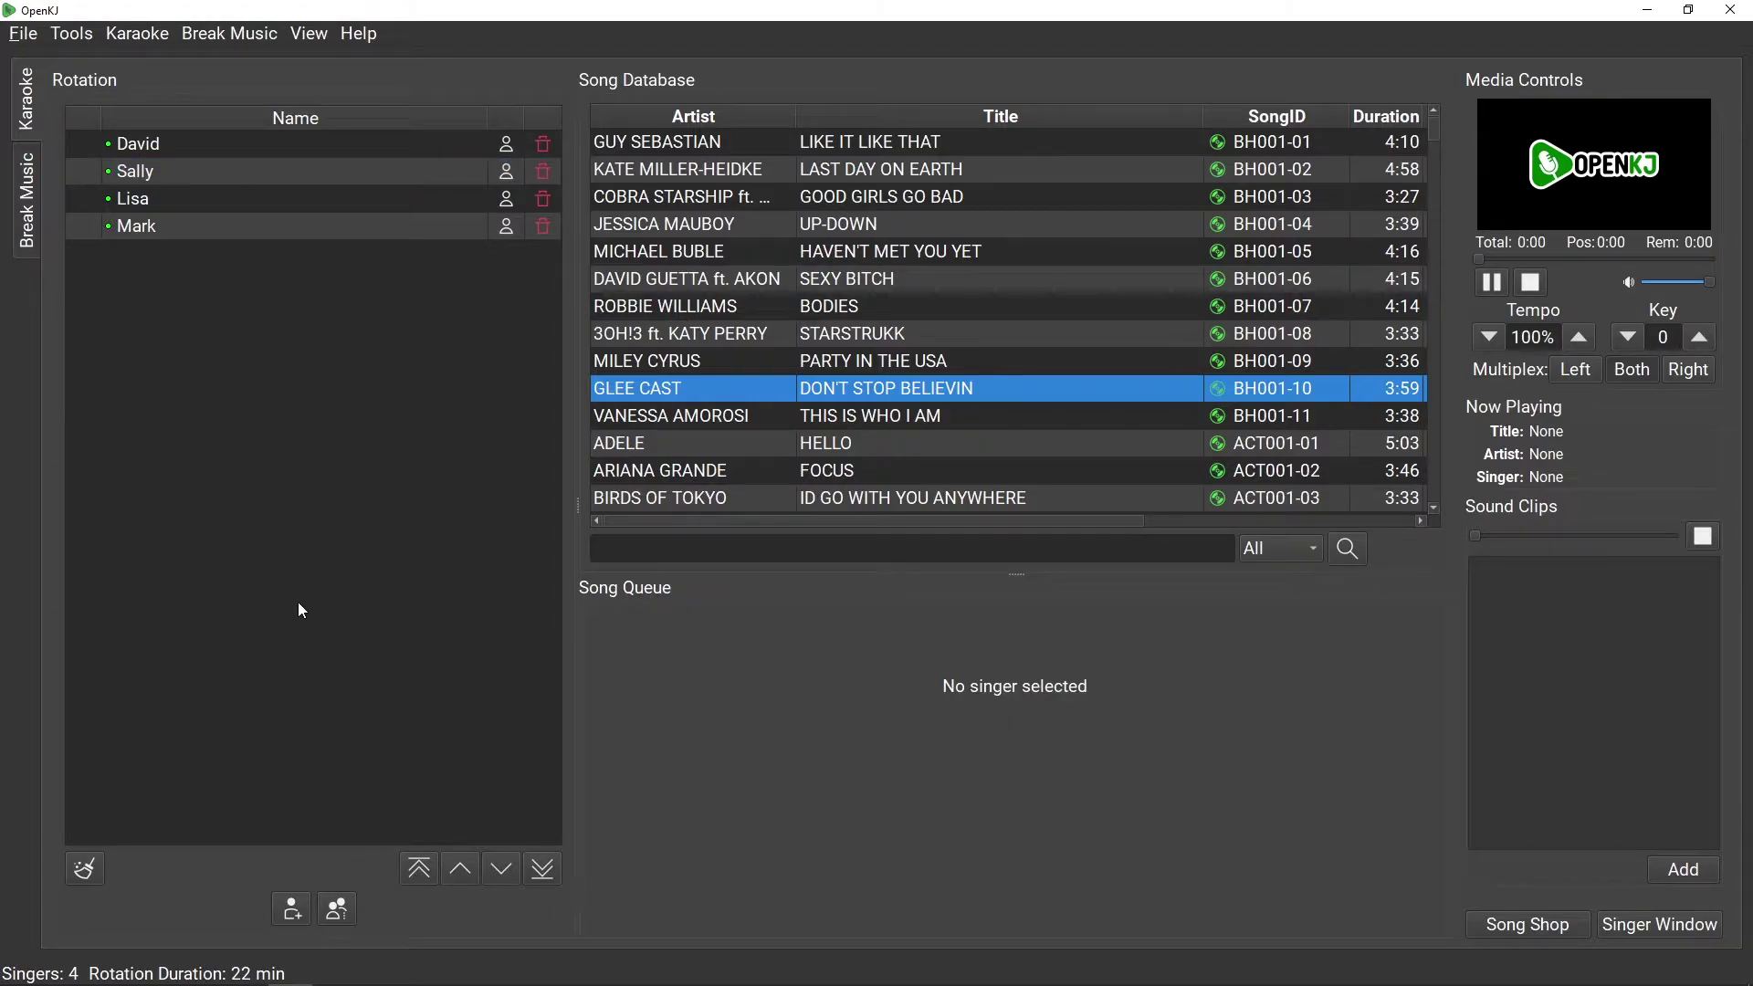
Move the fourth singer up one position in the rotation
{"action": "left_click", "coordinate": [181, 226]}
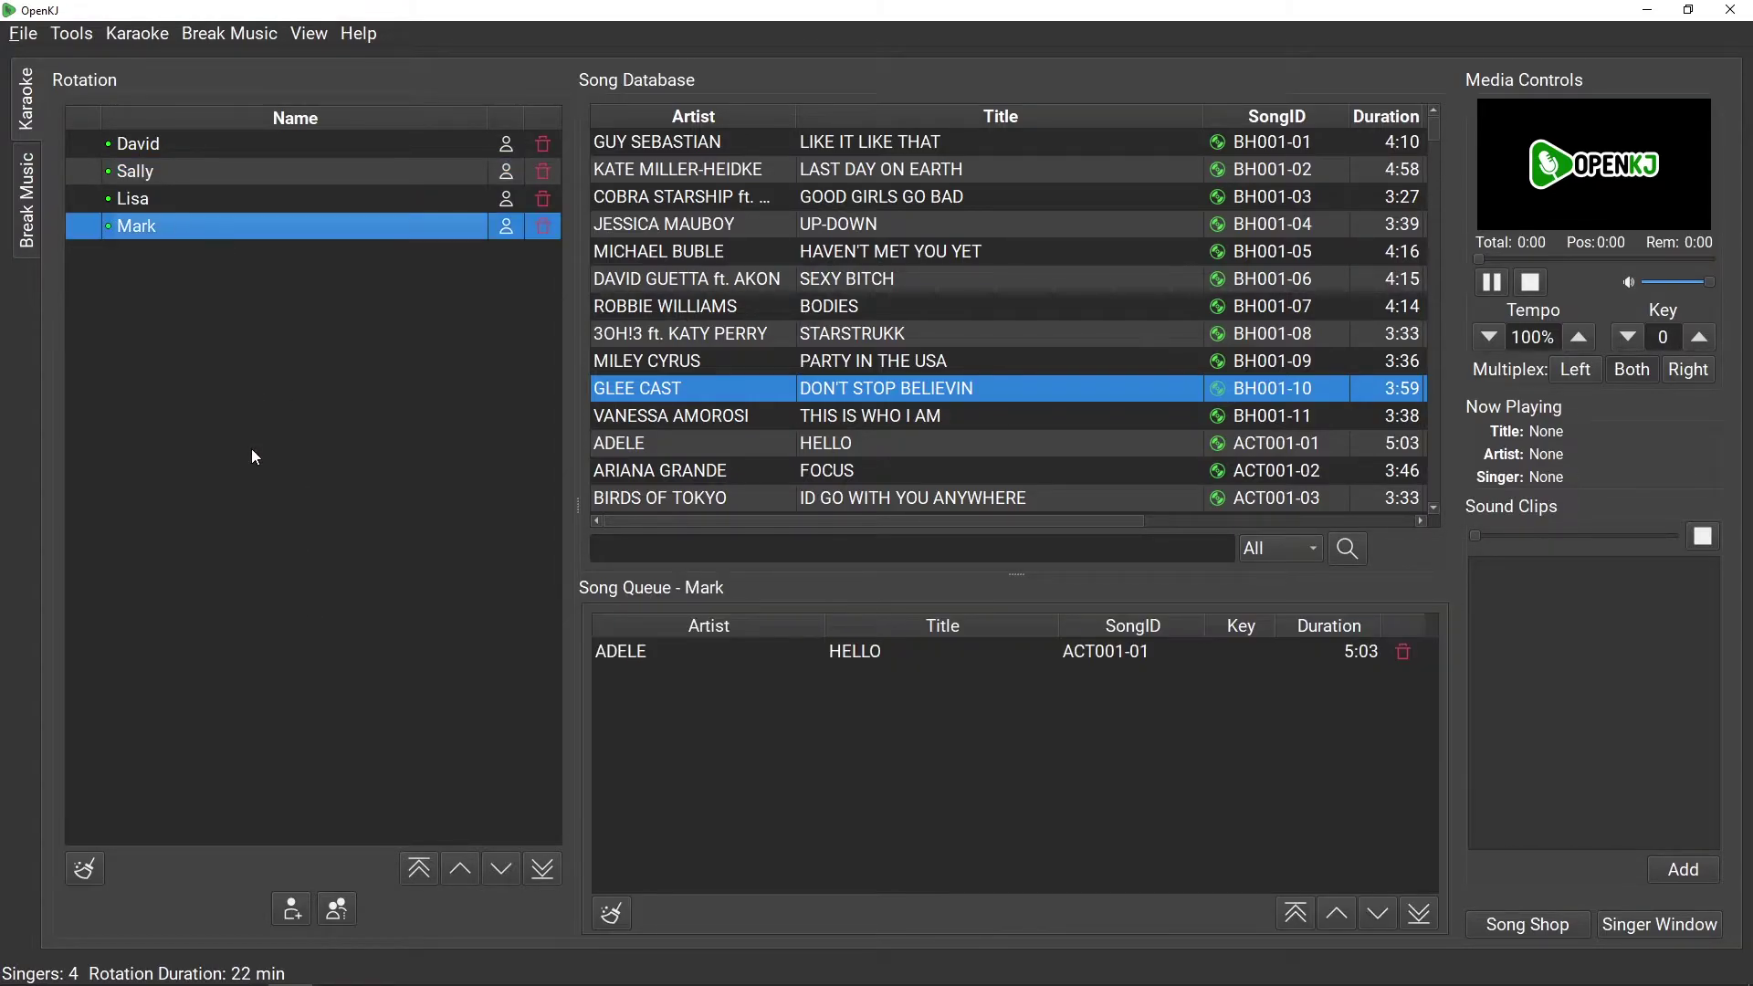
{"action": "left_click", "coordinate": [458, 863]}
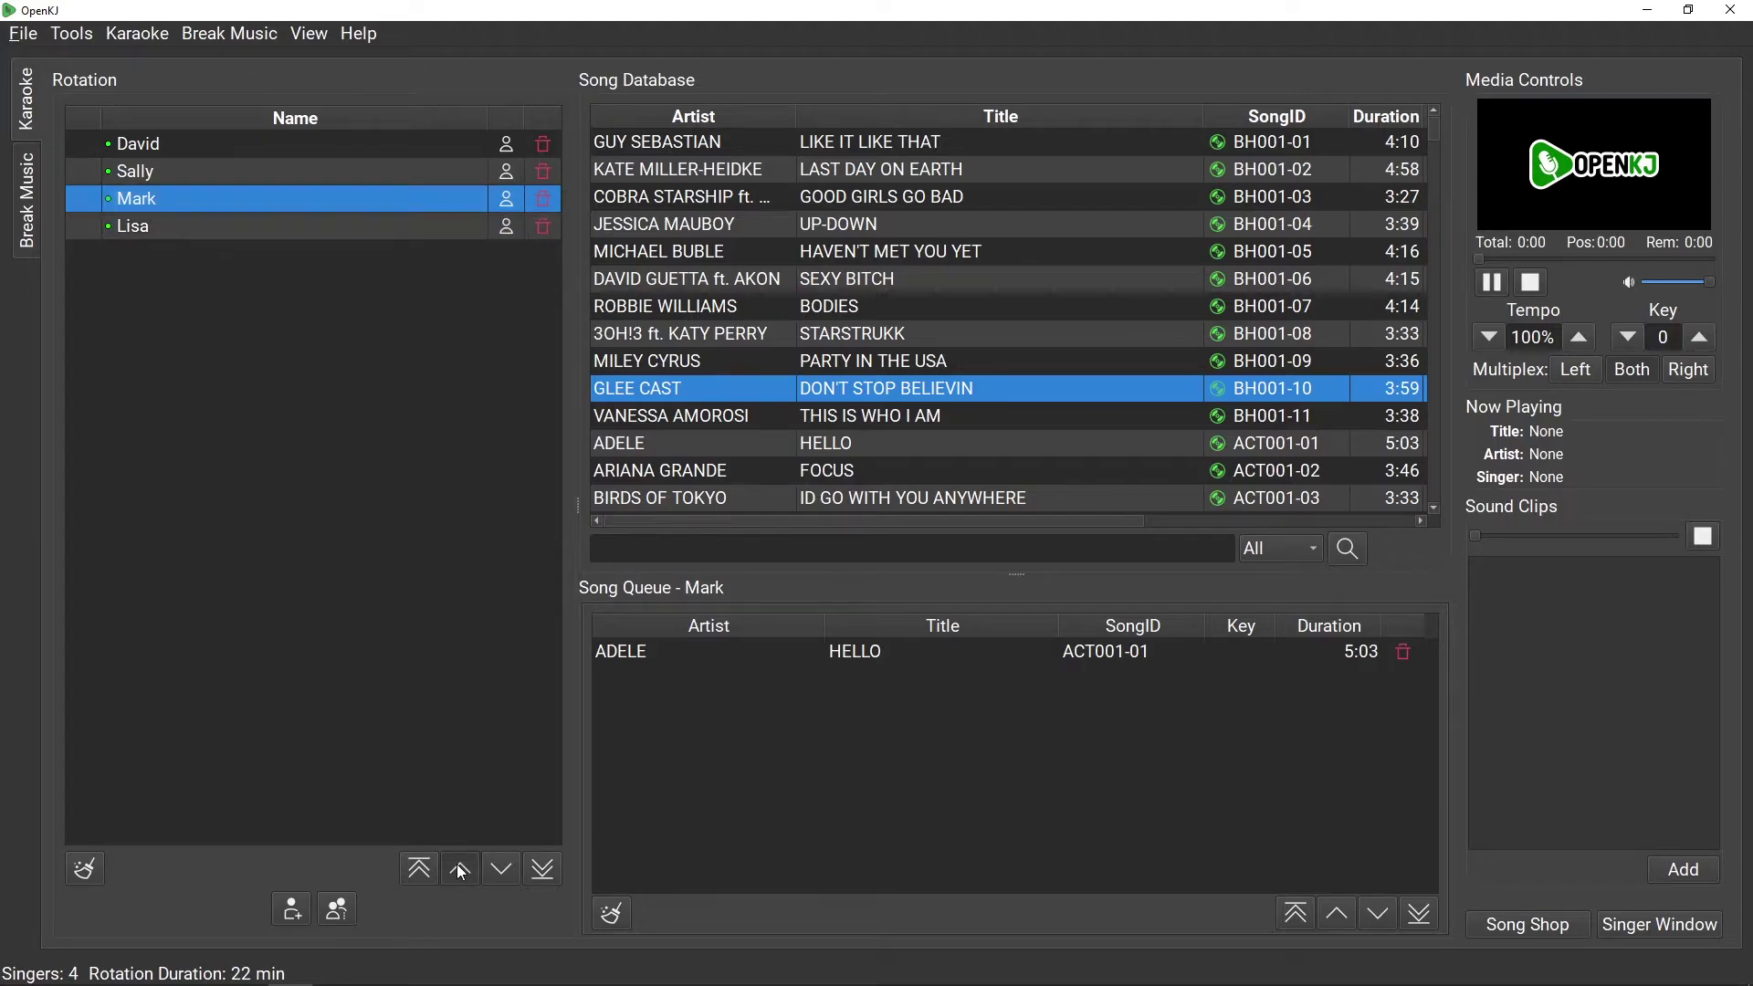
Move the selected third singer up one position in the rotation and down two positions to fourth place
{"action": "left_click", "coordinate": [457, 863]}
{"action": "left_click", "coordinate": [504, 869]}
{"action": "left_click", "coordinate": [507, 869]}
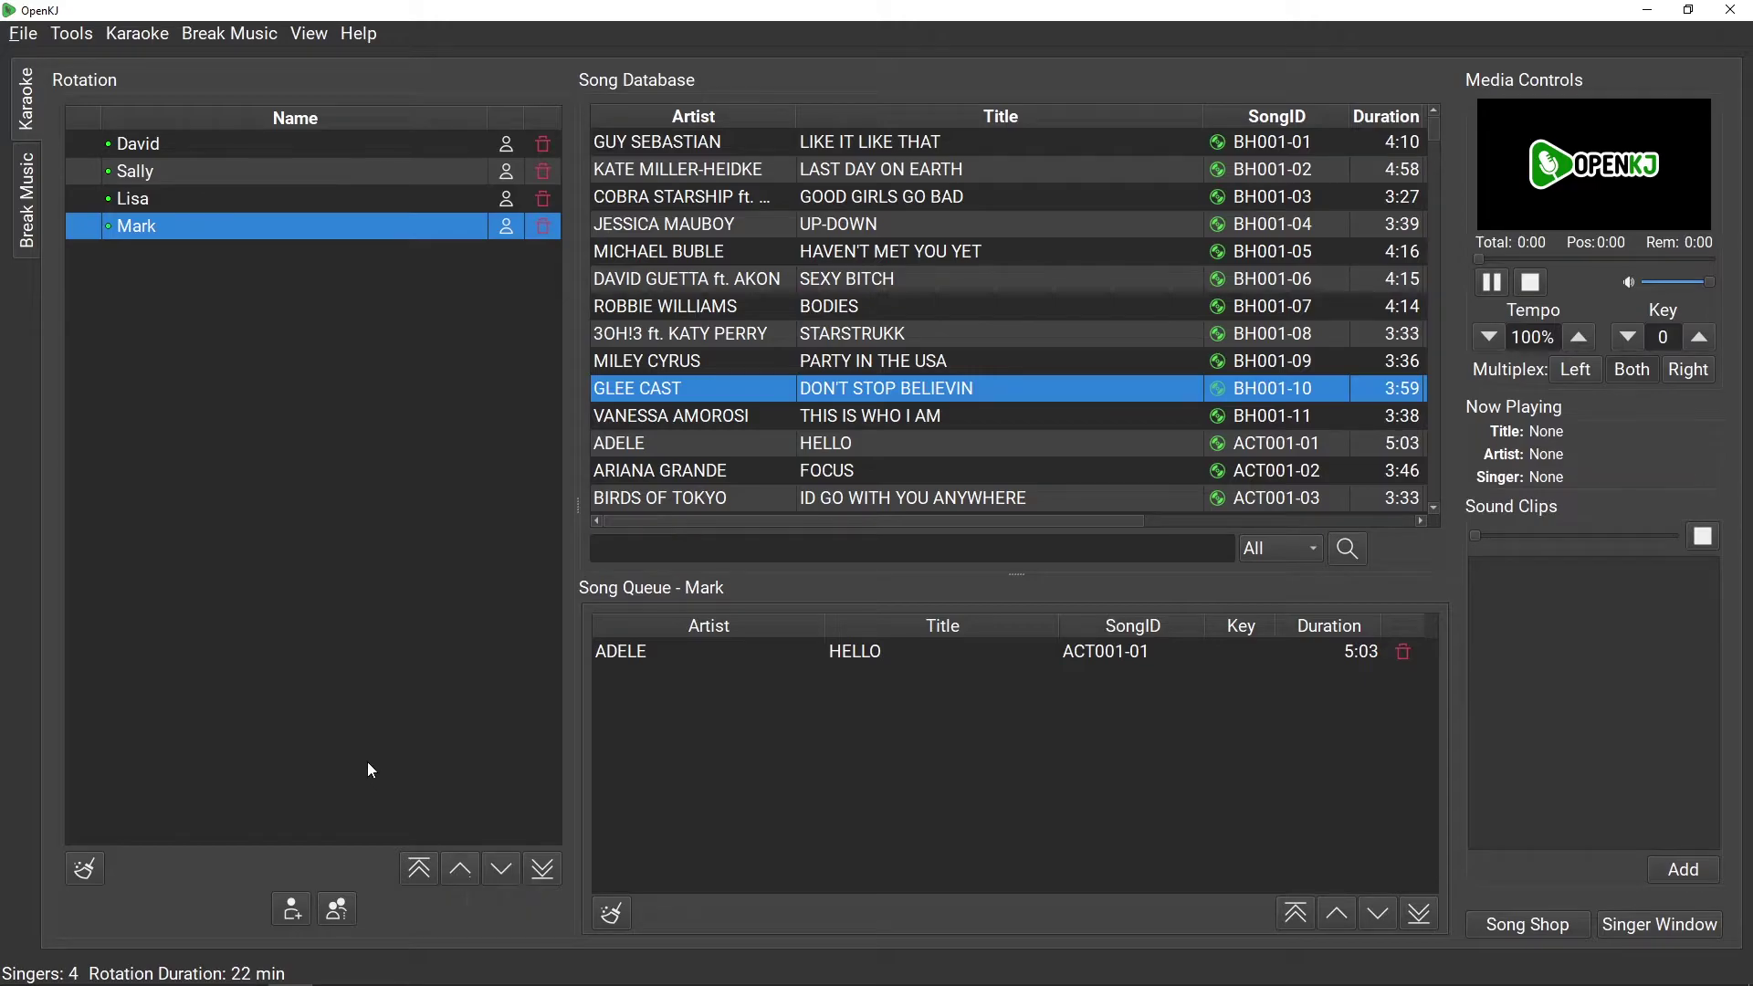
Move the first singer to the end of the rotation and back to the beginning
{"action": "left_click", "coordinate": [158, 141]}
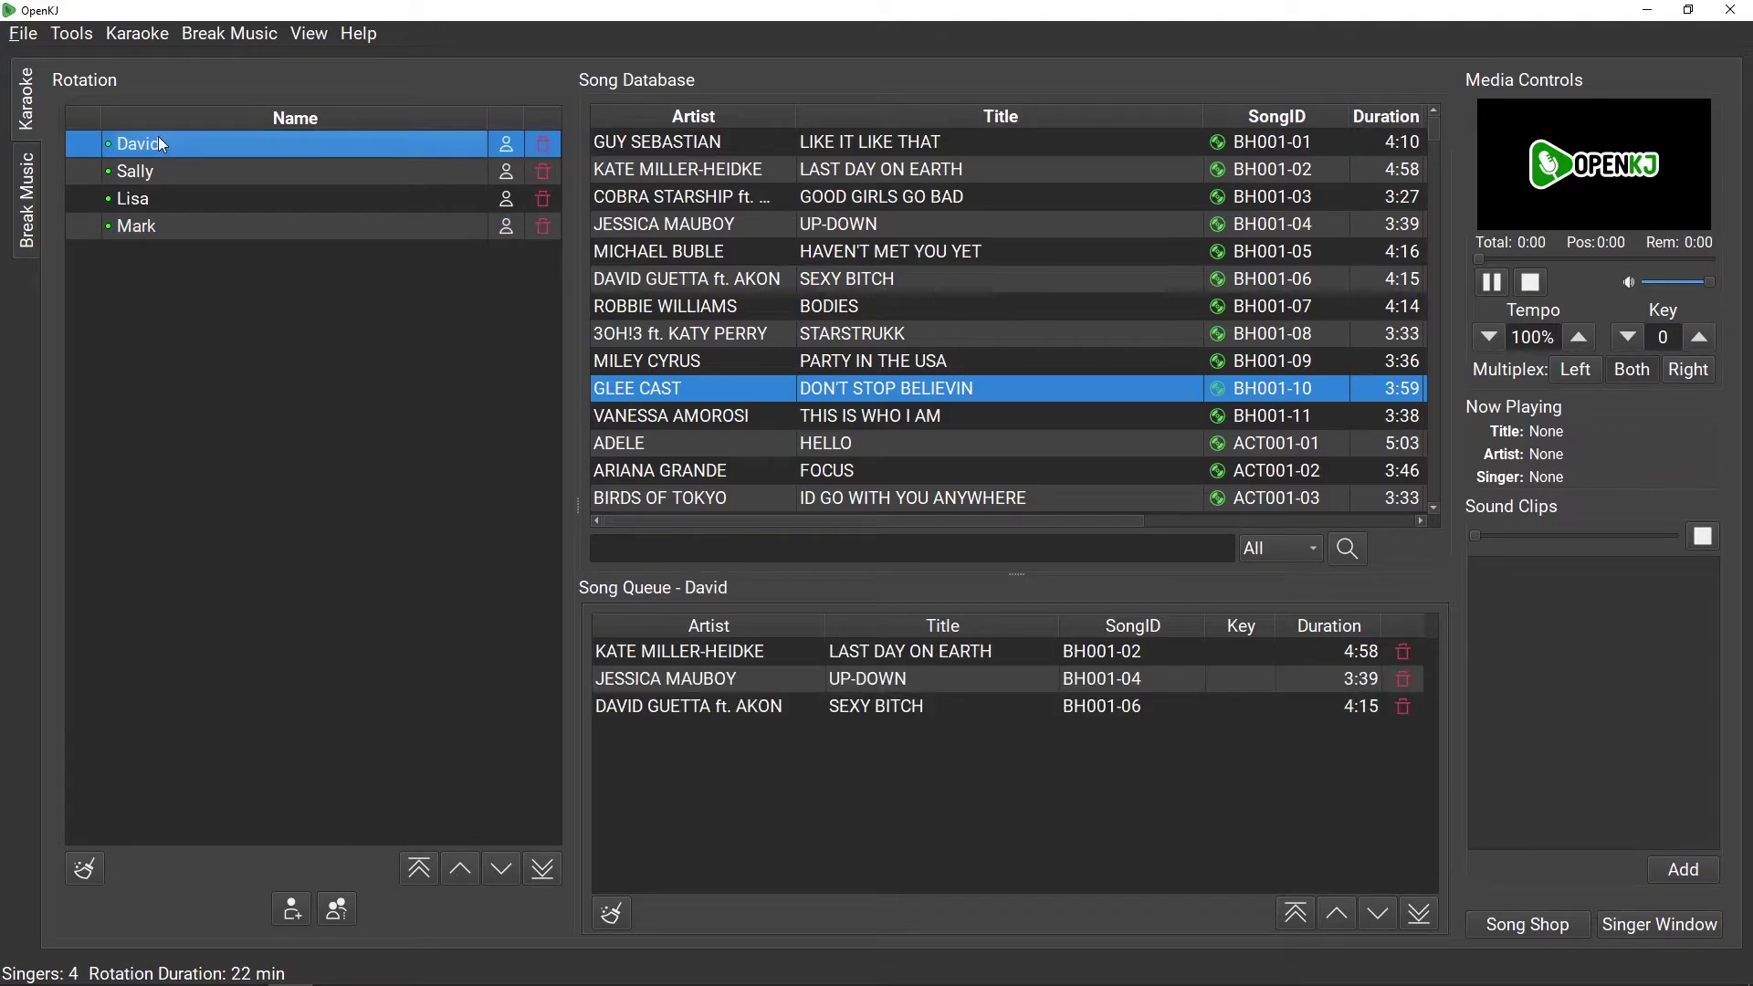
{"action": "left_click", "coordinate": [543, 868]}
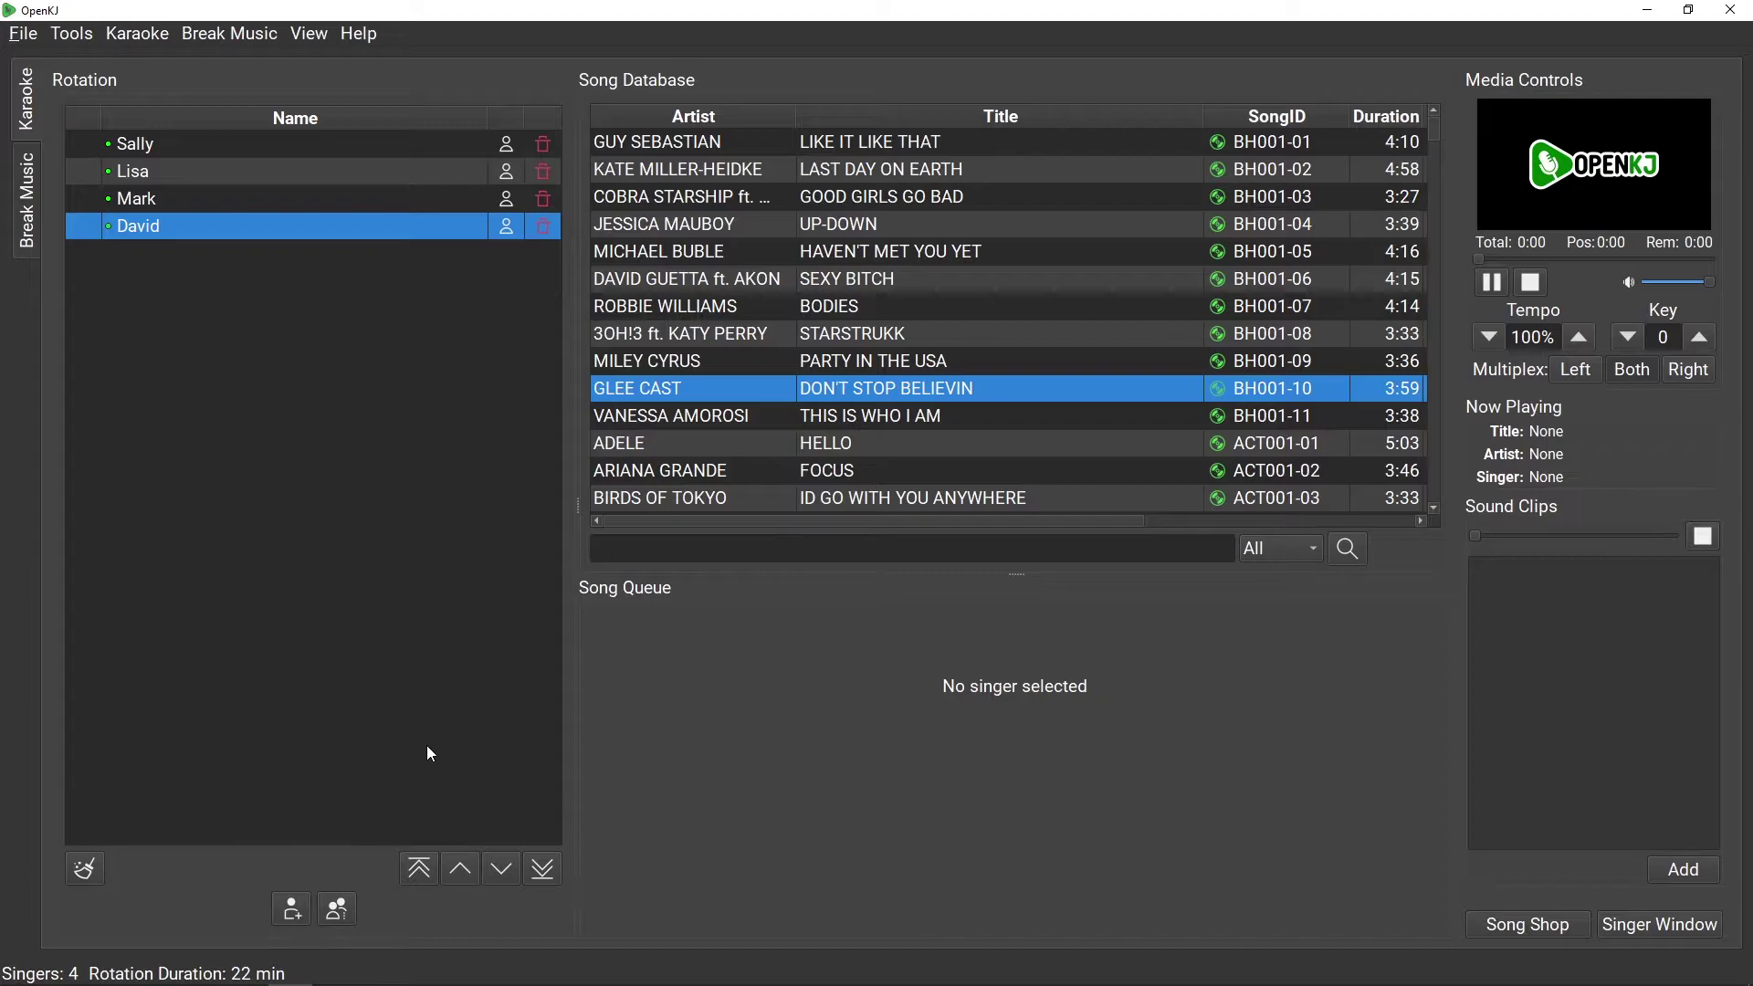
{"action": "left_click", "coordinate": [419, 870]}
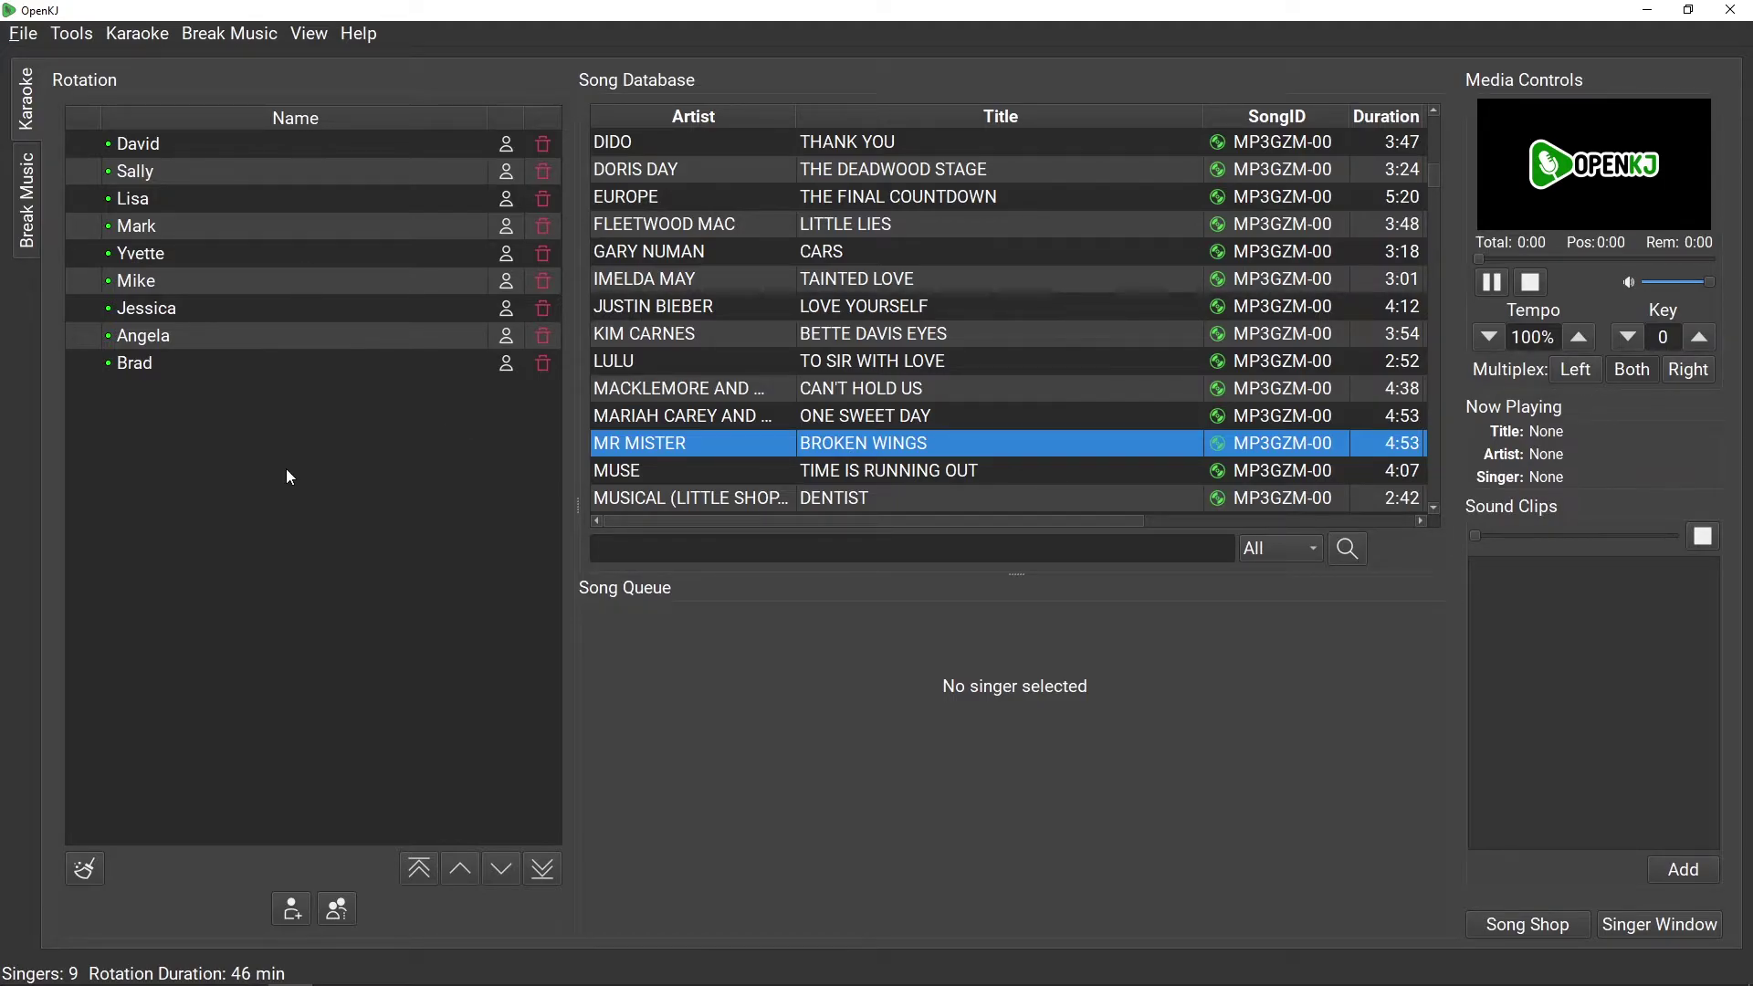
Enable showing each singer's next song in the rotation list, and fit the name column to its contents
{"action": "left_click", "coordinate": [65, 33]}
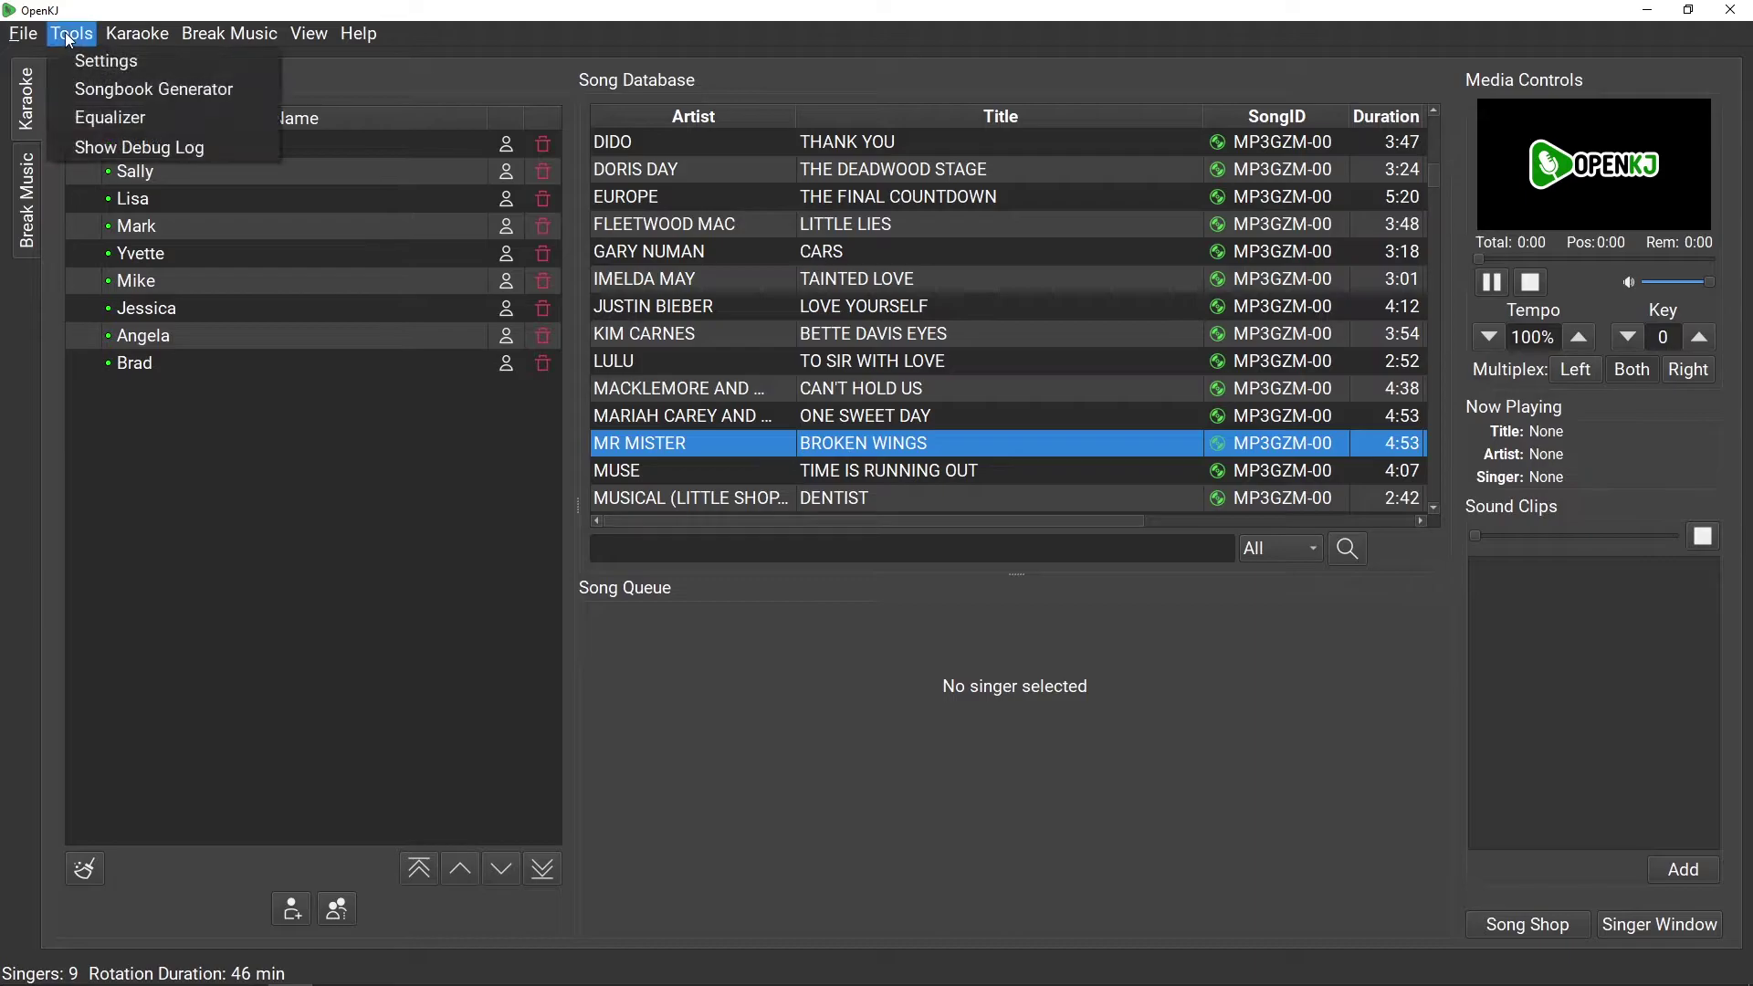
{"action": "left_click", "coordinate": [68, 54]}
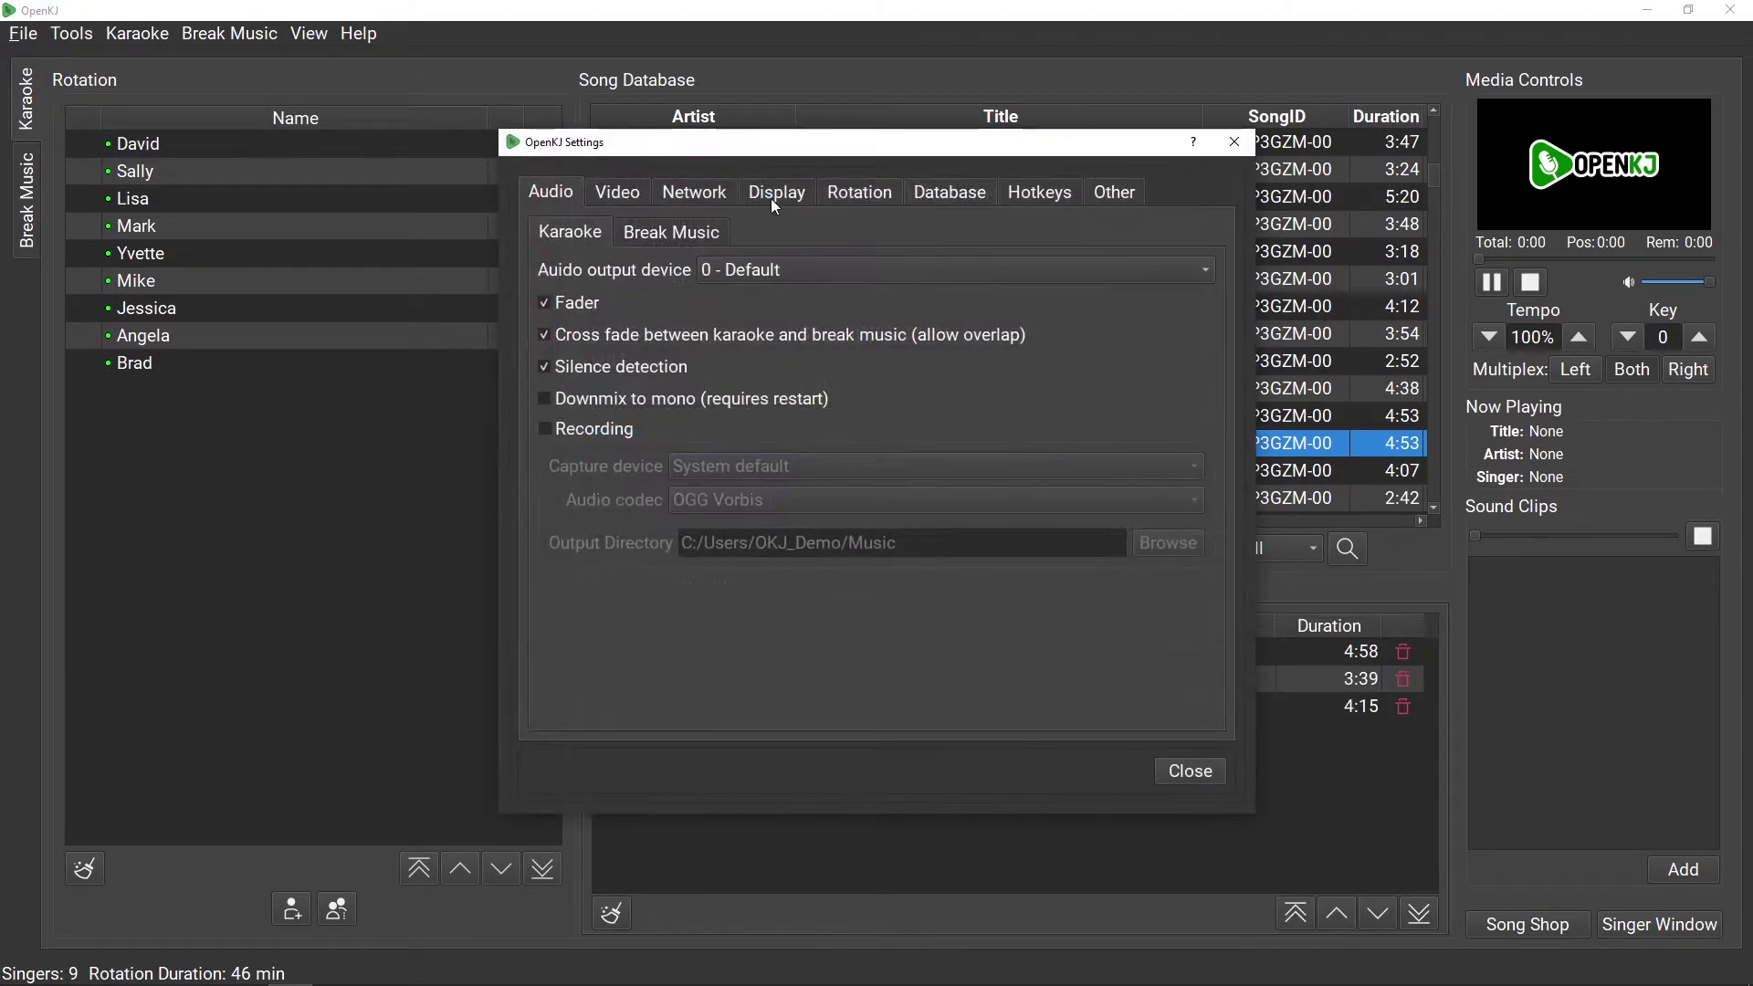
{"action": "left_click", "coordinate": [841, 190]}
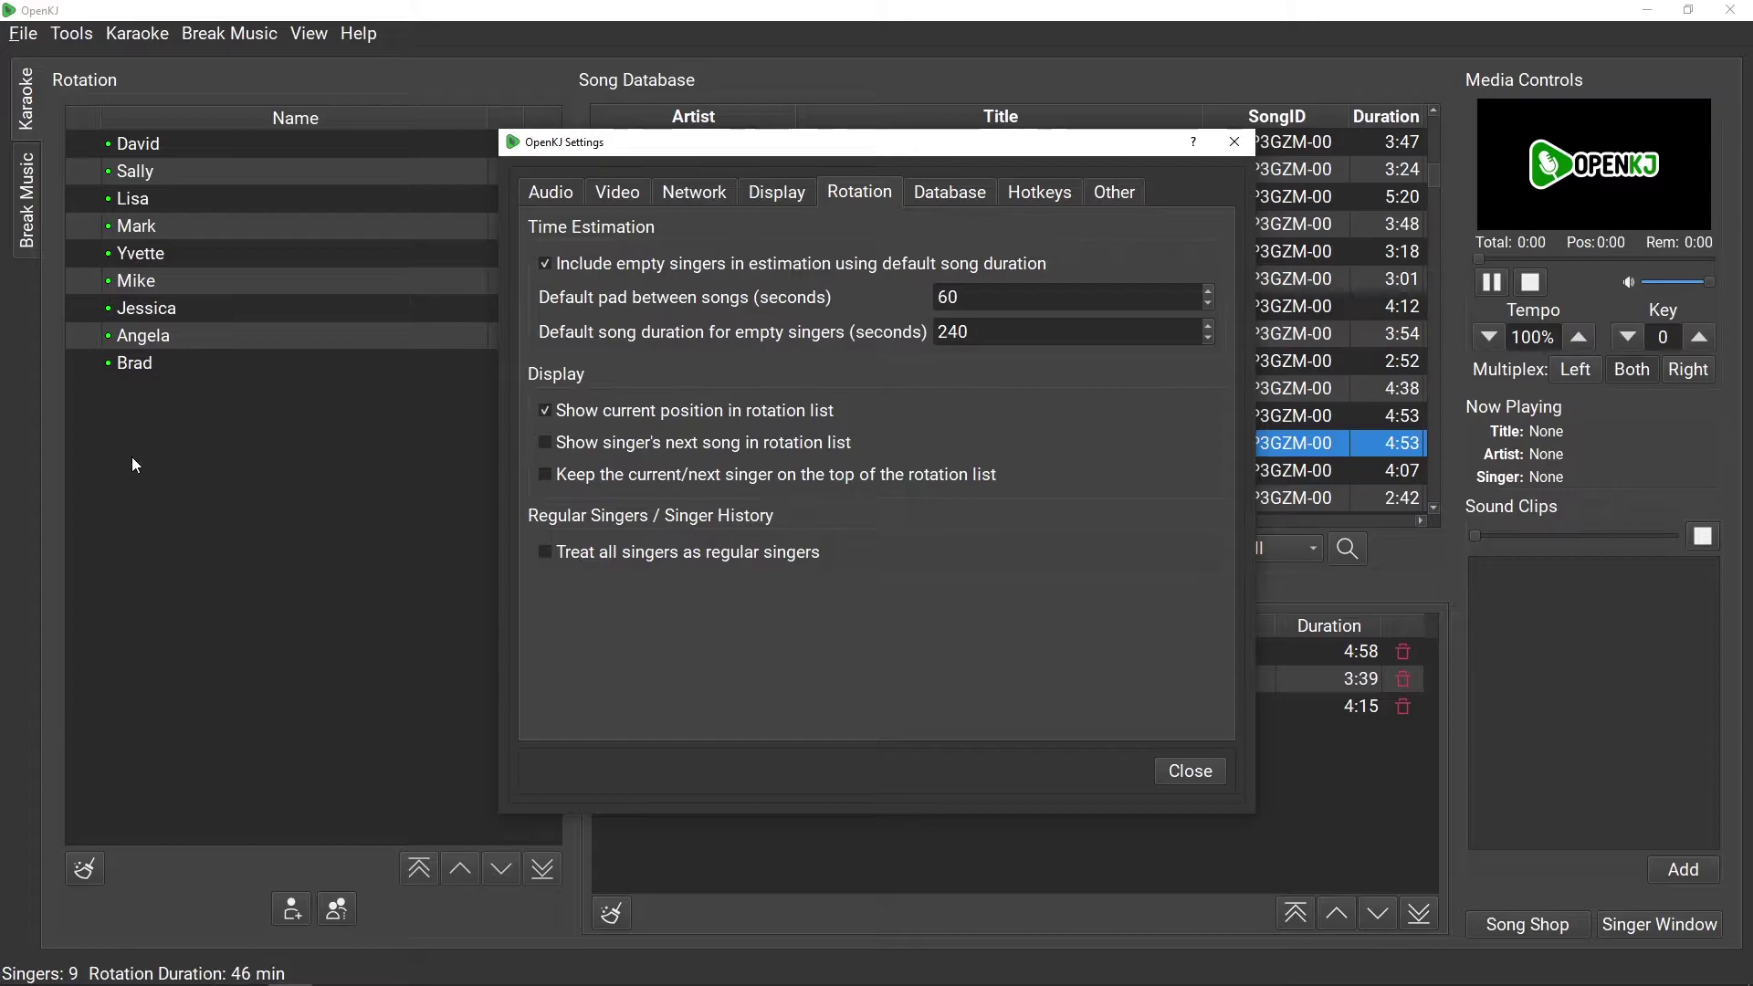
{"action": "left_click", "coordinate": [721, 441]}
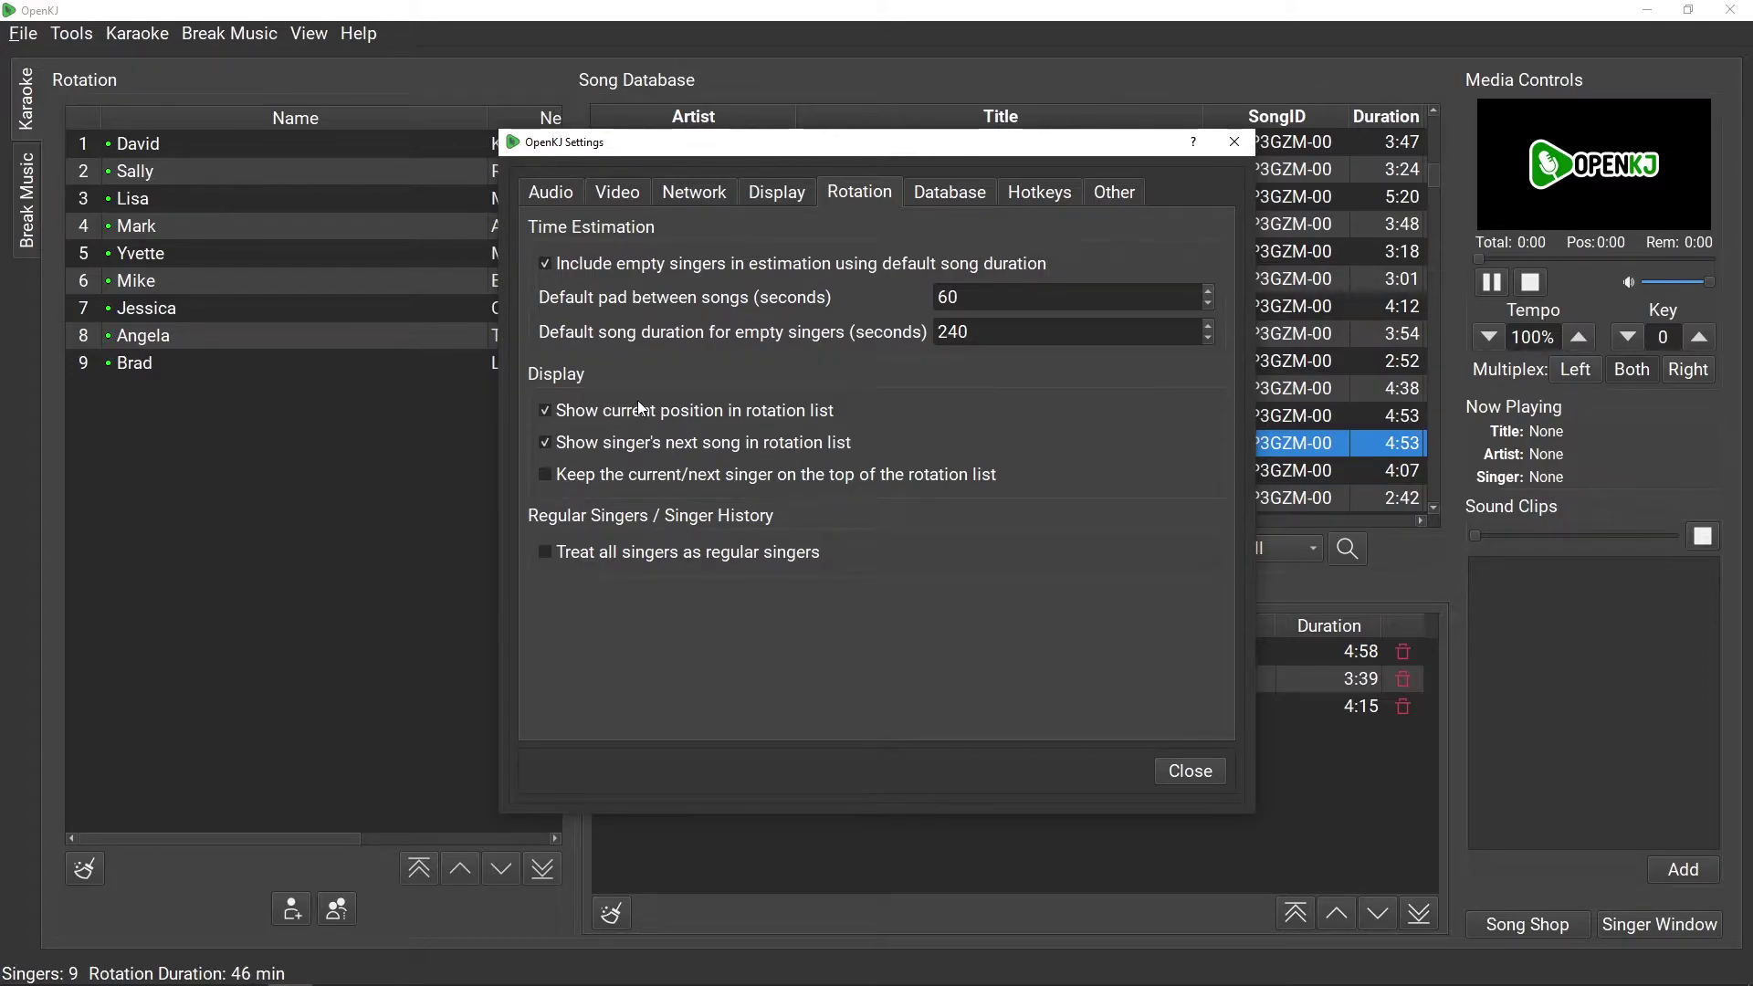
{"action": "left_click", "coordinate": [1187, 771]}
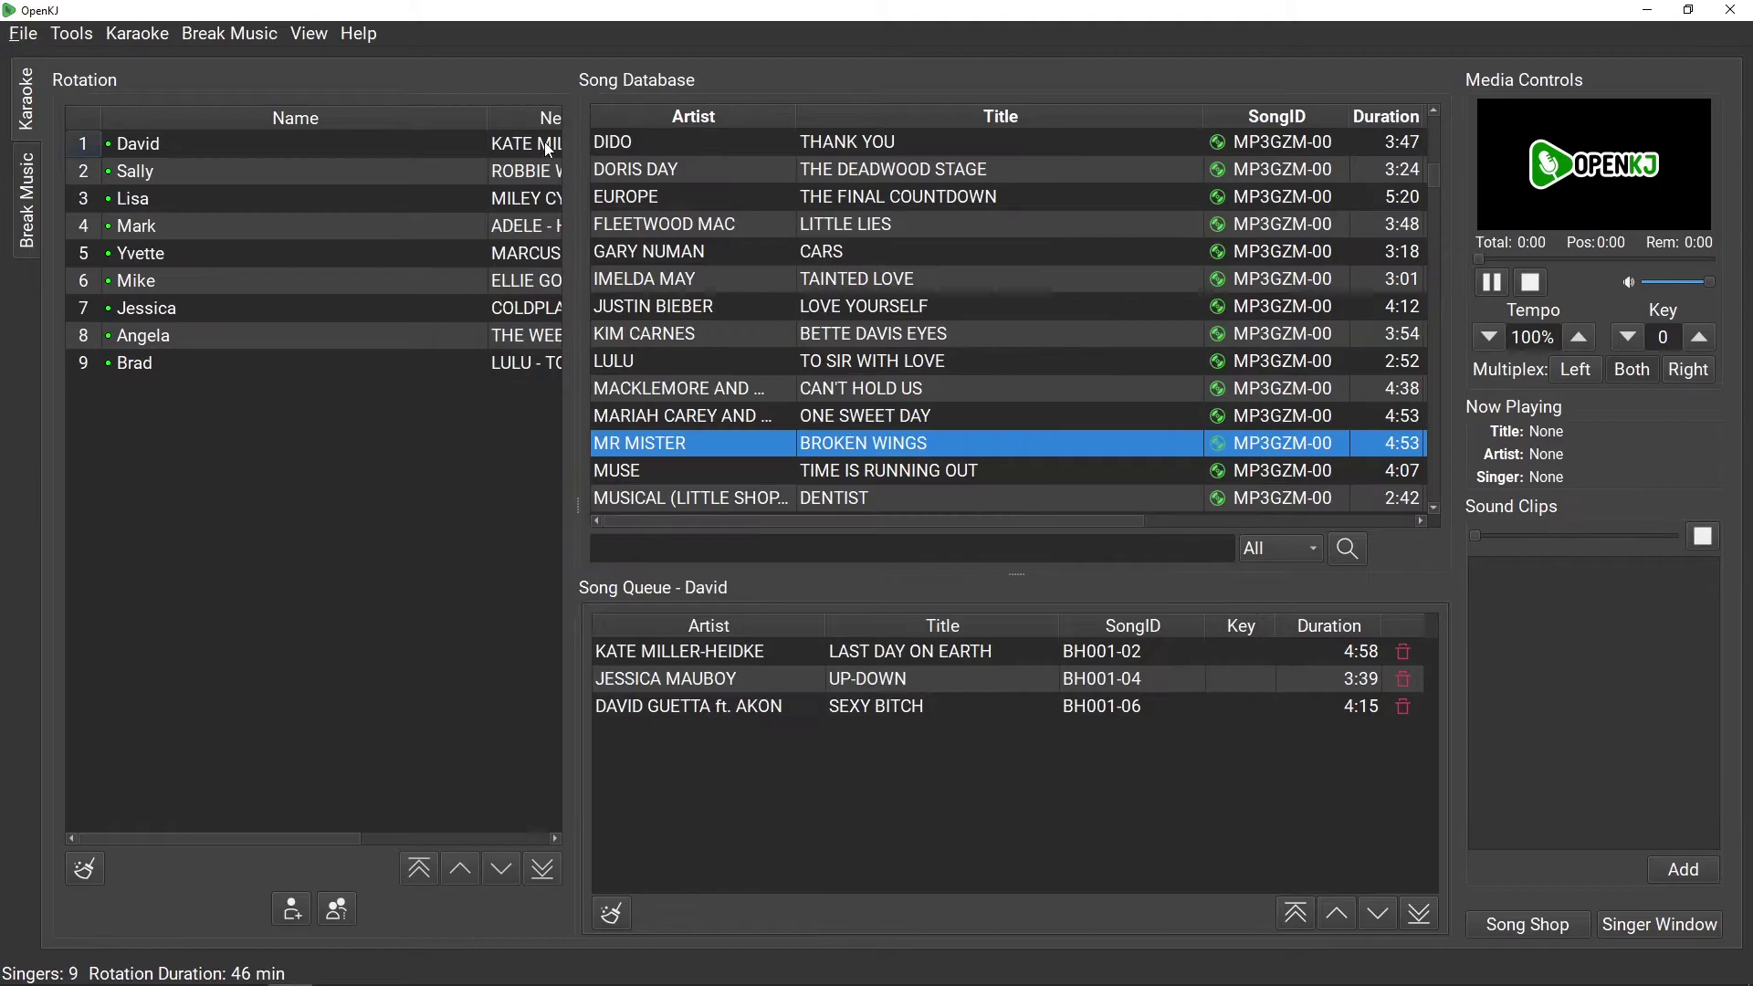
{"action": "double_click", "coordinate": [487, 119]}
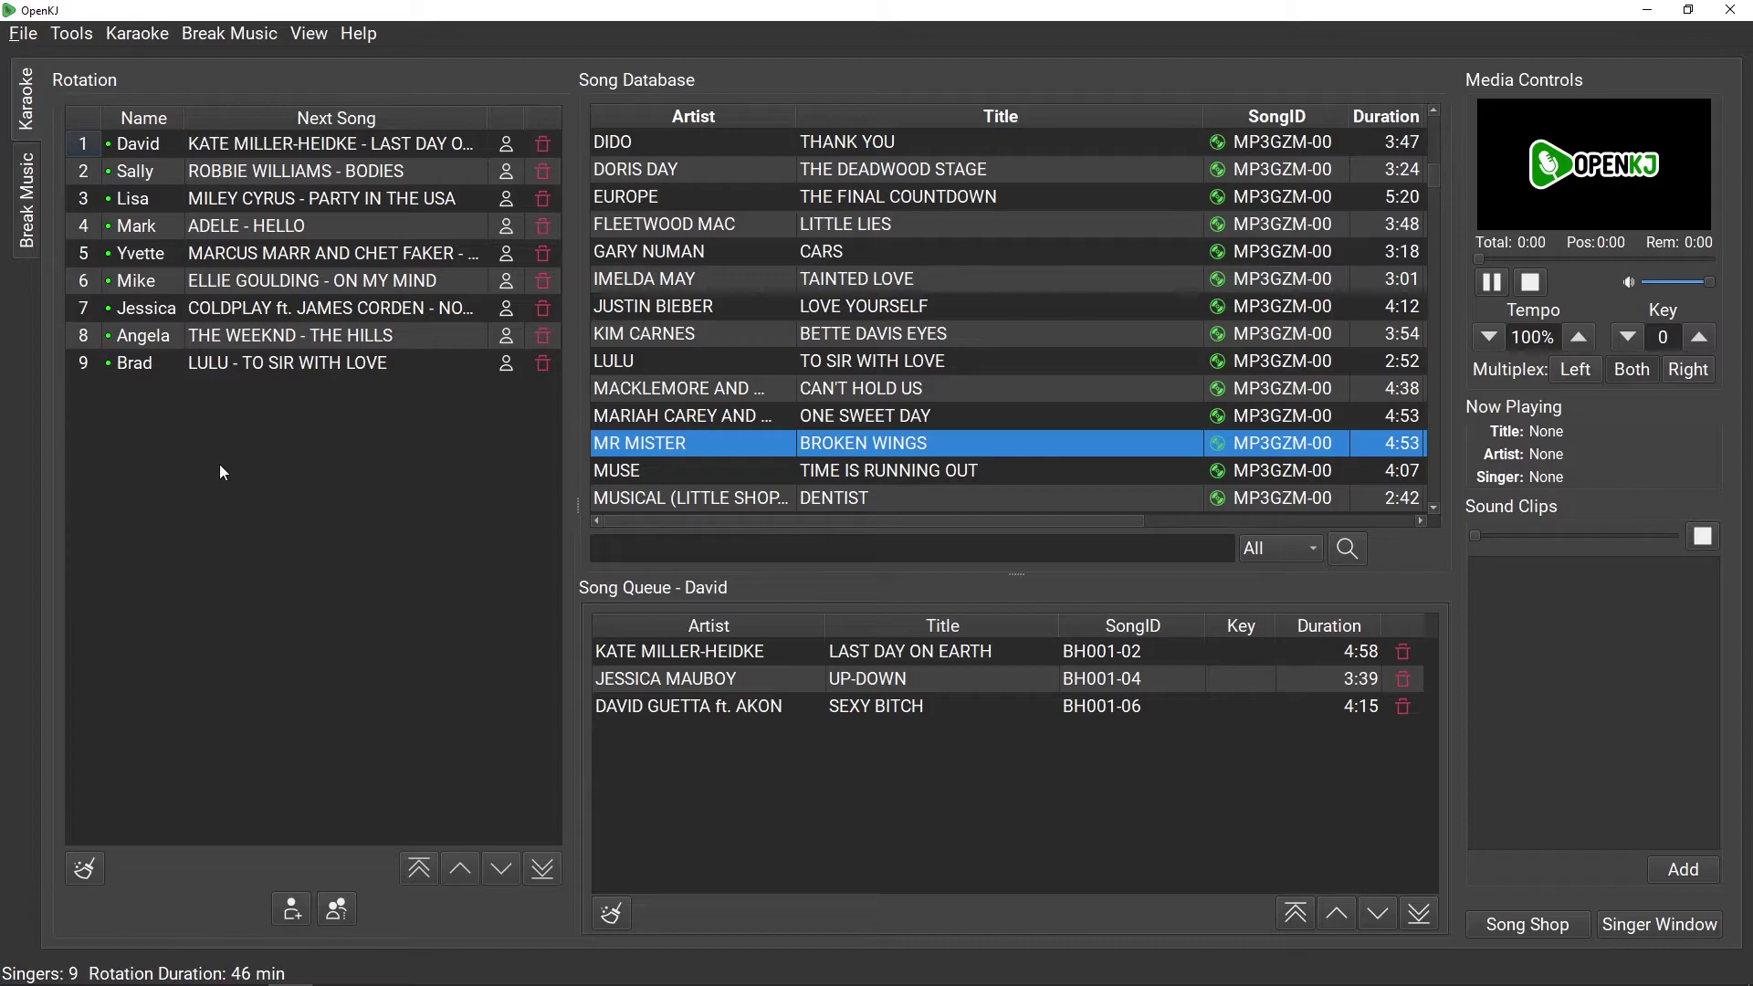
Play LAST DAY ON EARTH for the first singer, stop it, play BODIES for the second singer, and clear the singer selection
{"action": "double_click", "coordinate": [195, 142]}
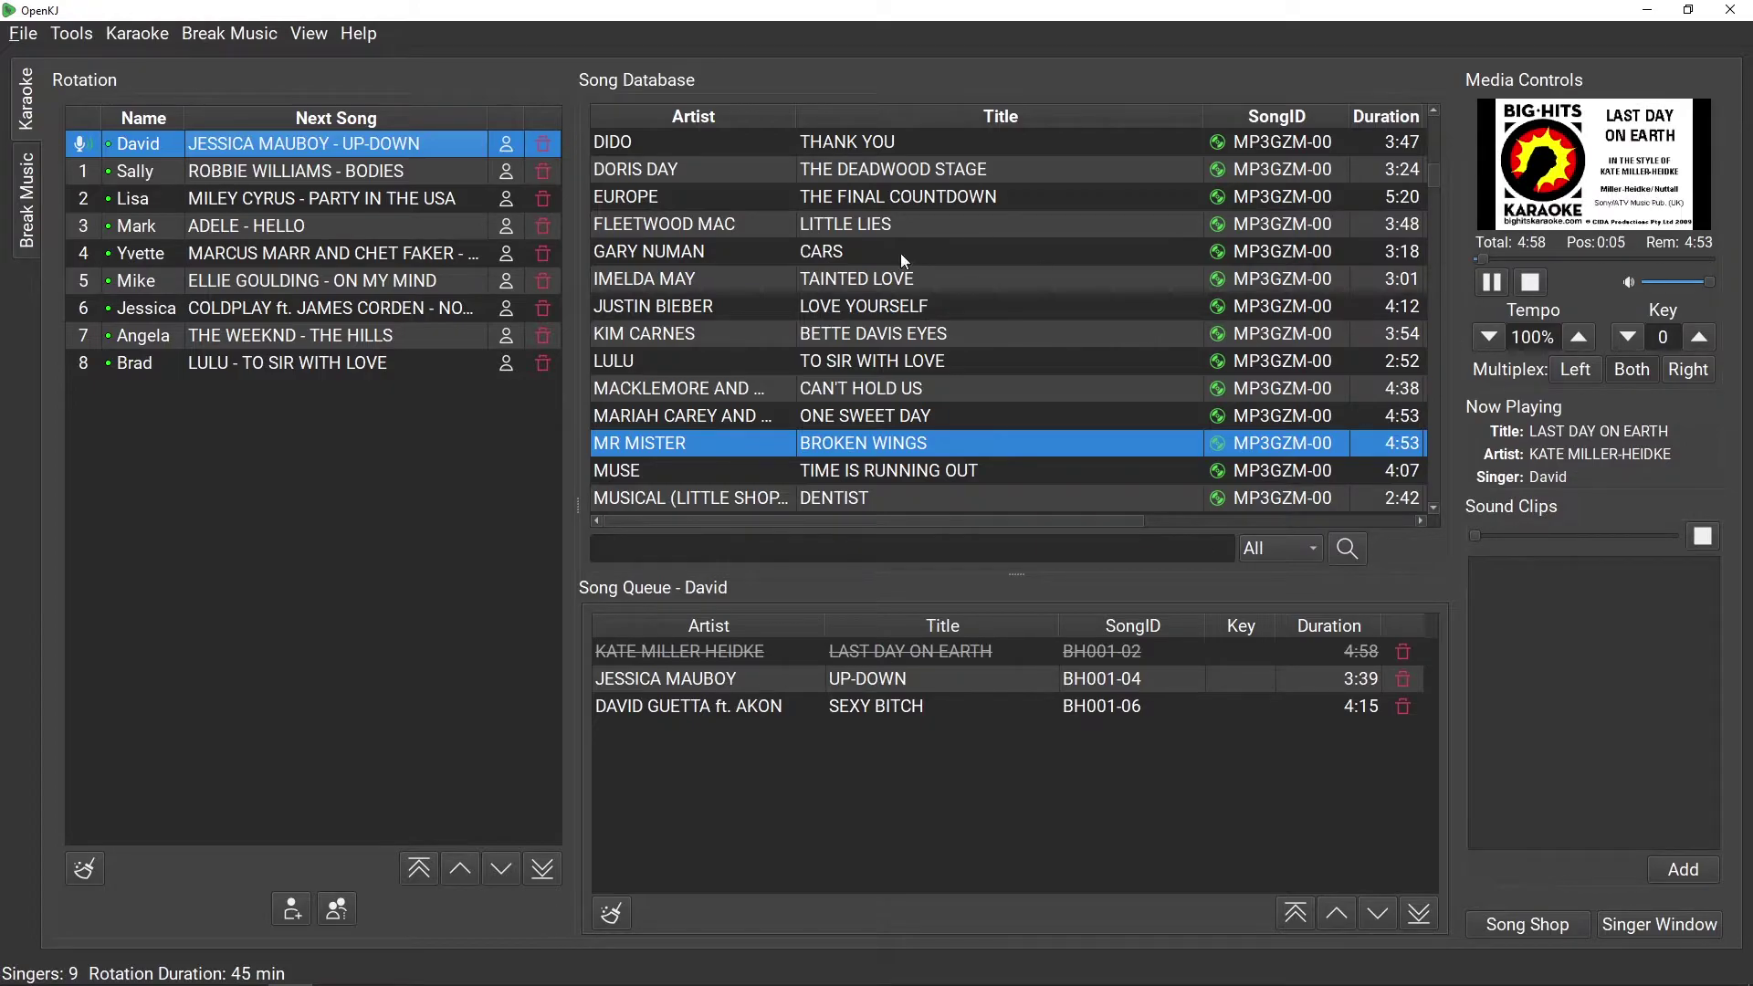
{"action": "key", "text": "ctrl+s"}
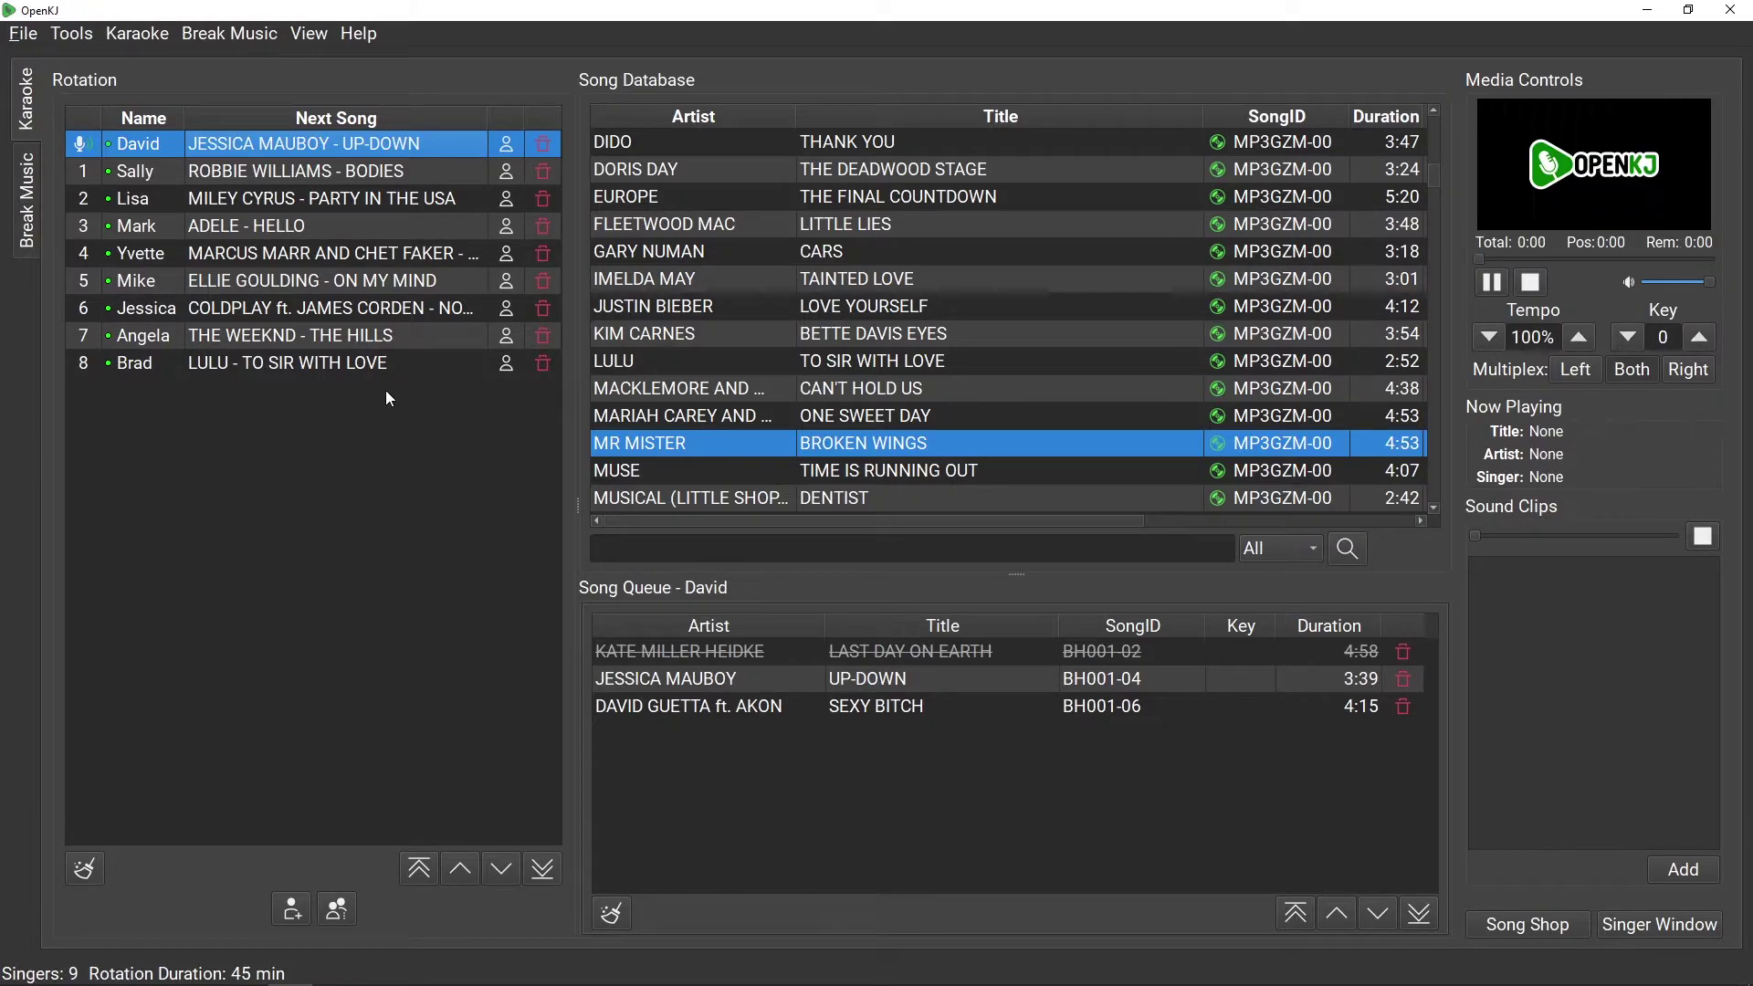
{"action": "double_click", "coordinate": [142, 171]}
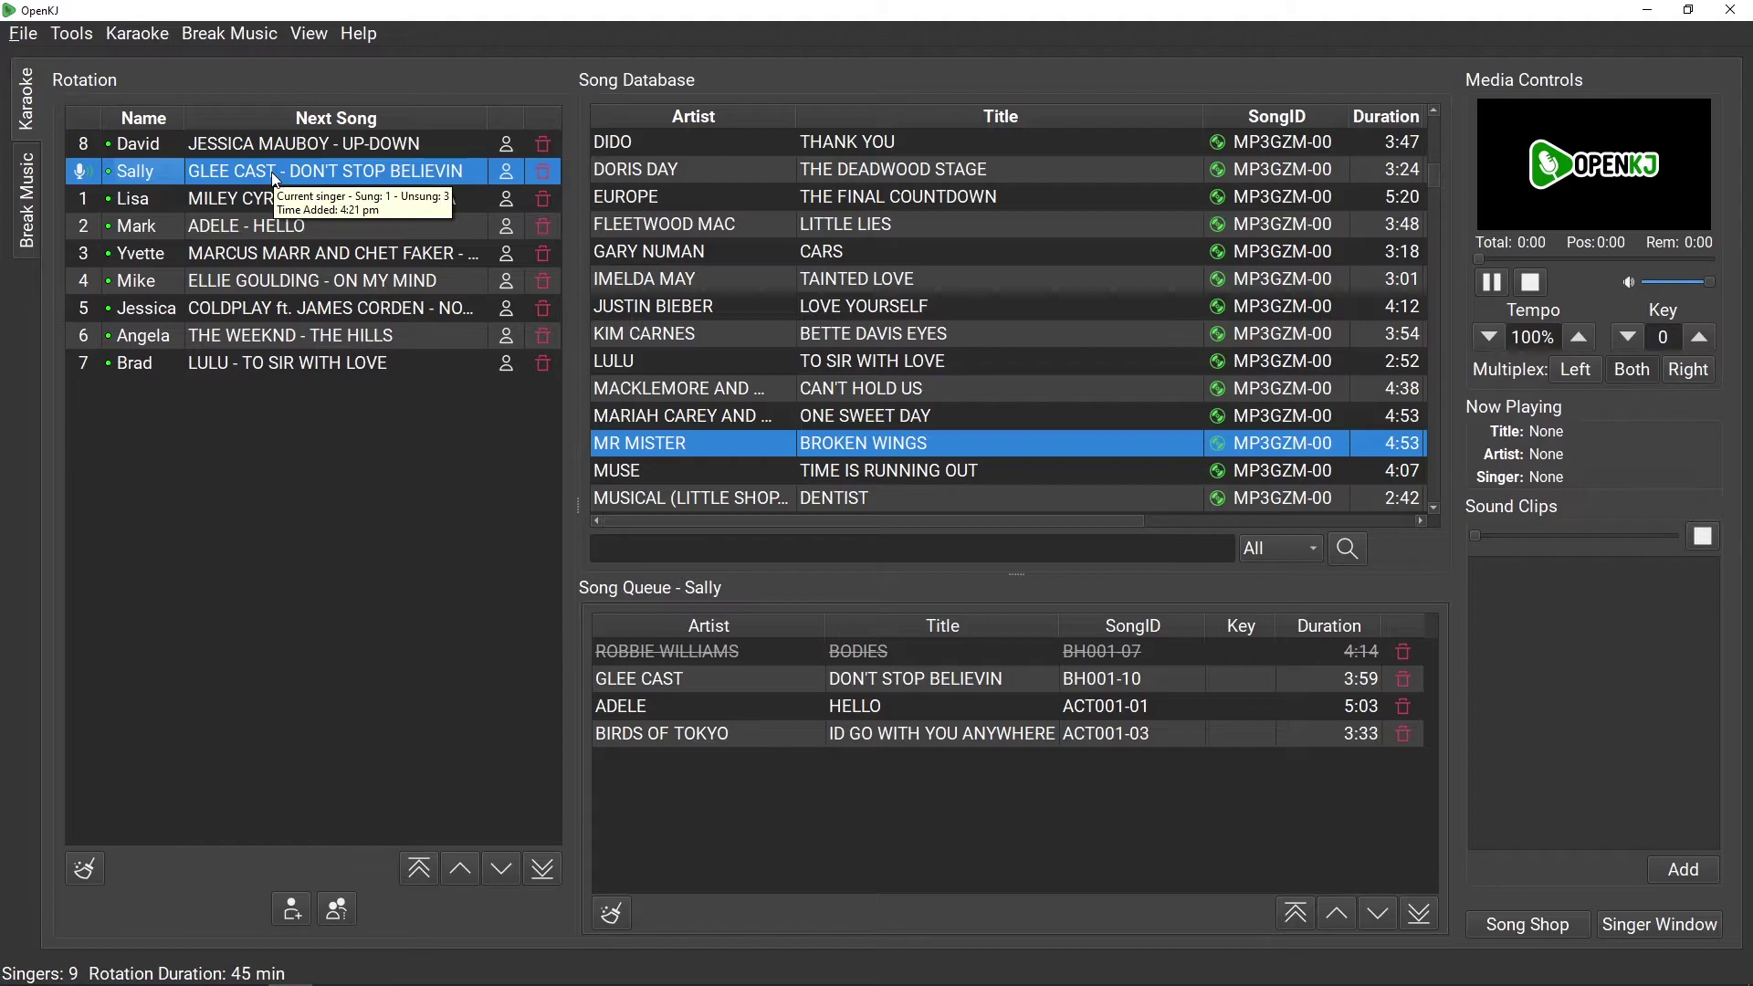
{"action": "mouse_move", "coordinate": [91, 206]}
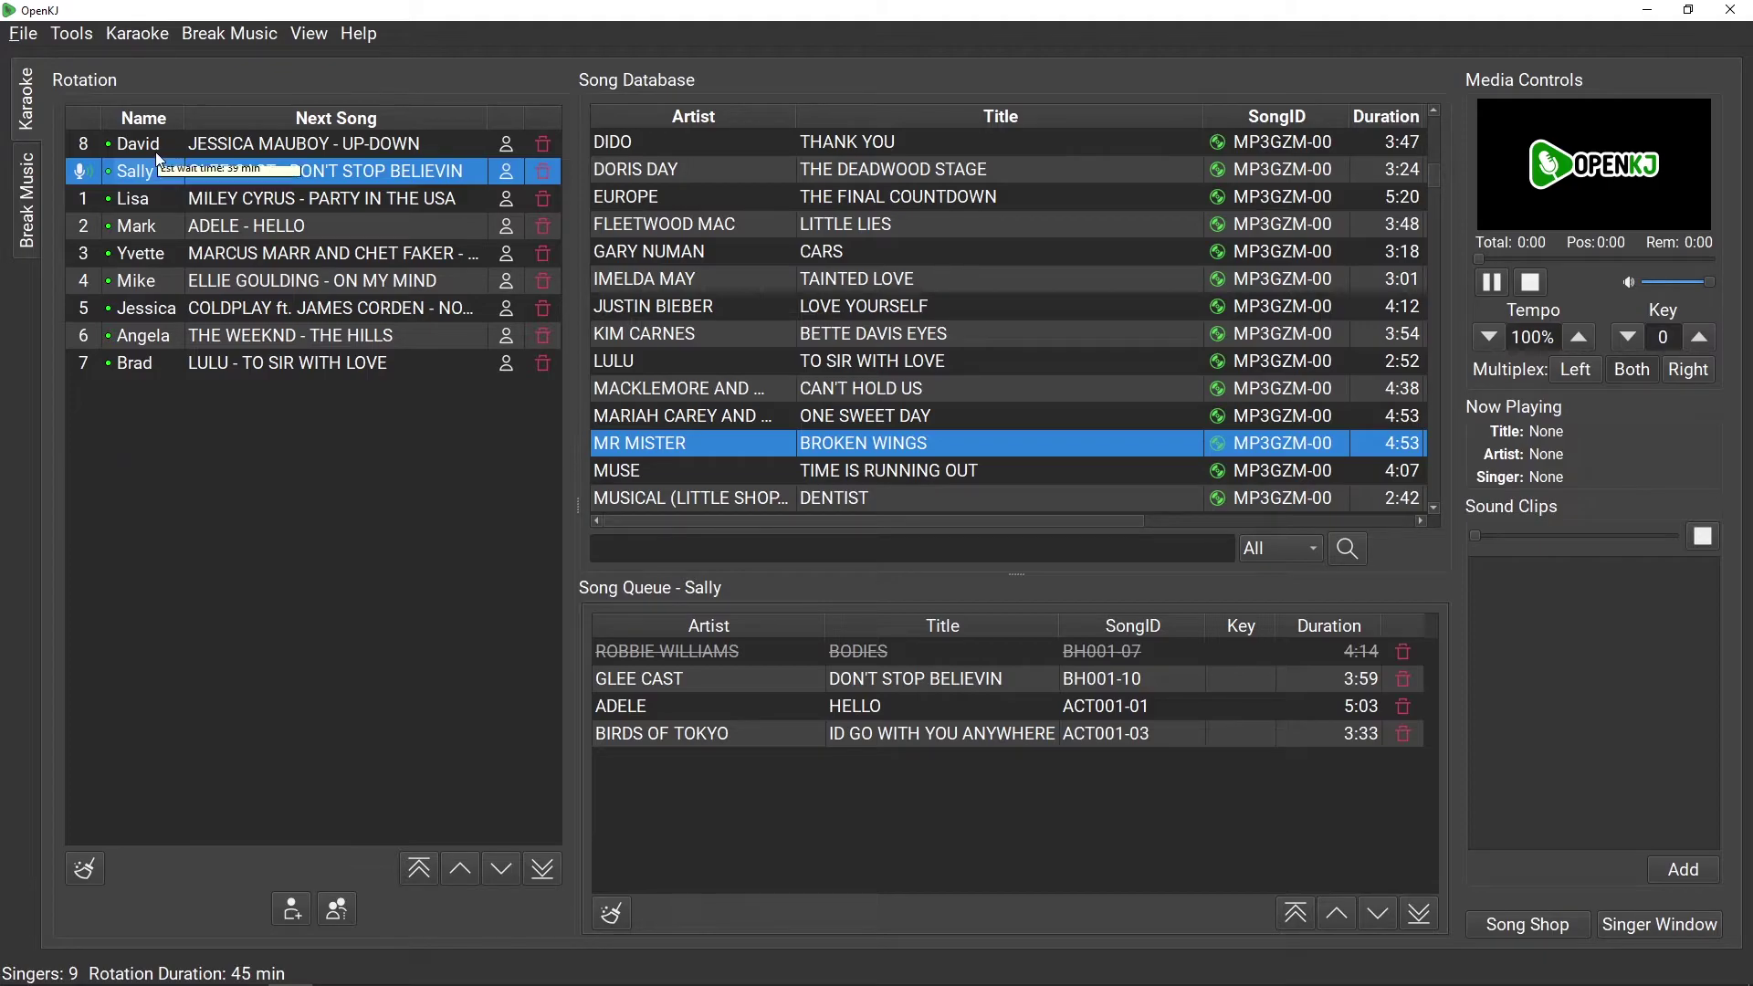
{"action": "mouse_move", "coordinate": [83, 151]}
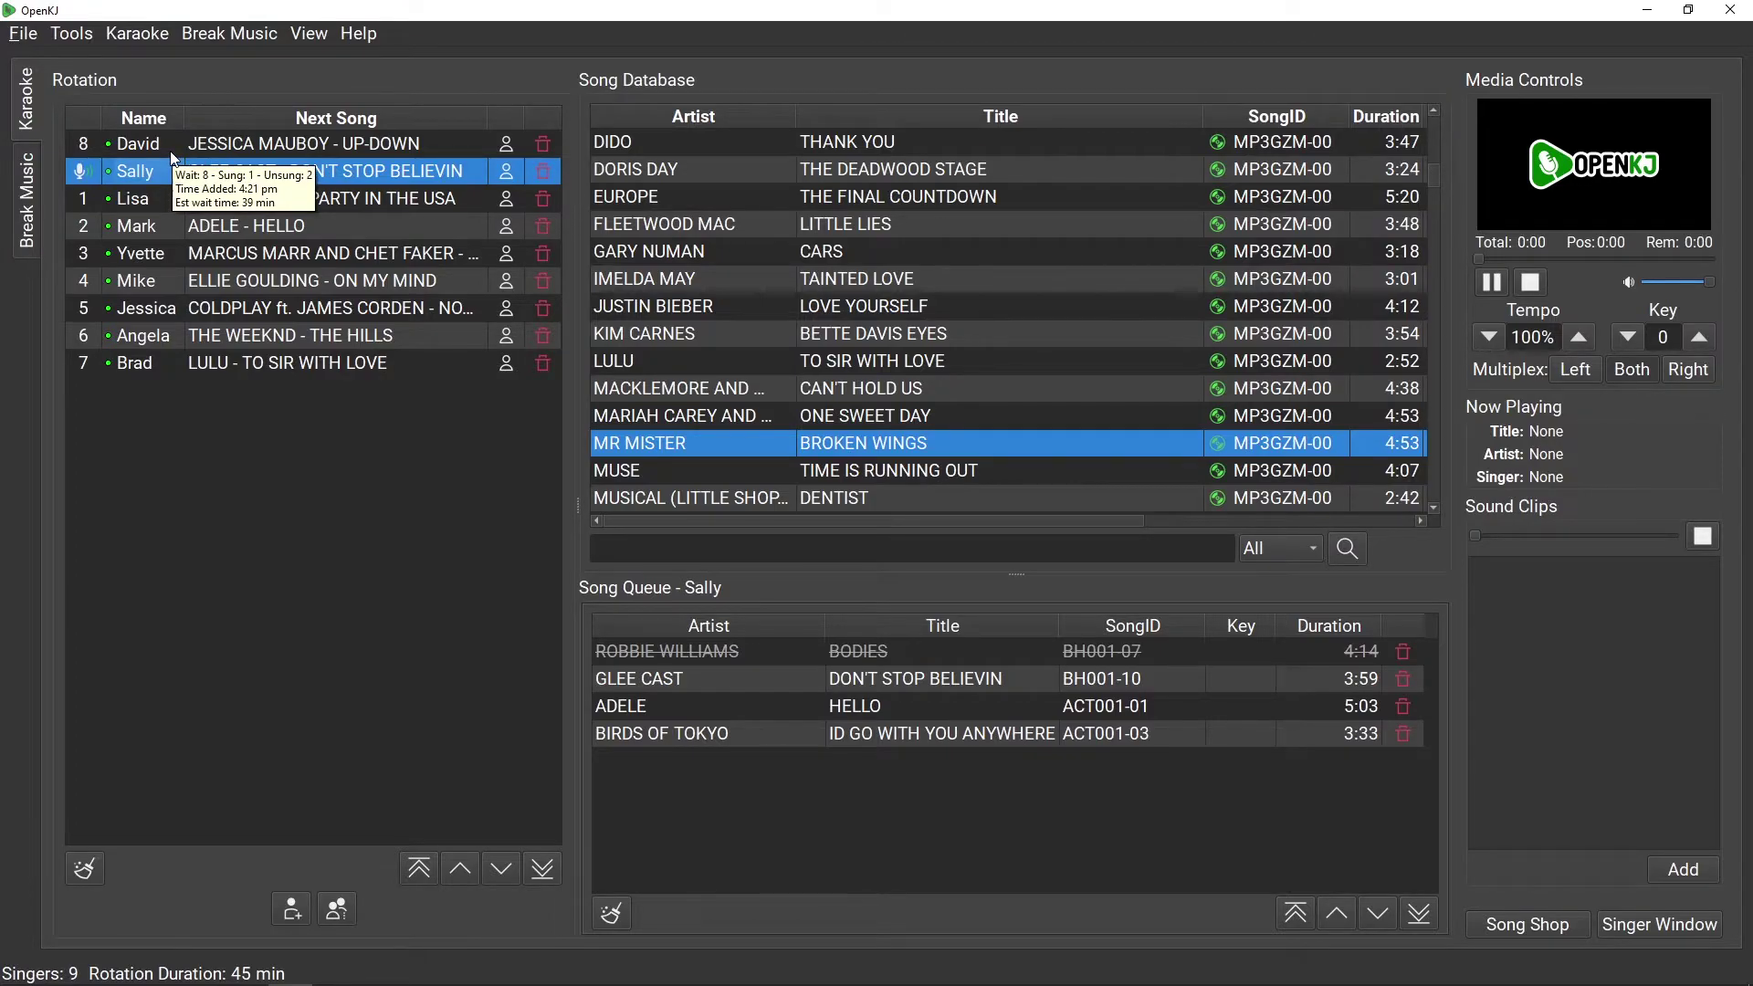
{"action": "left_click", "coordinate": [331, 513]}
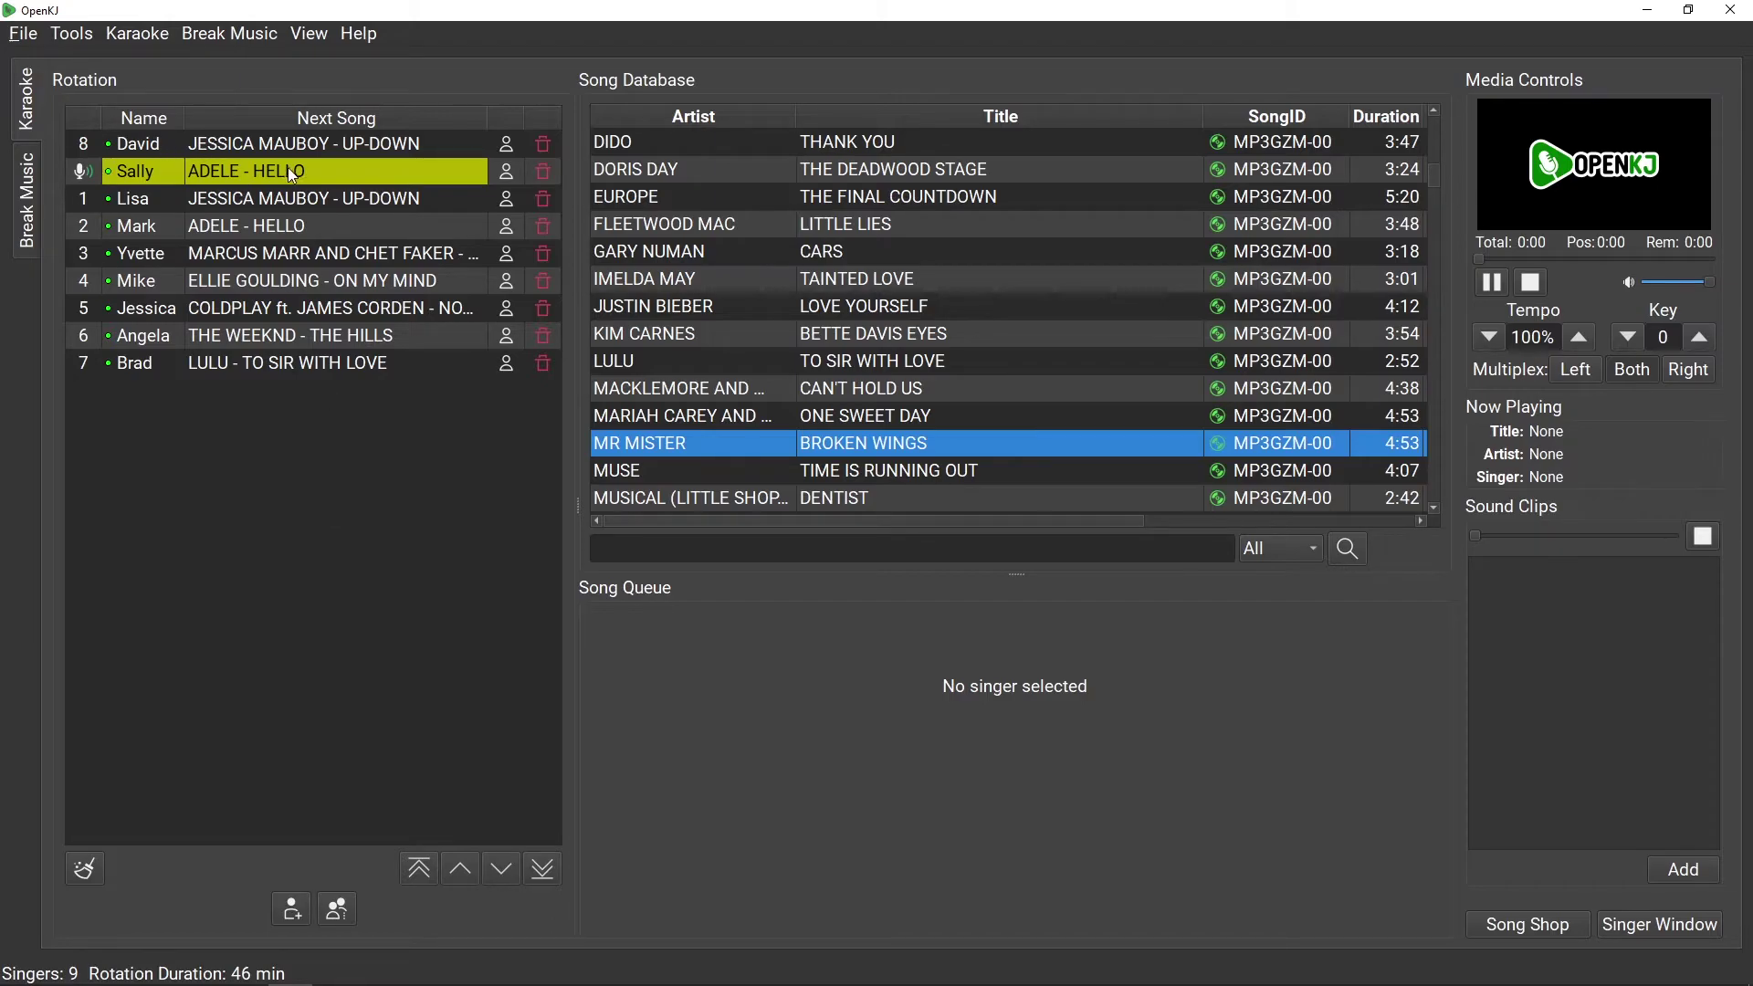
Play UP-DOWN for the third singer and HELLO for the fourth singer, and stop playback
{"action": "double_click", "coordinate": [223, 194]}
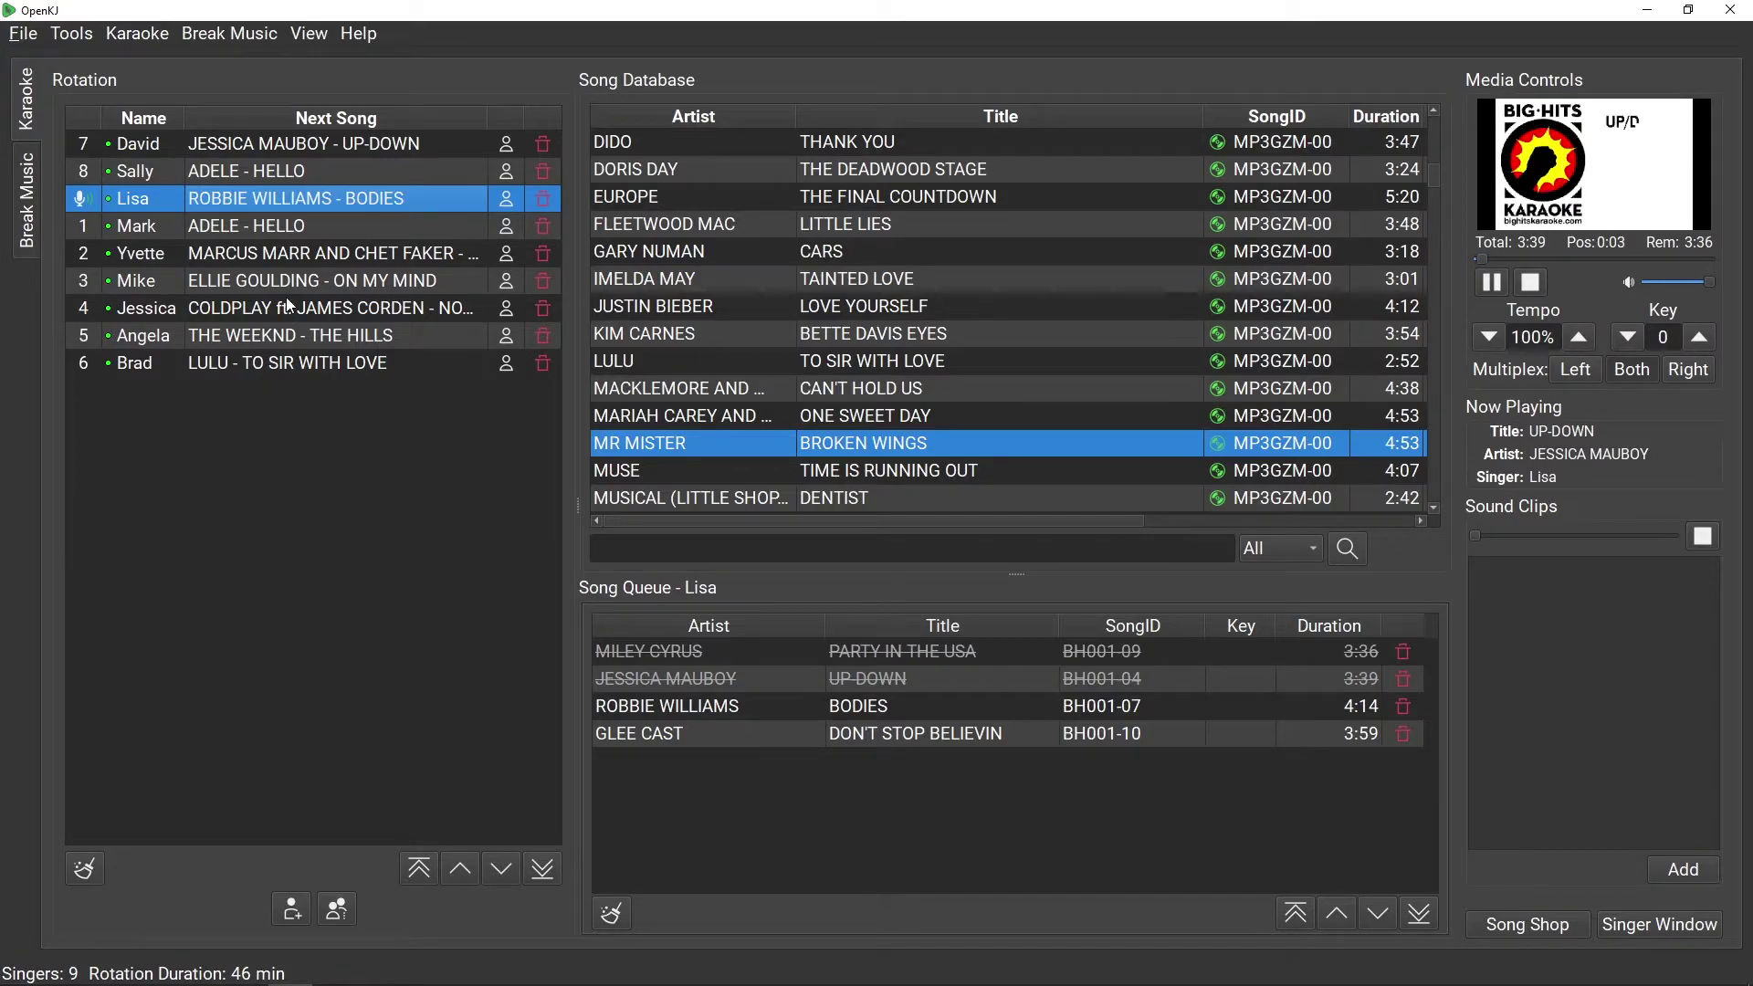
{"action": "left_click", "coordinate": [245, 228]}
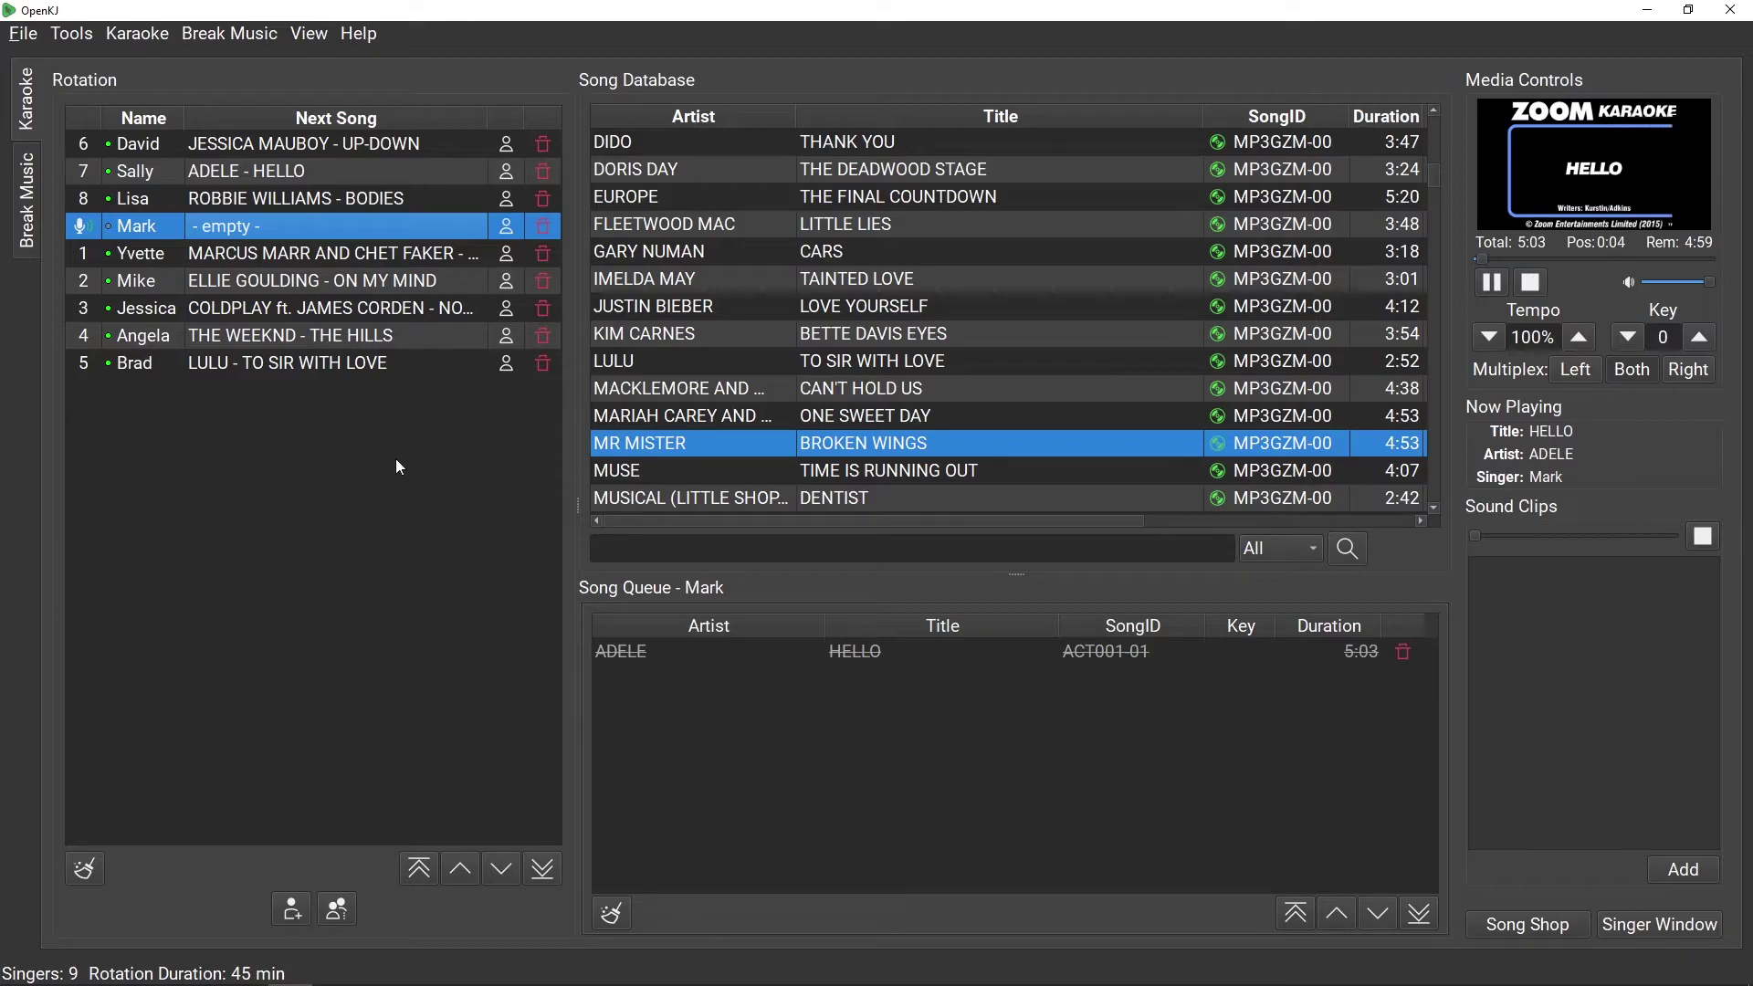
{"action": "key", "text": "Escape"}
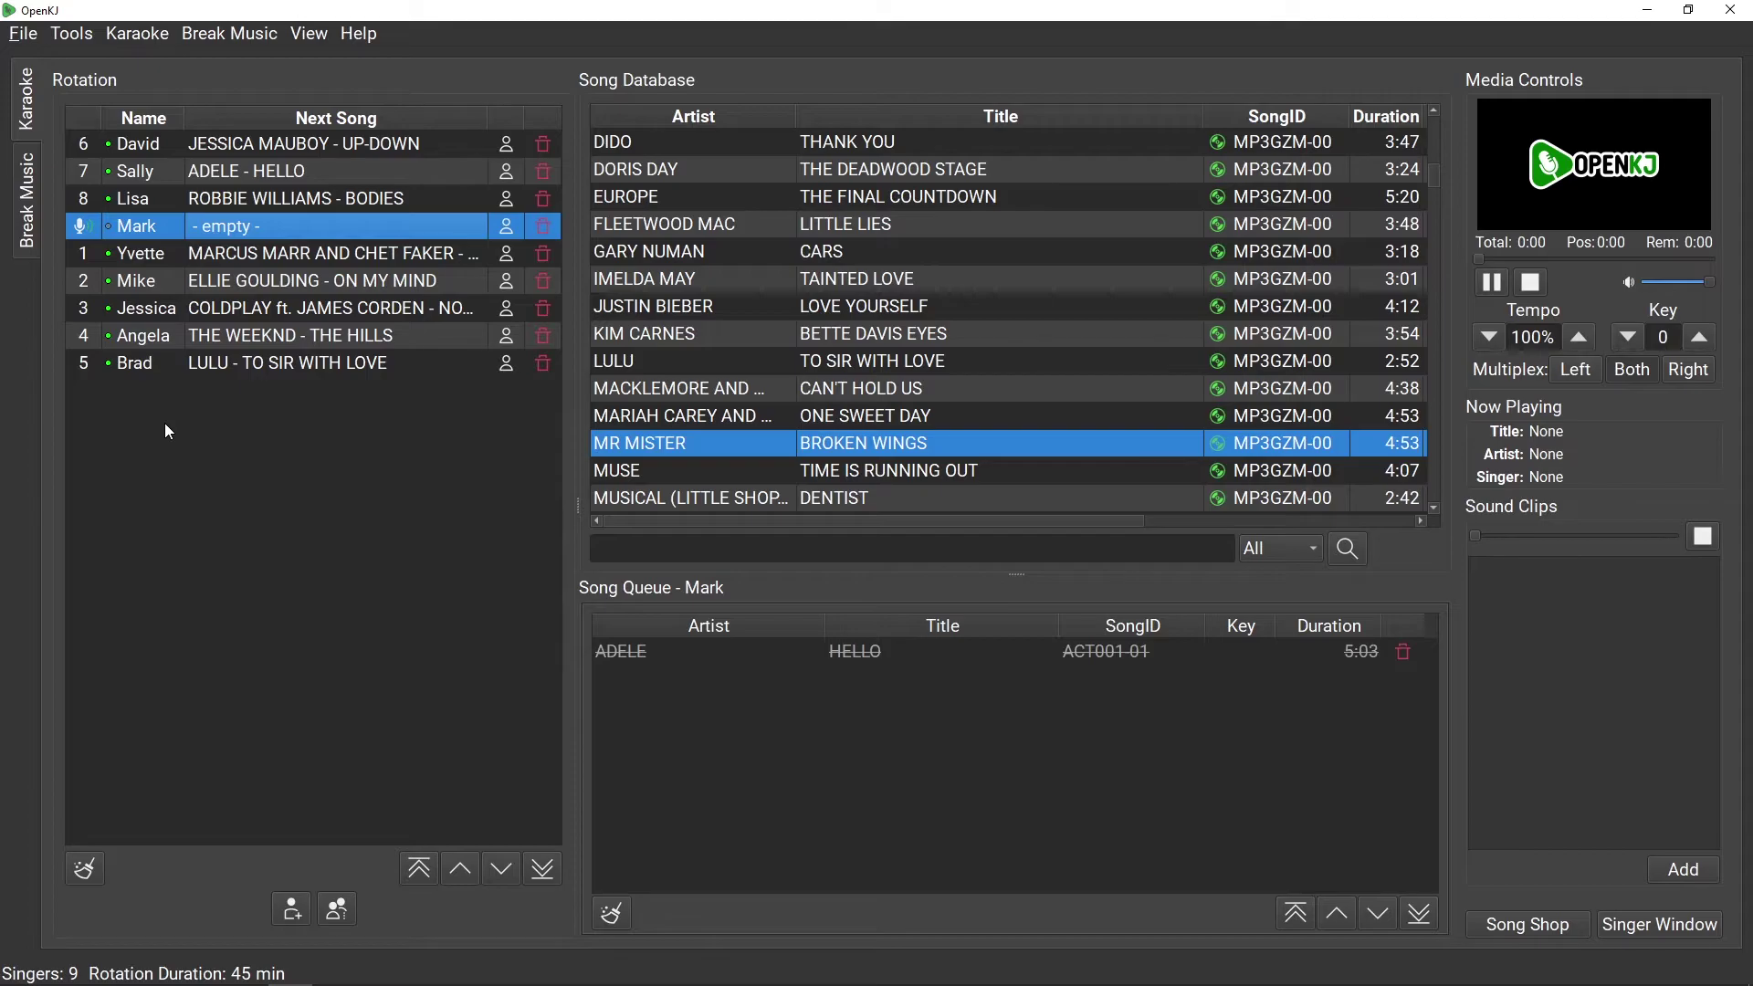
Enable keeping the current/next singer on the top of the rotation list in the rotation settings
{"action": "left_click", "coordinate": [70, 38]}
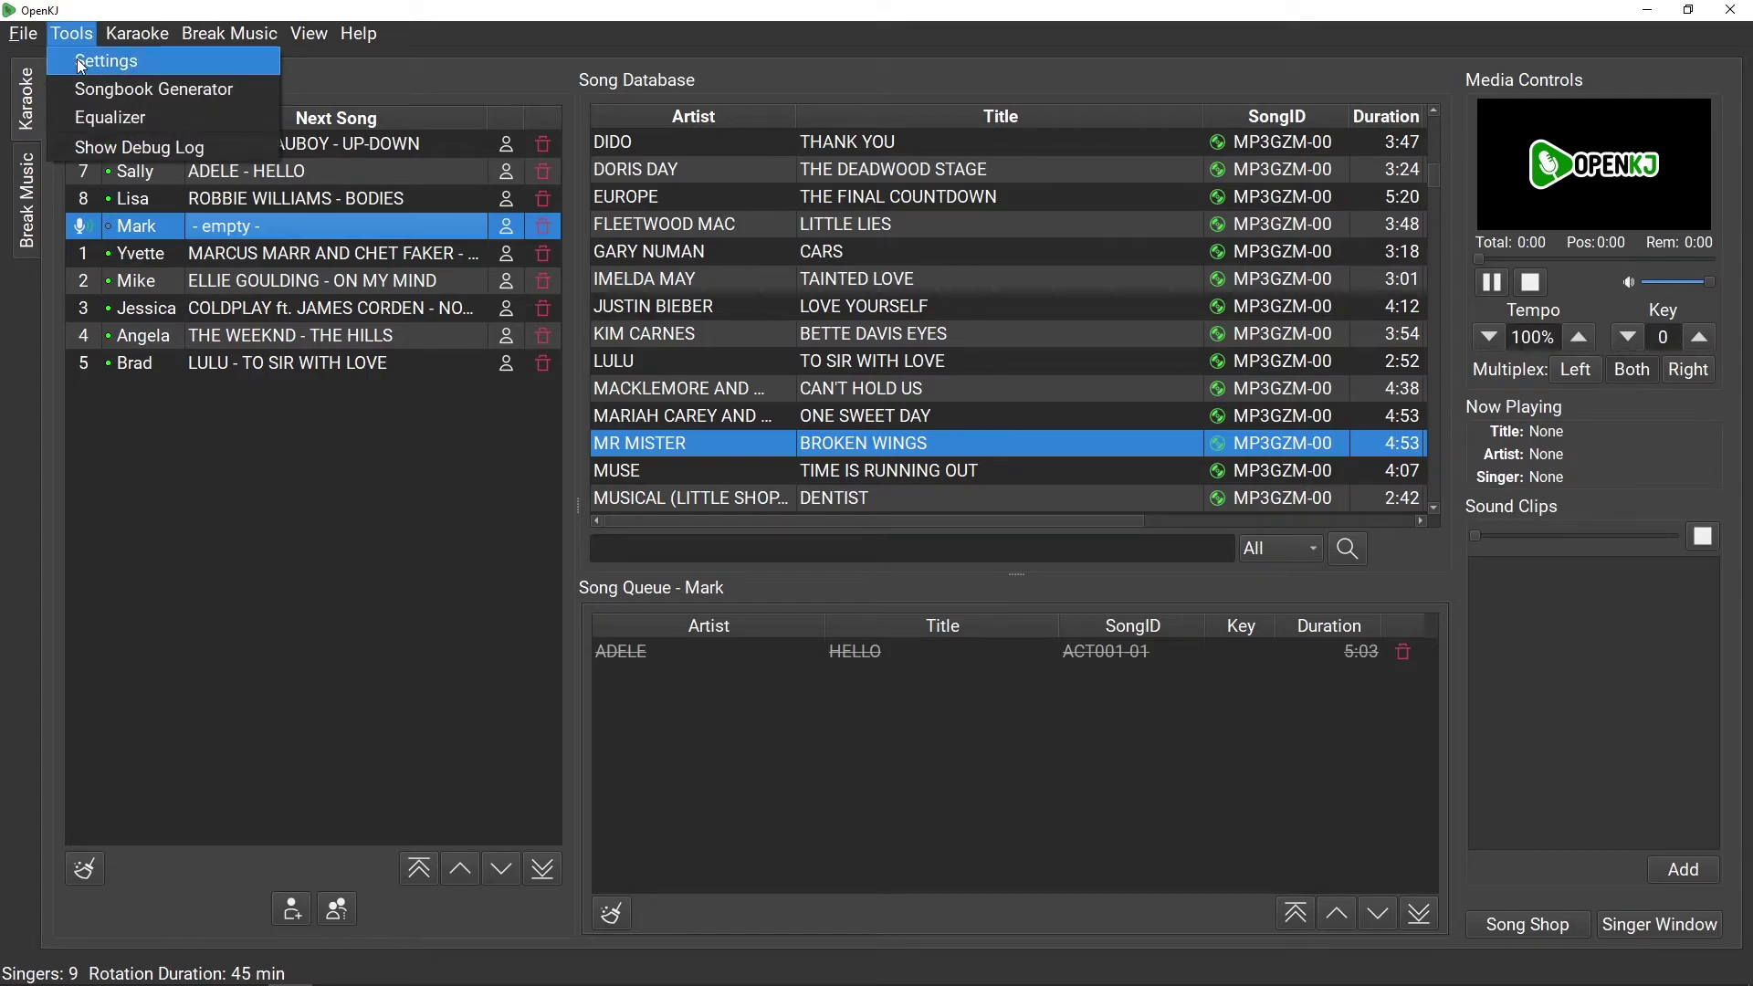
{"action": "left_click", "coordinate": [77, 59]}
{"action": "left_click", "coordinate": [859, 192]}
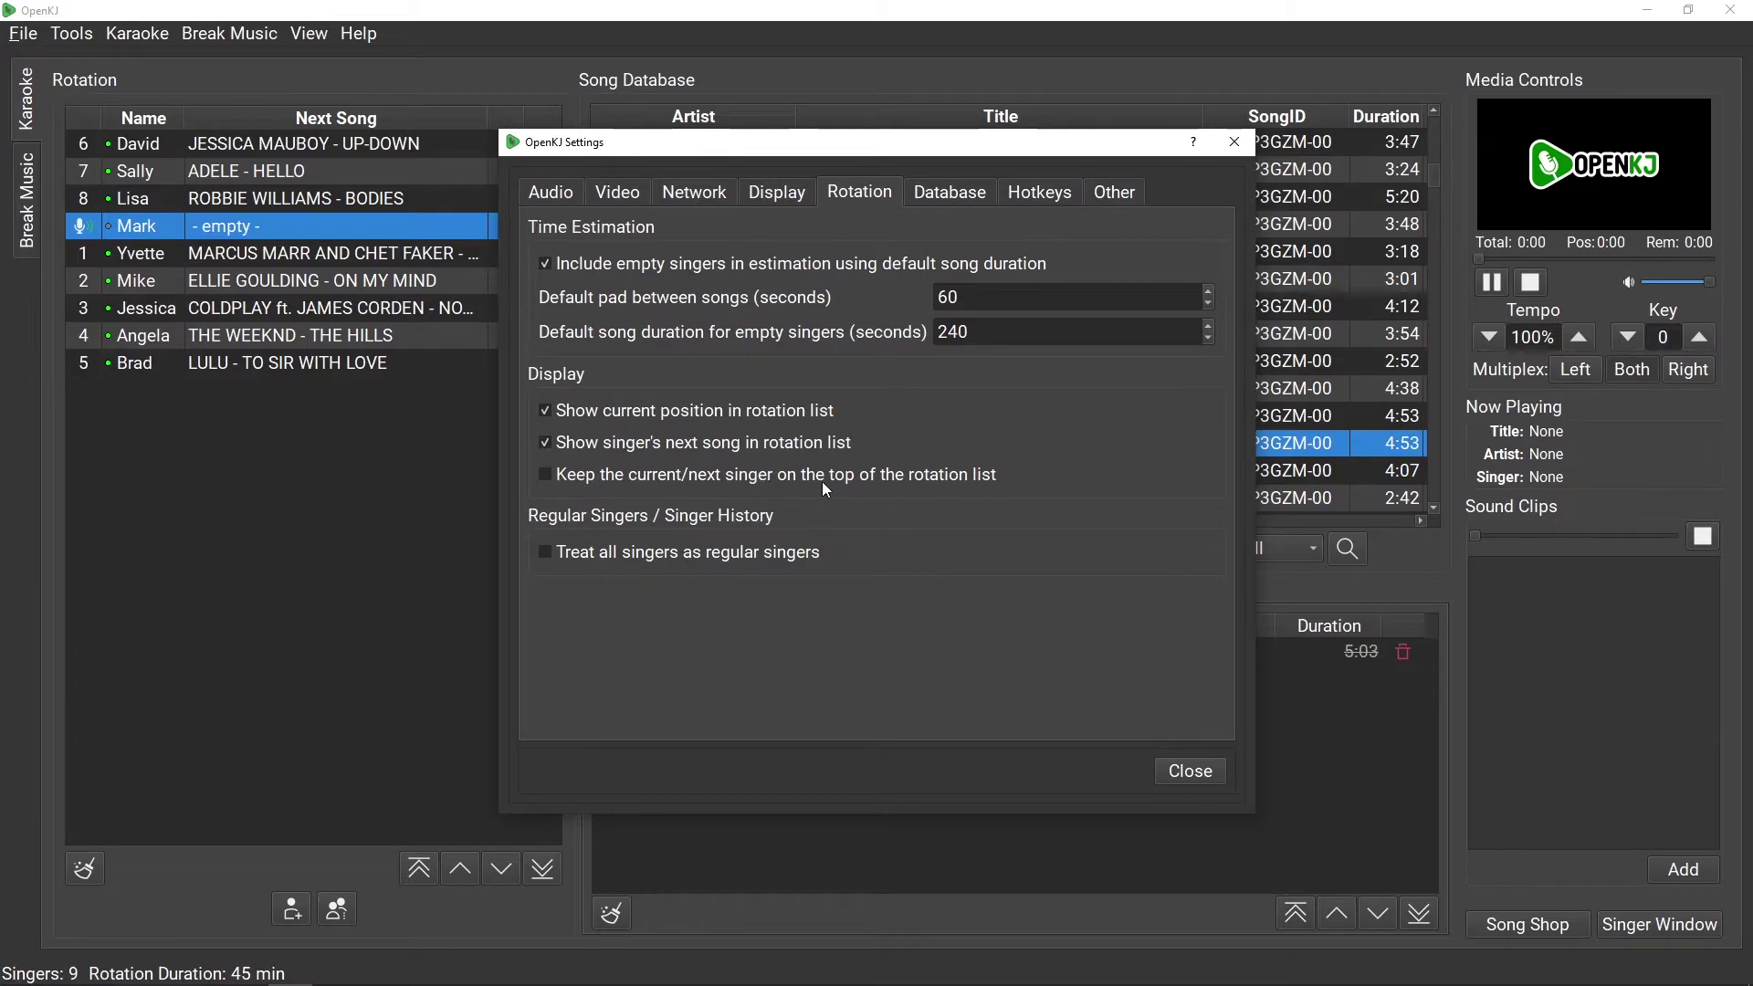
{"action": "left_click", "coordinate": [1207, 774]}
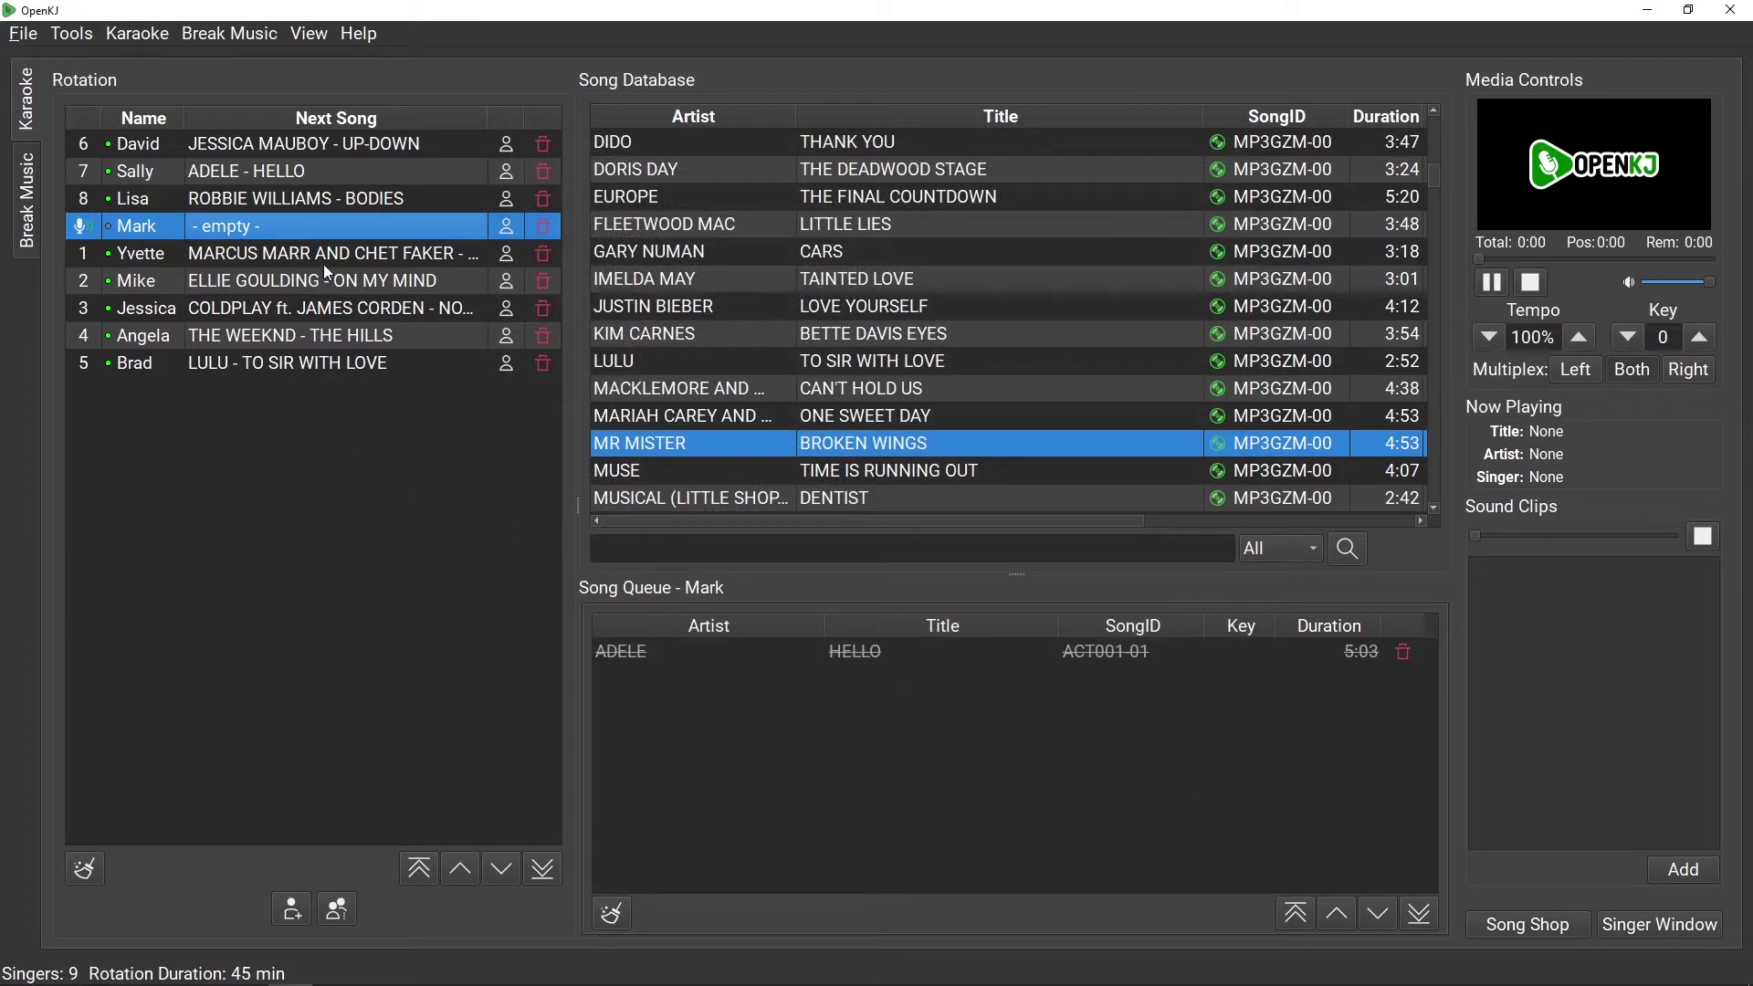
Play UP-DOWN for the first listed singer, followed by HELLO for the singer next in line
{"action": "double_click", "coordinate": [206, 140]}
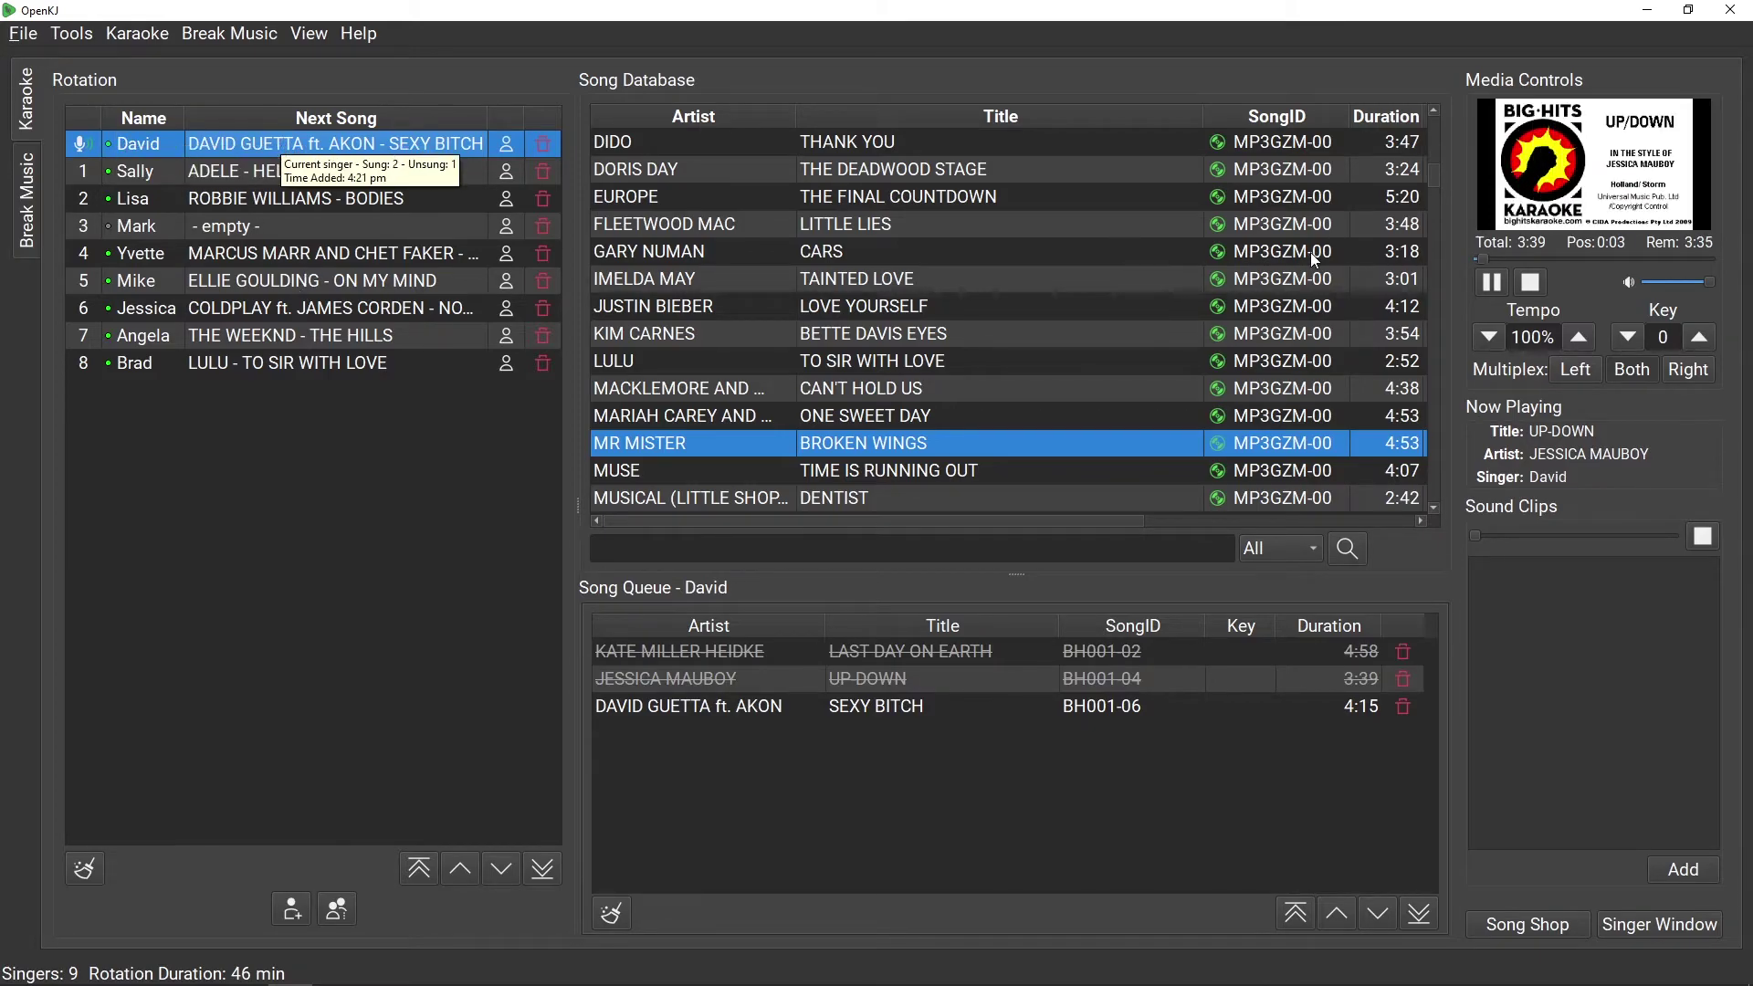
{"action": "left_click", "coordinate": [206, 170]}
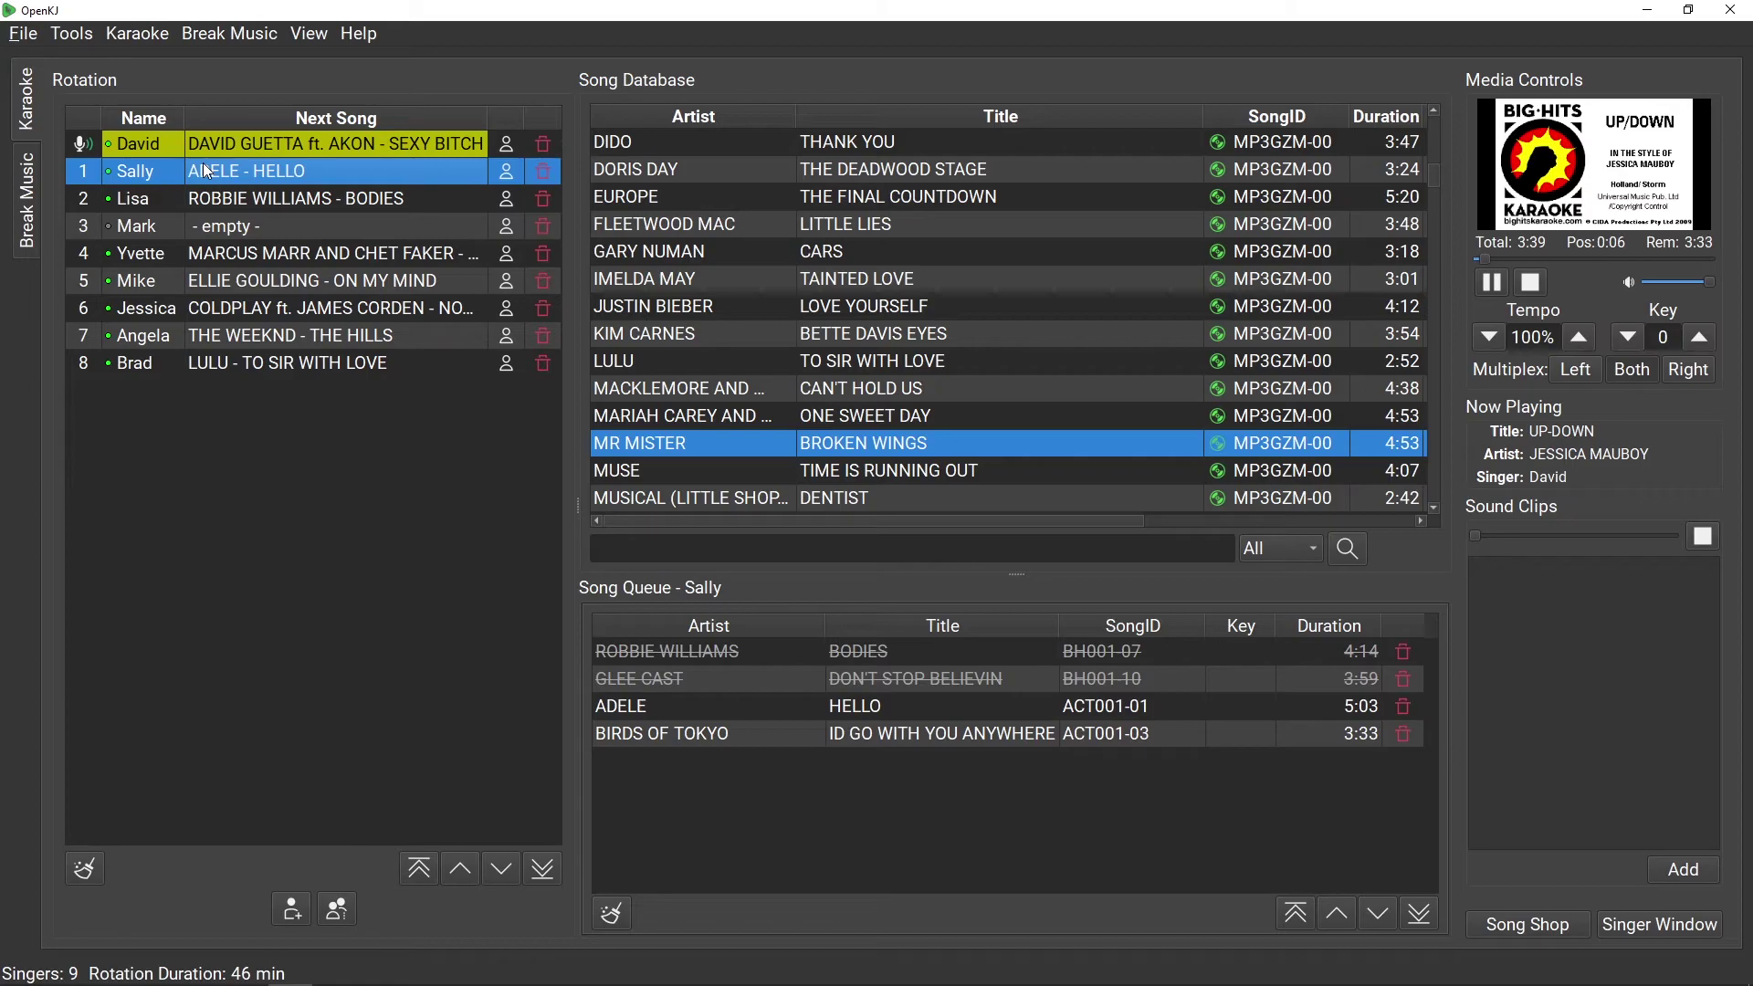
{"action": "double_click", "coordinate": [201, 165]}
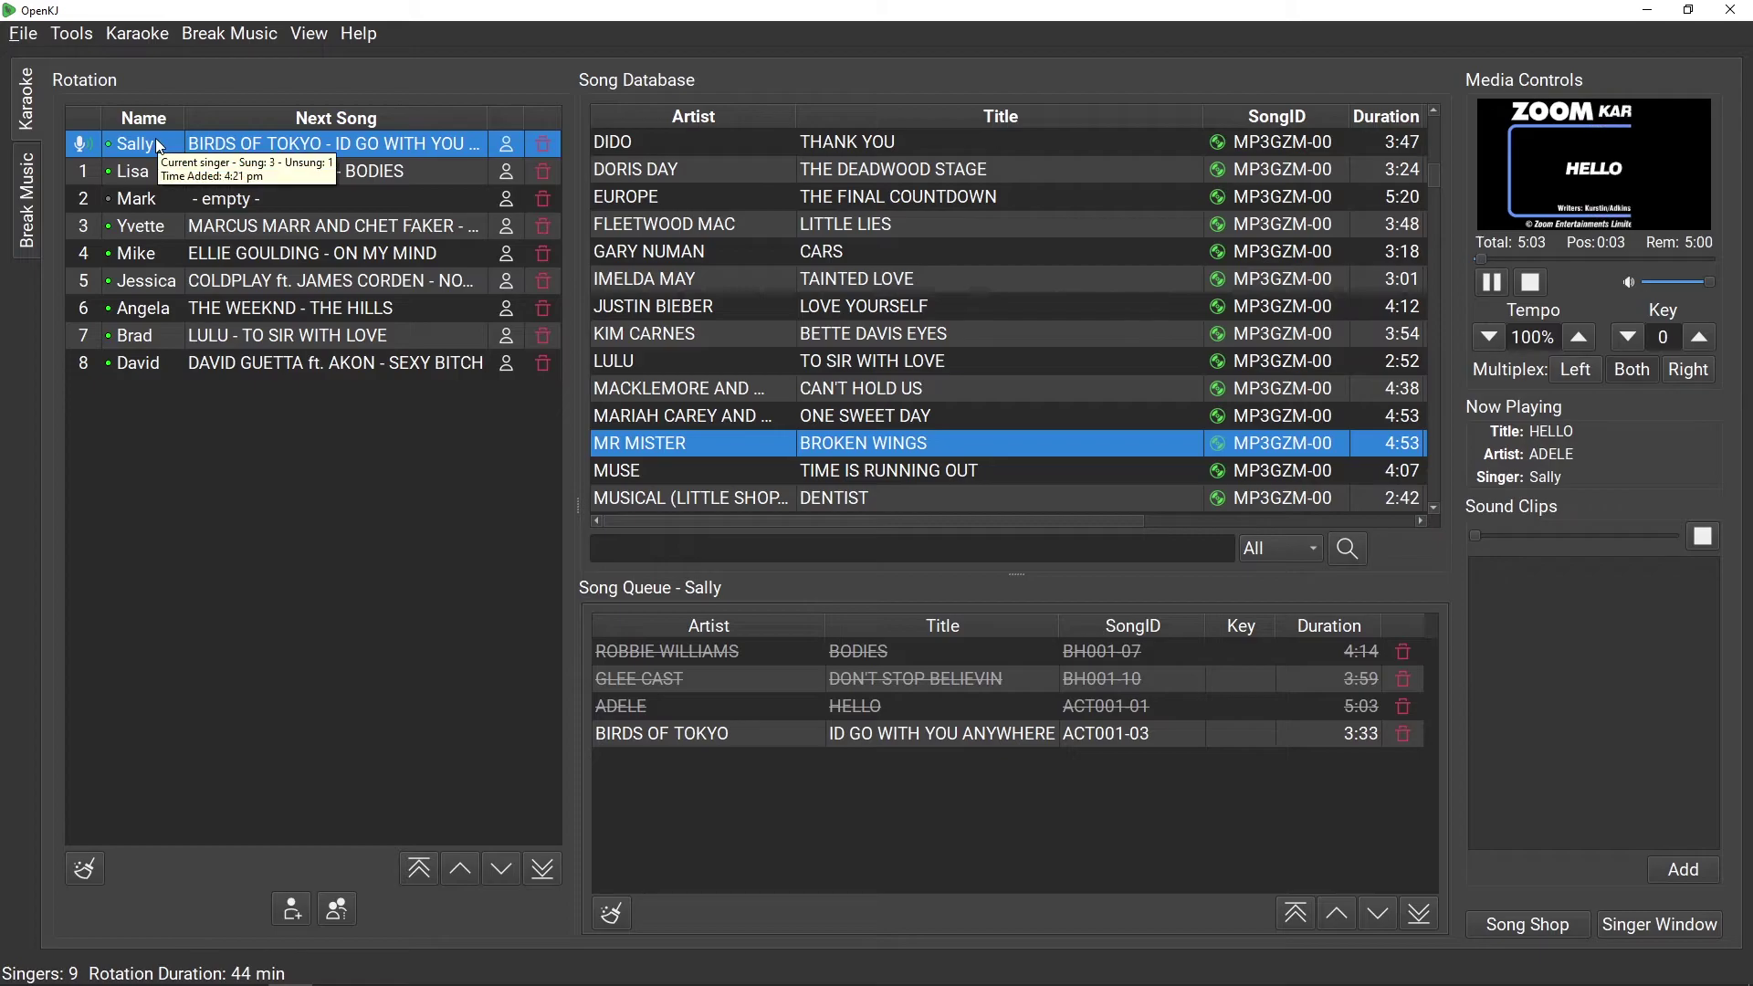
Play BODIES for the singer next in line, then THE TROUBLE WITH US for the second waiting singer, and stop playback
{"action": "left_click", "coordinate": [229, 174]}
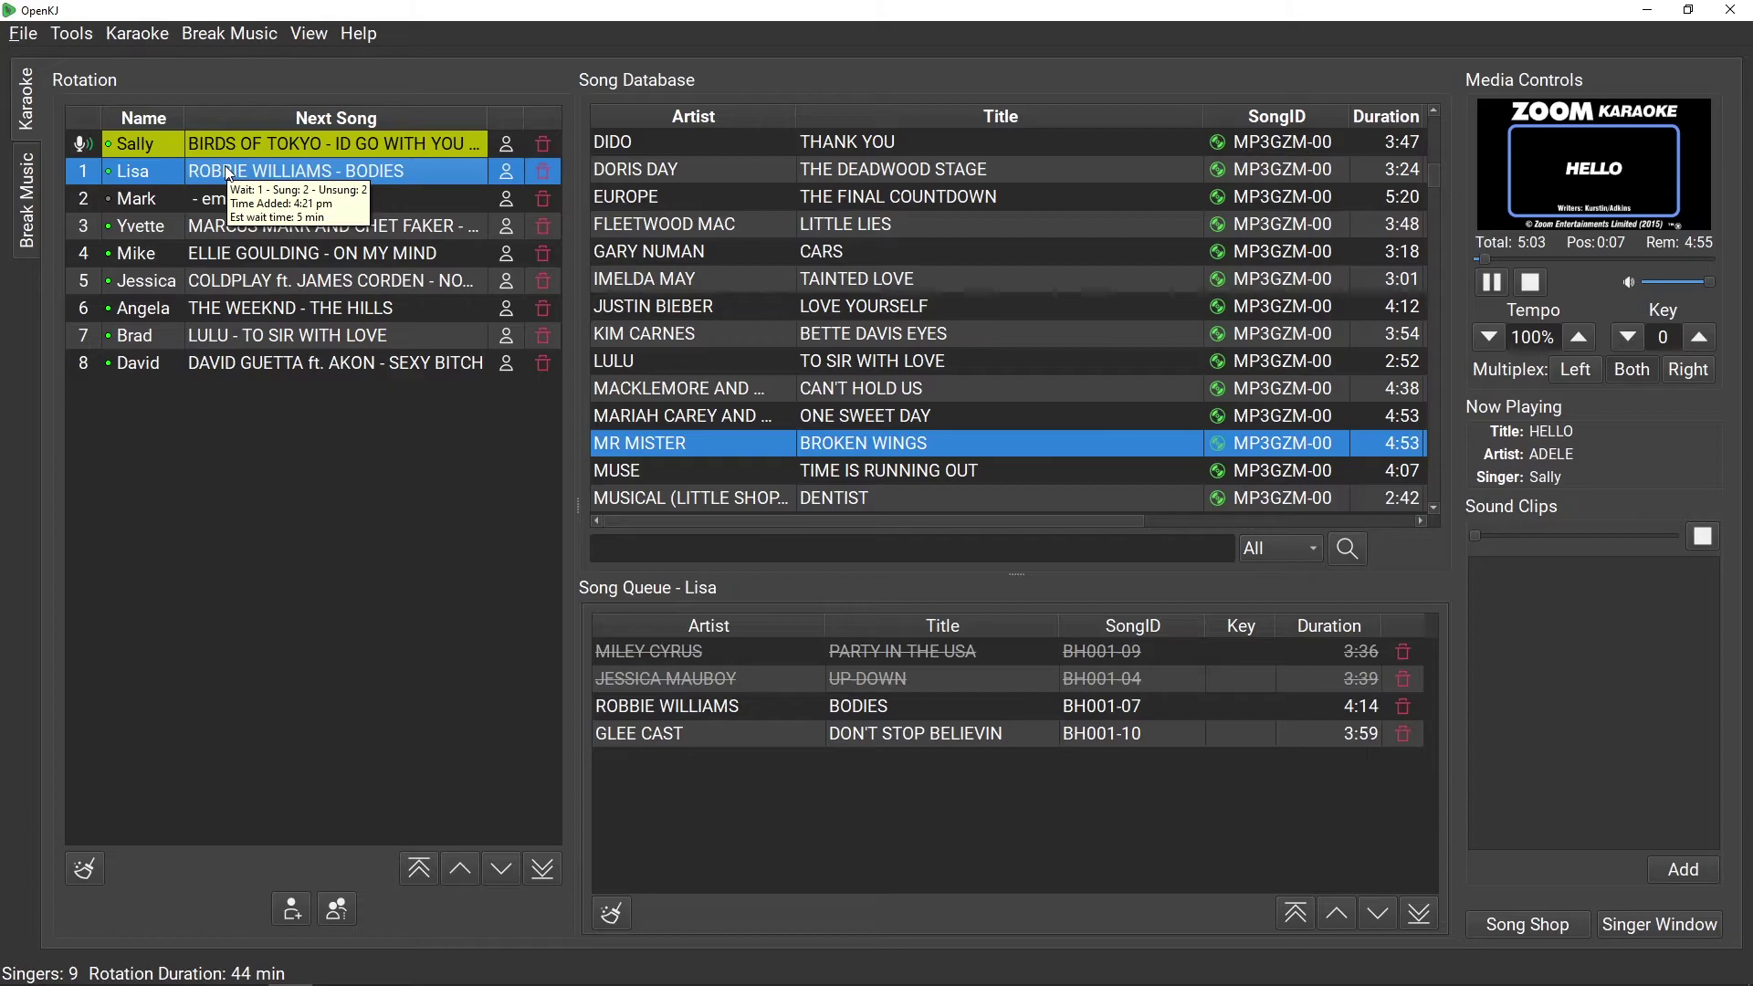
{"action": "double_click", "coordinate": [229, 174]}
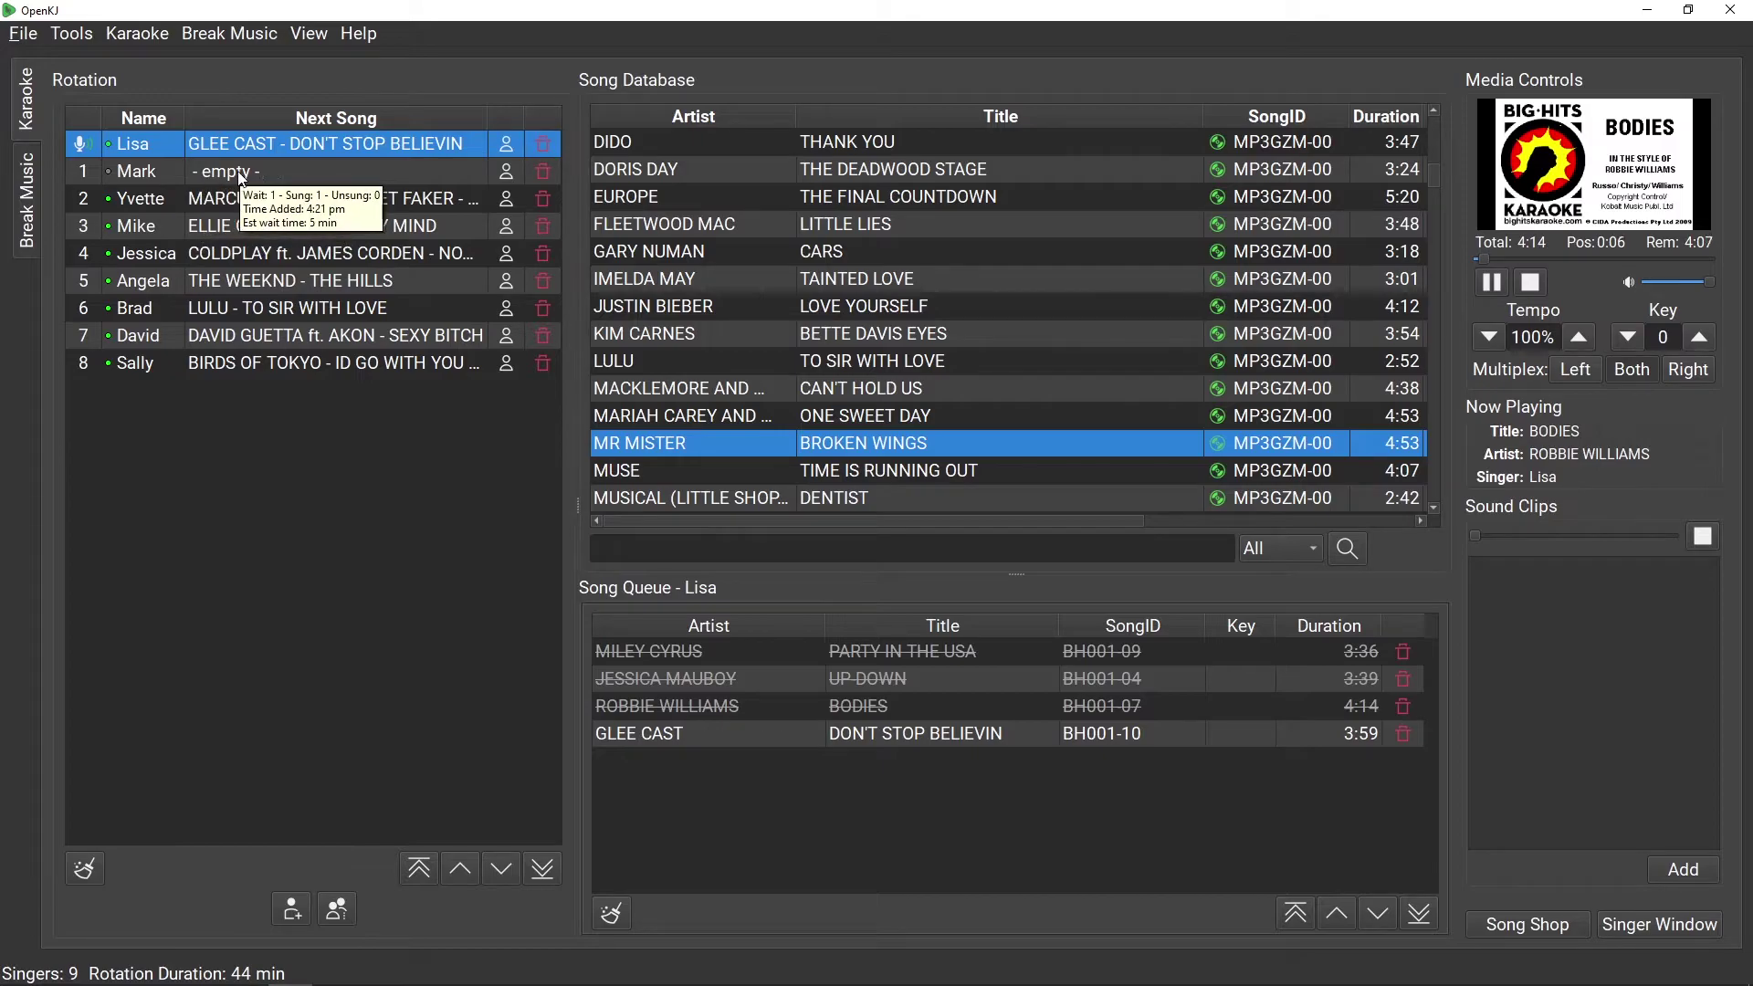
{"action": "left_click", "coordinate": [232, 200]}
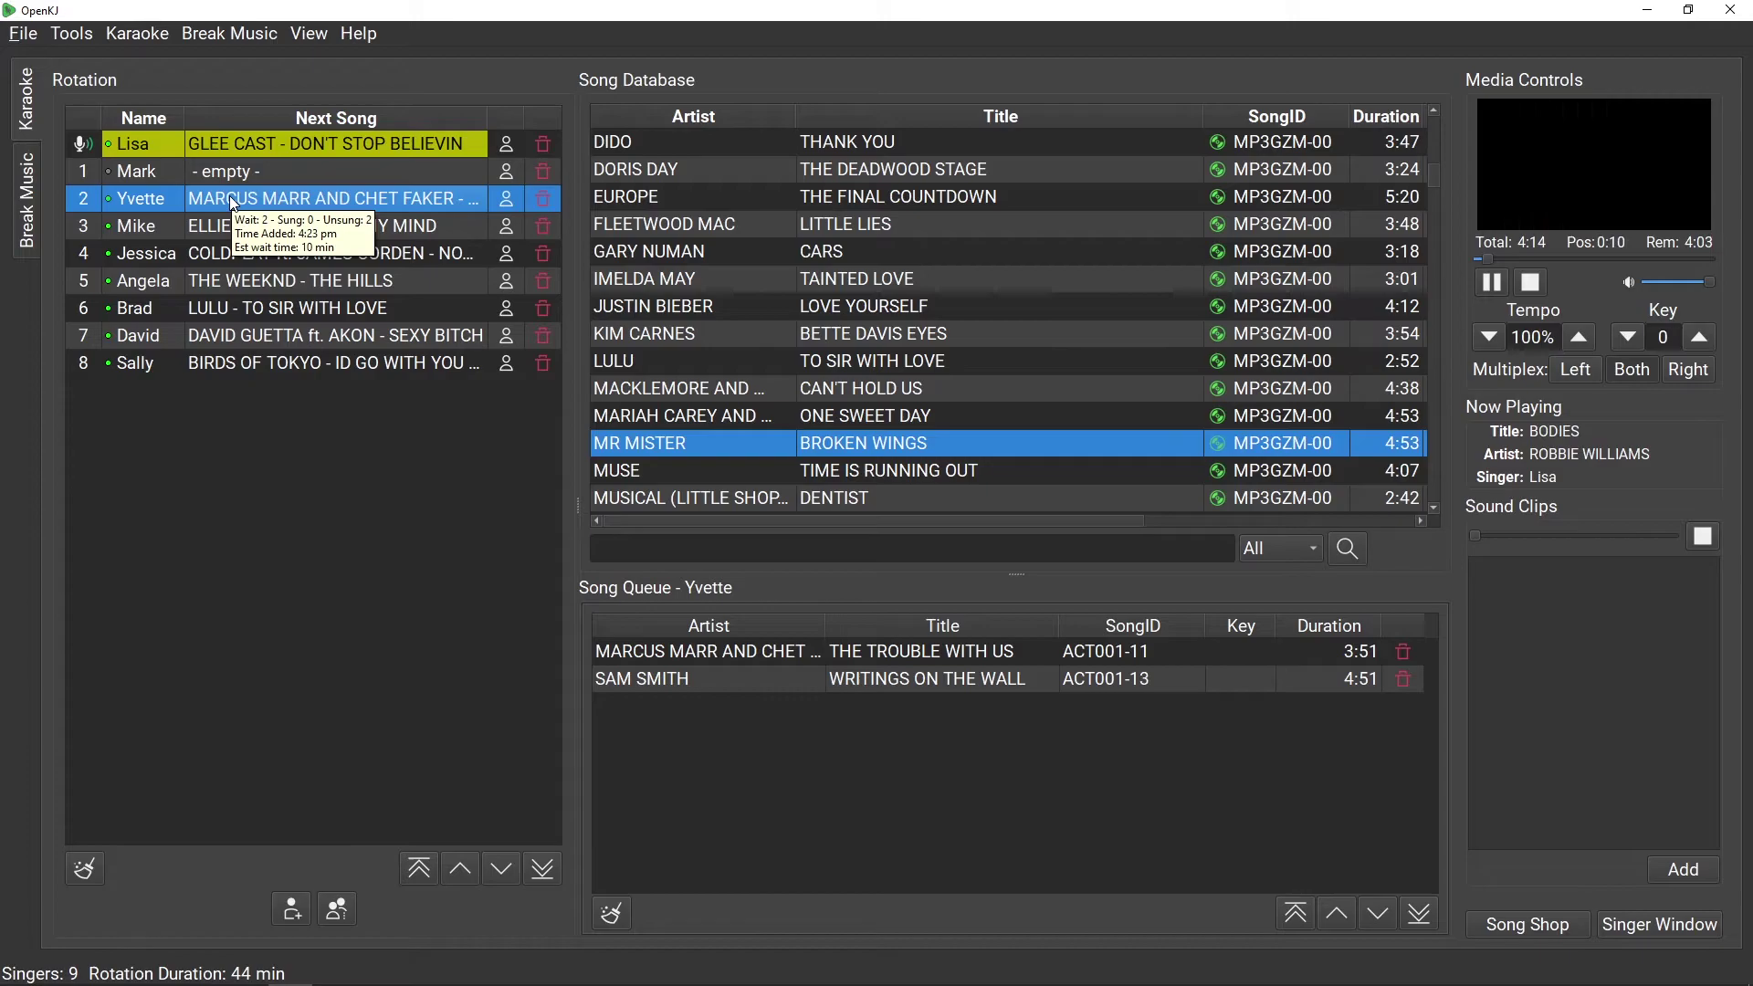
{"action": "double_click", "coordinate": [232, 200]}
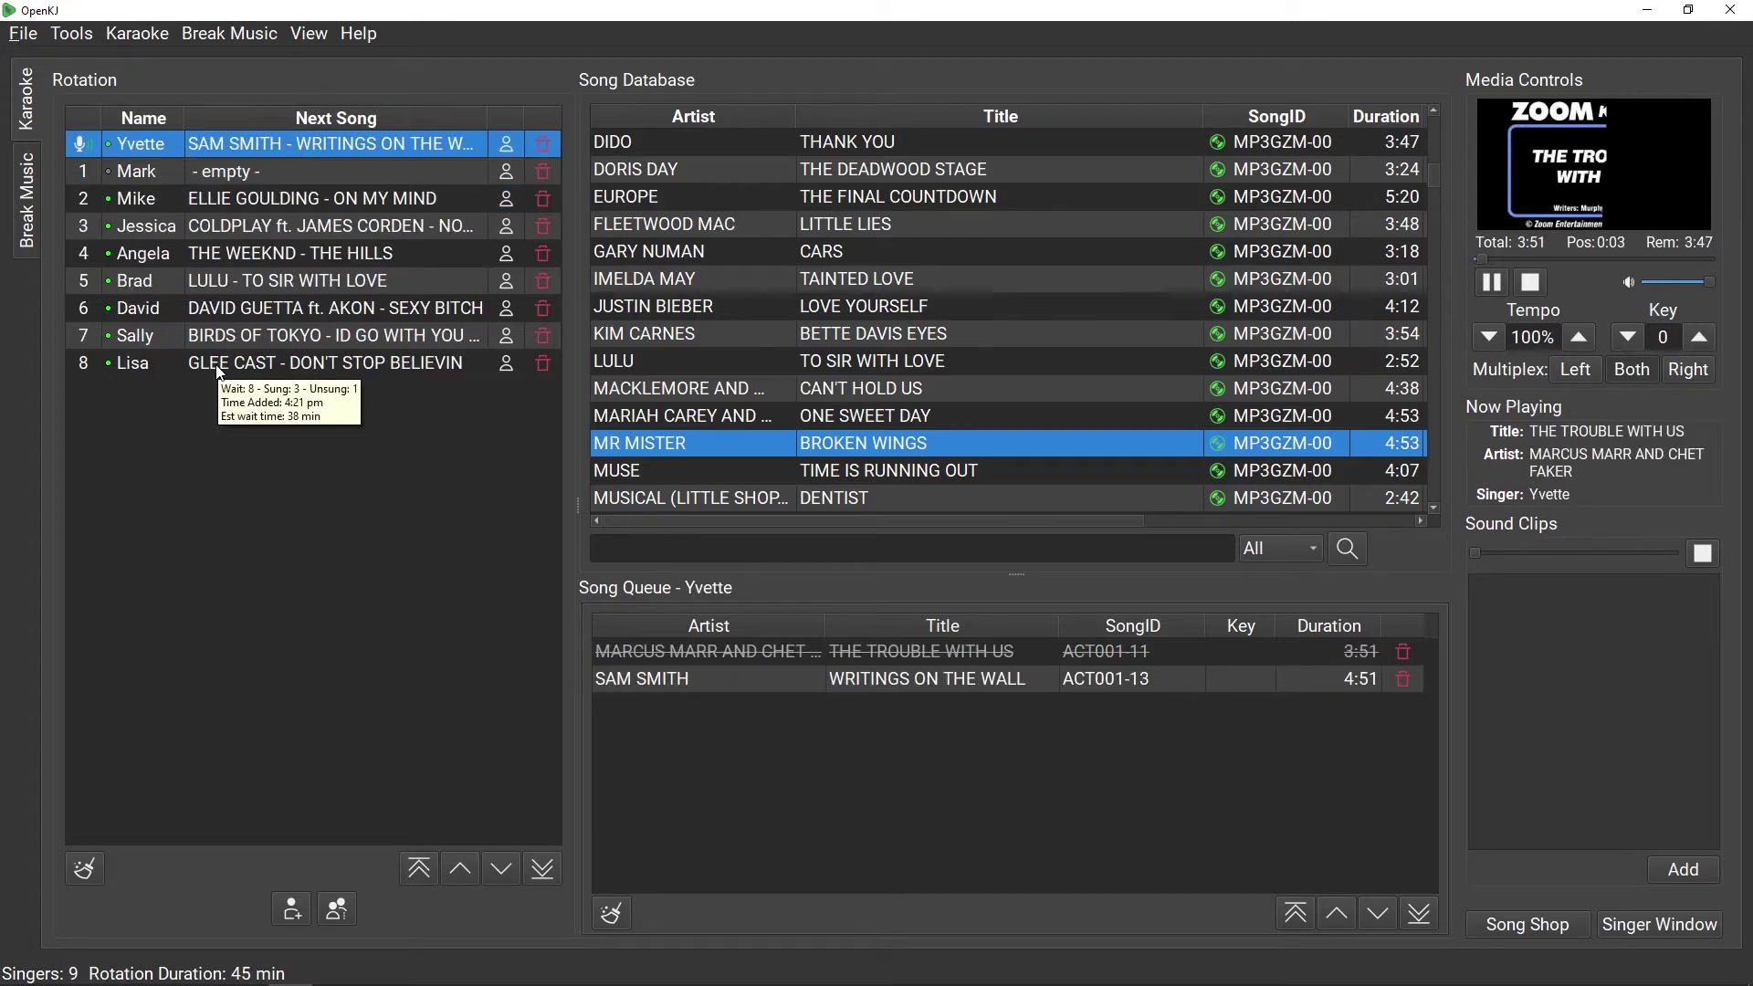
{"action": "key", "text": "Escape"}
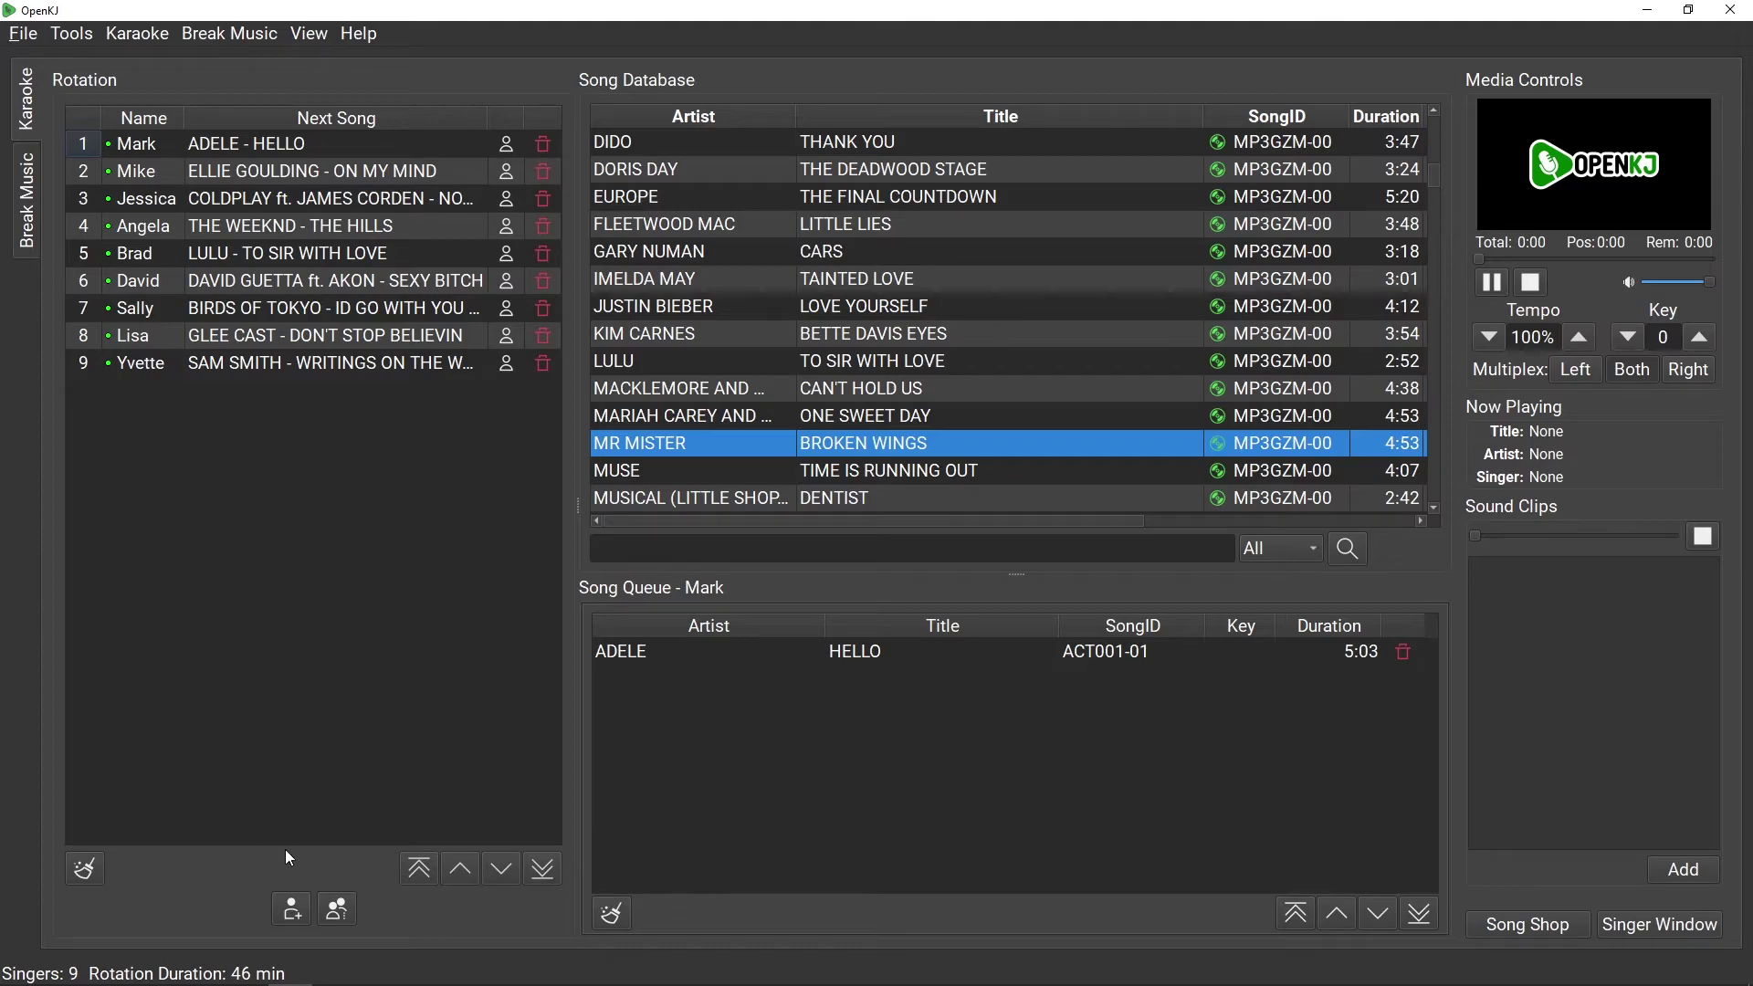
Add a placeholder singer named "## Rotation Change ##" at the Bottom position of the rotation, and clear the singer selection
{"action": "left_click", "coordinate": [291, 909]}
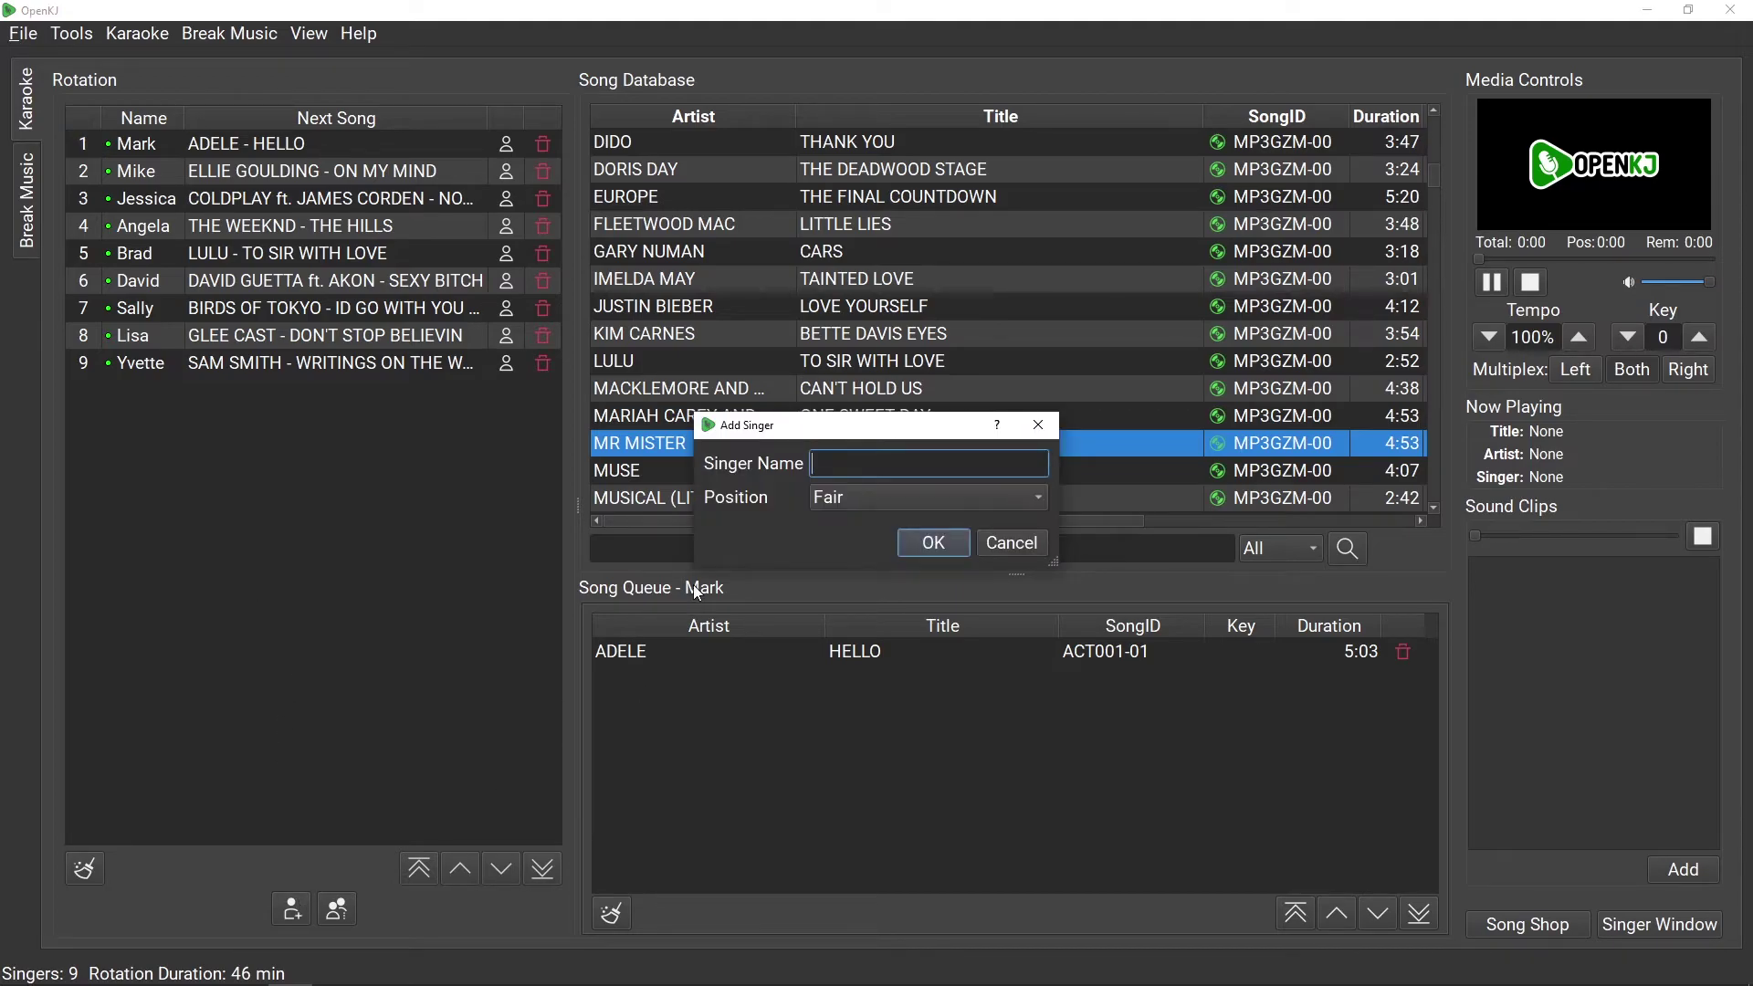
{"action": "type", "text": "## Rotation Change ##"}
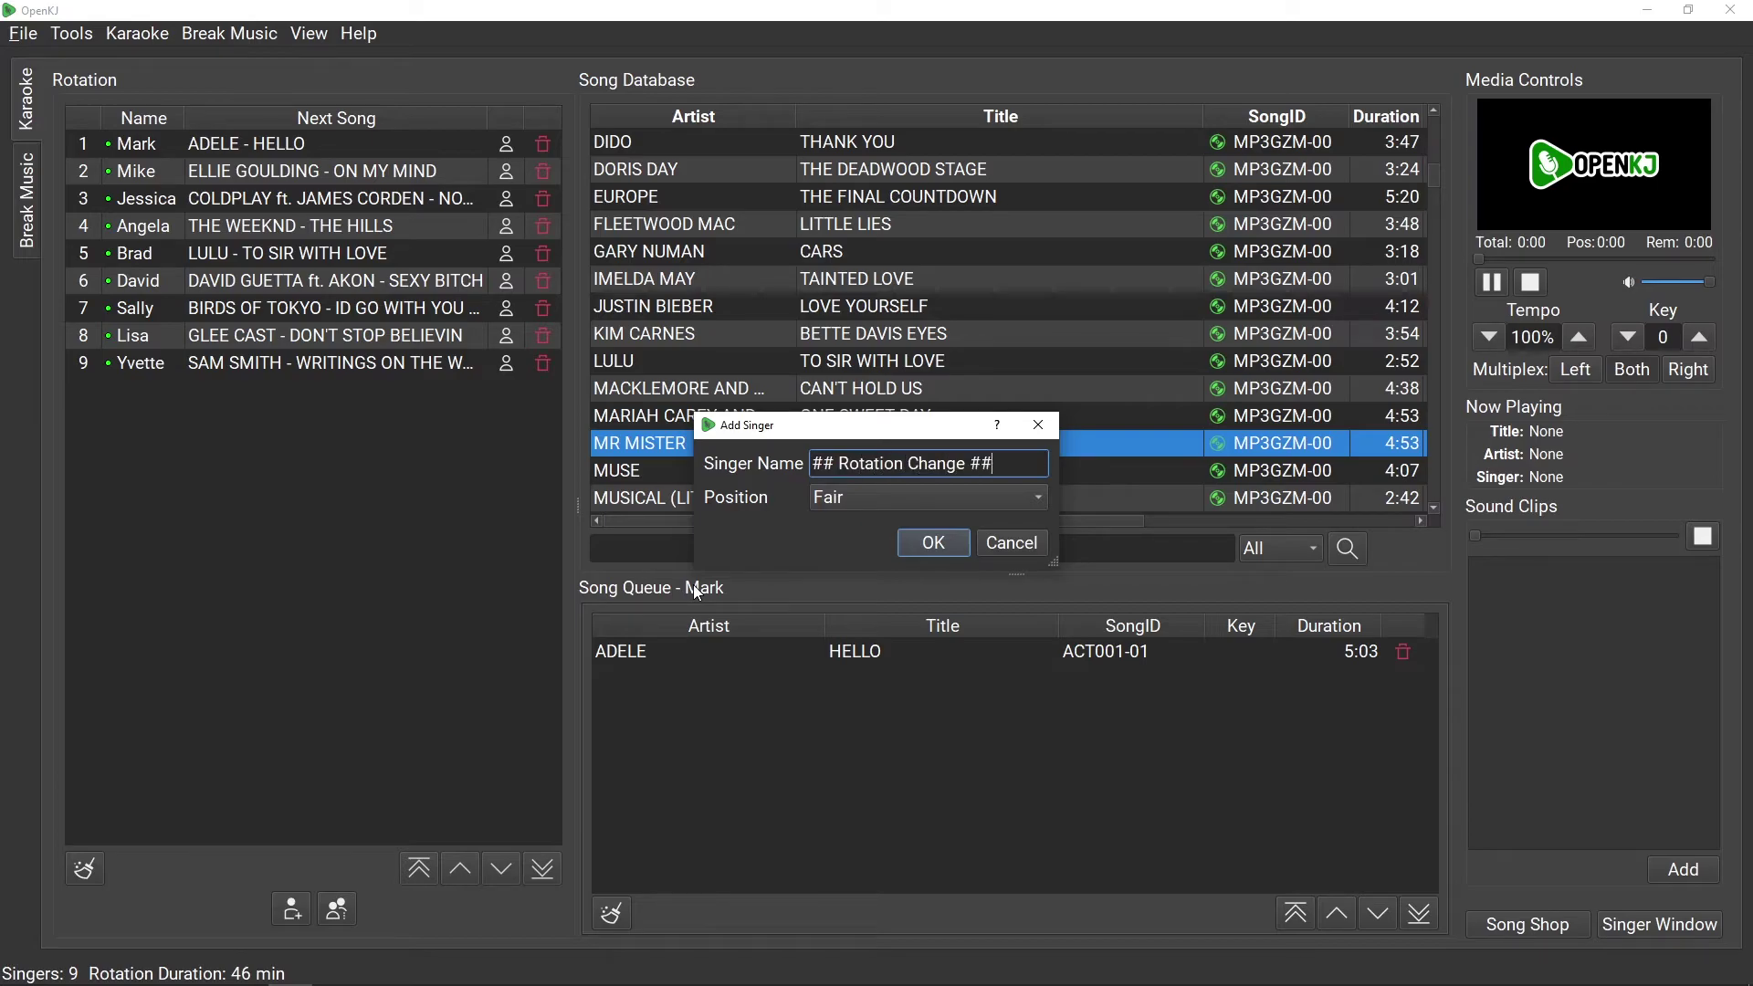
{"action": "left_click", "coordinate": [948, 497]}
{"action": "left_click", "coordinate": [891, 527]}
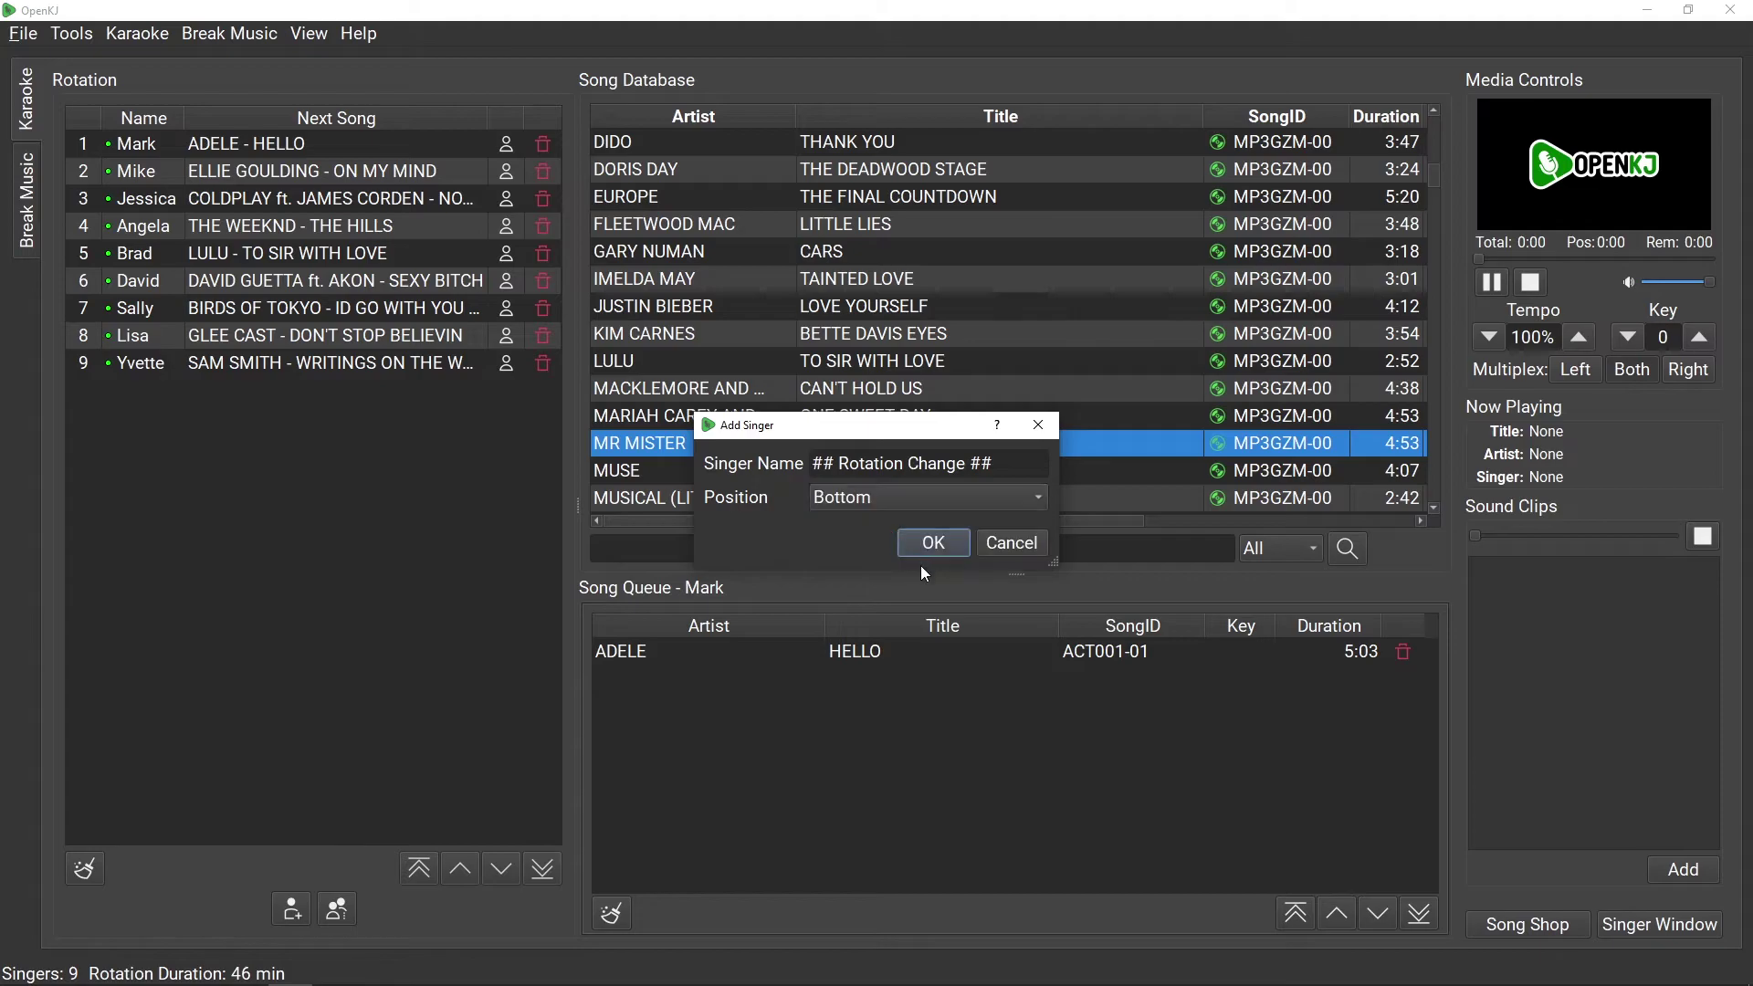
{"action": "left_click", "coordinate": [926, 544]}
{"action": "left_click", "coordinate": [321, 581]}
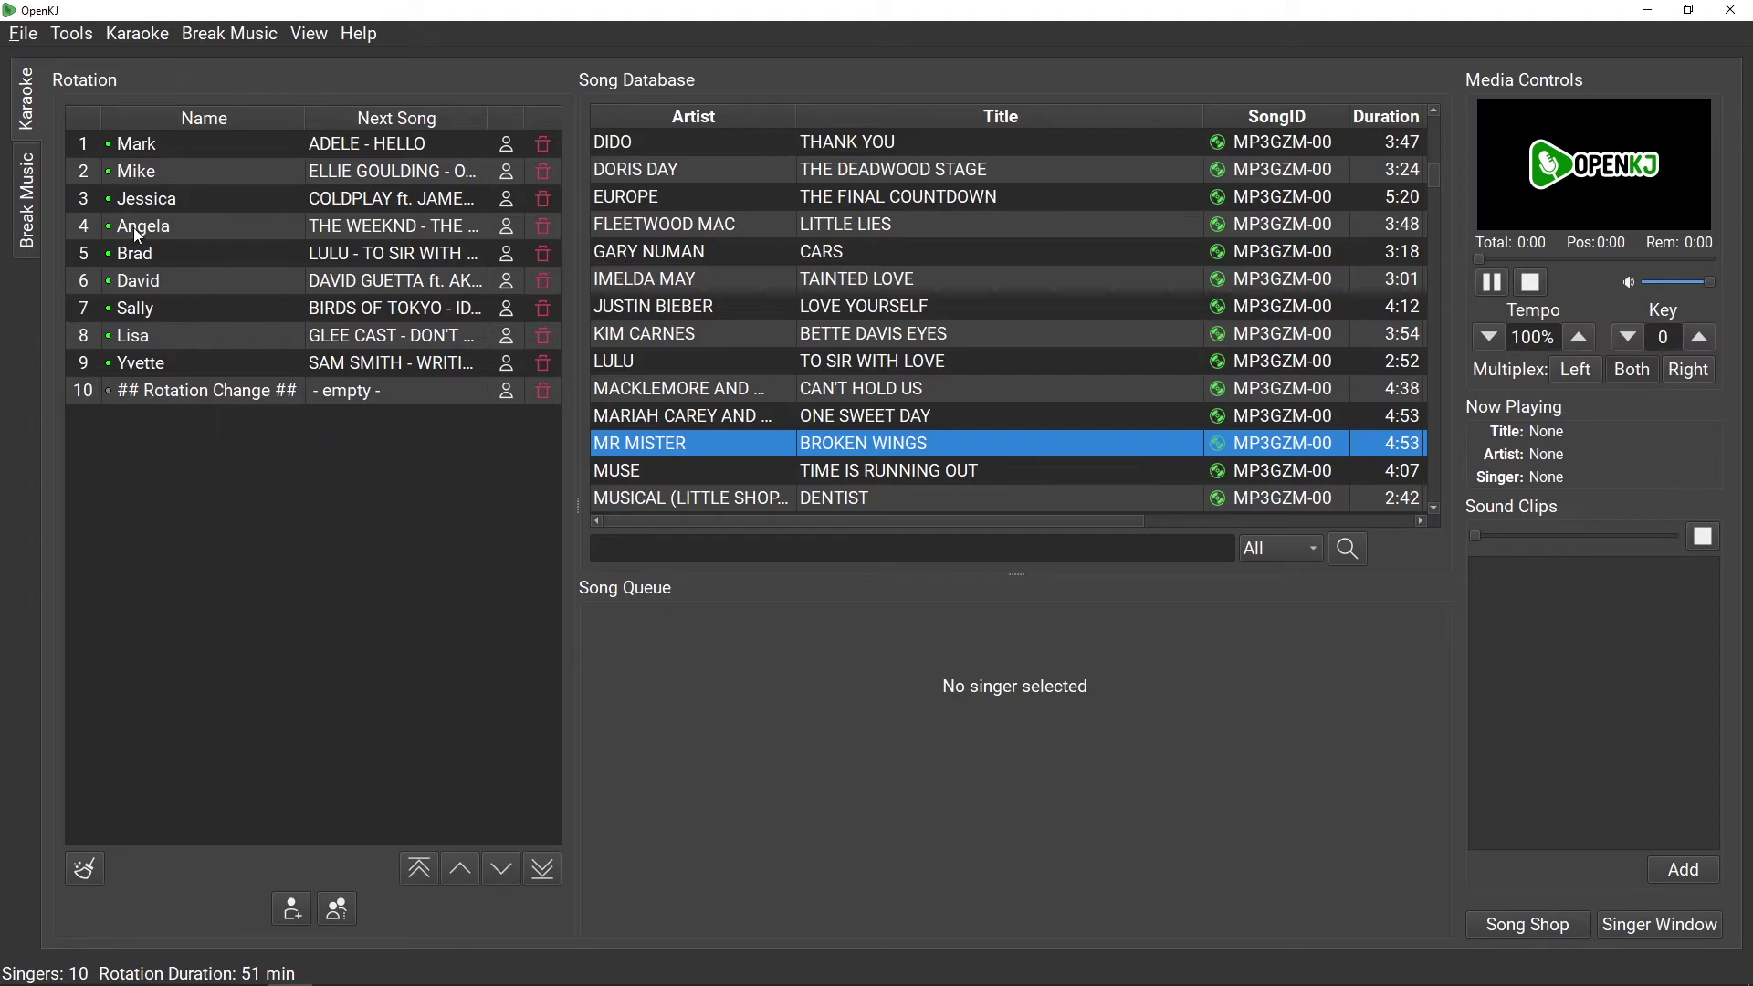
Play HELLO for the first singer in the rotation
{"action": "double_click", "coordinate": [142, 148]}
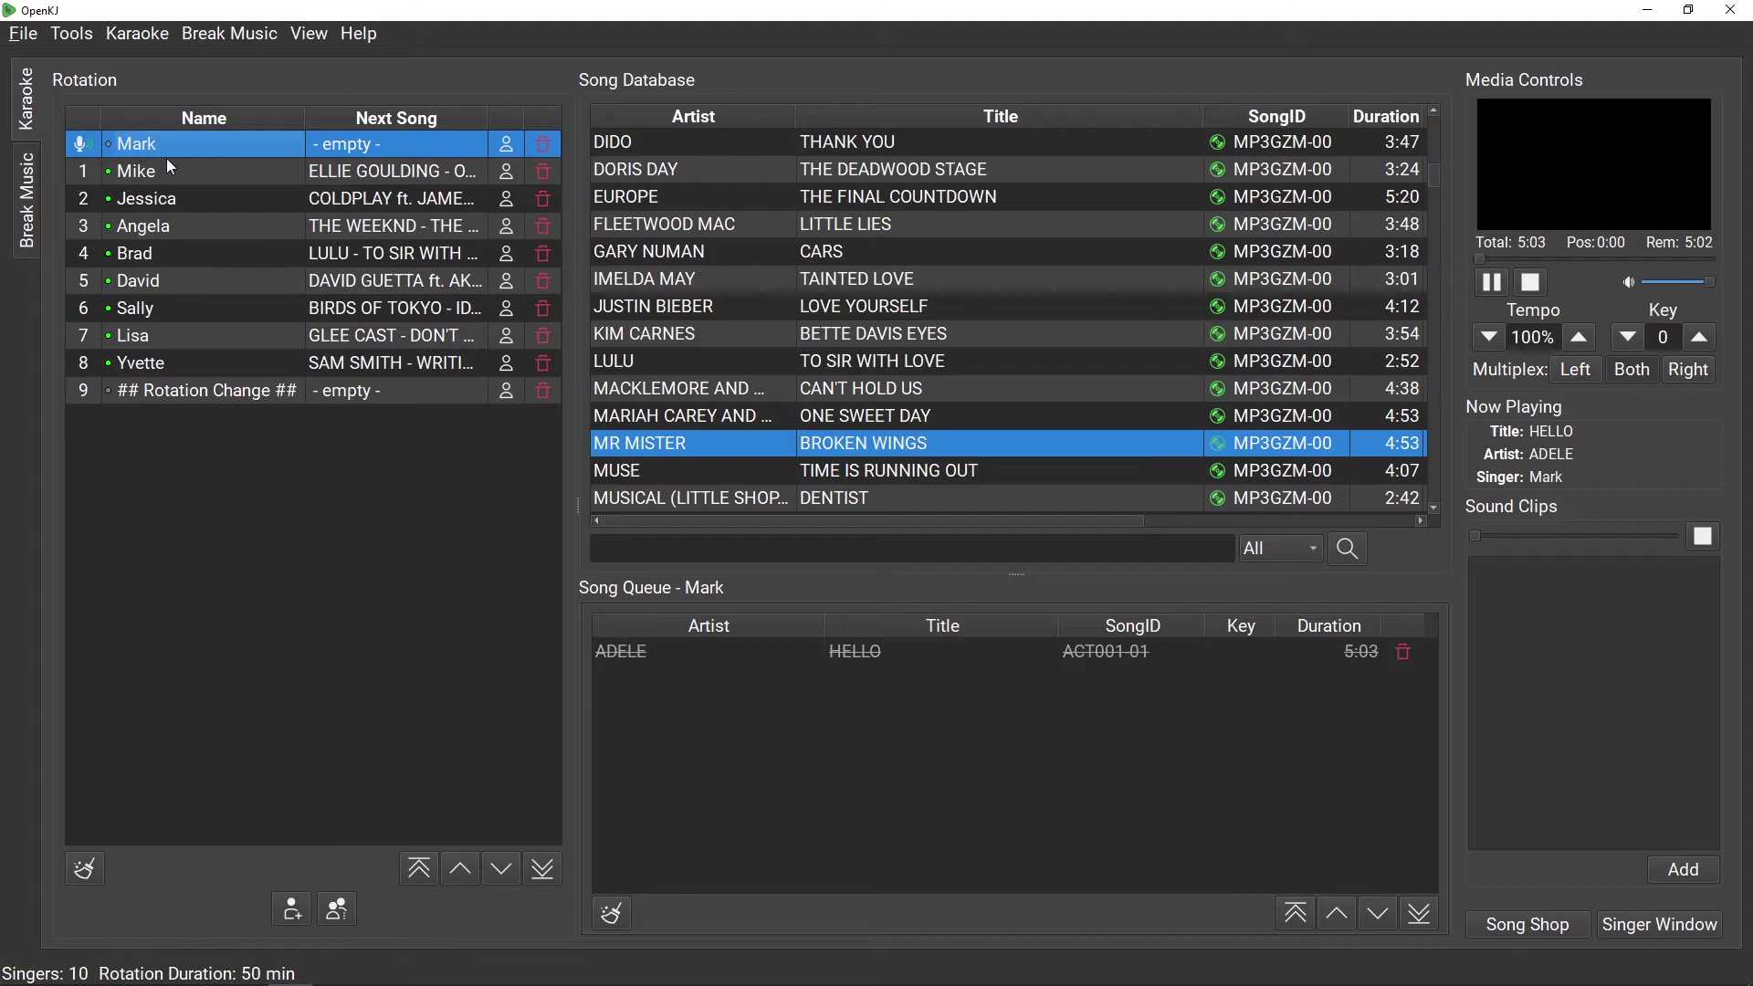
Play ON MY MIND for the singer next in line, followed by NOTHING COMPARES 2 U for the singer after that
{"action": "left_click", "coordinate": [162, 171]}
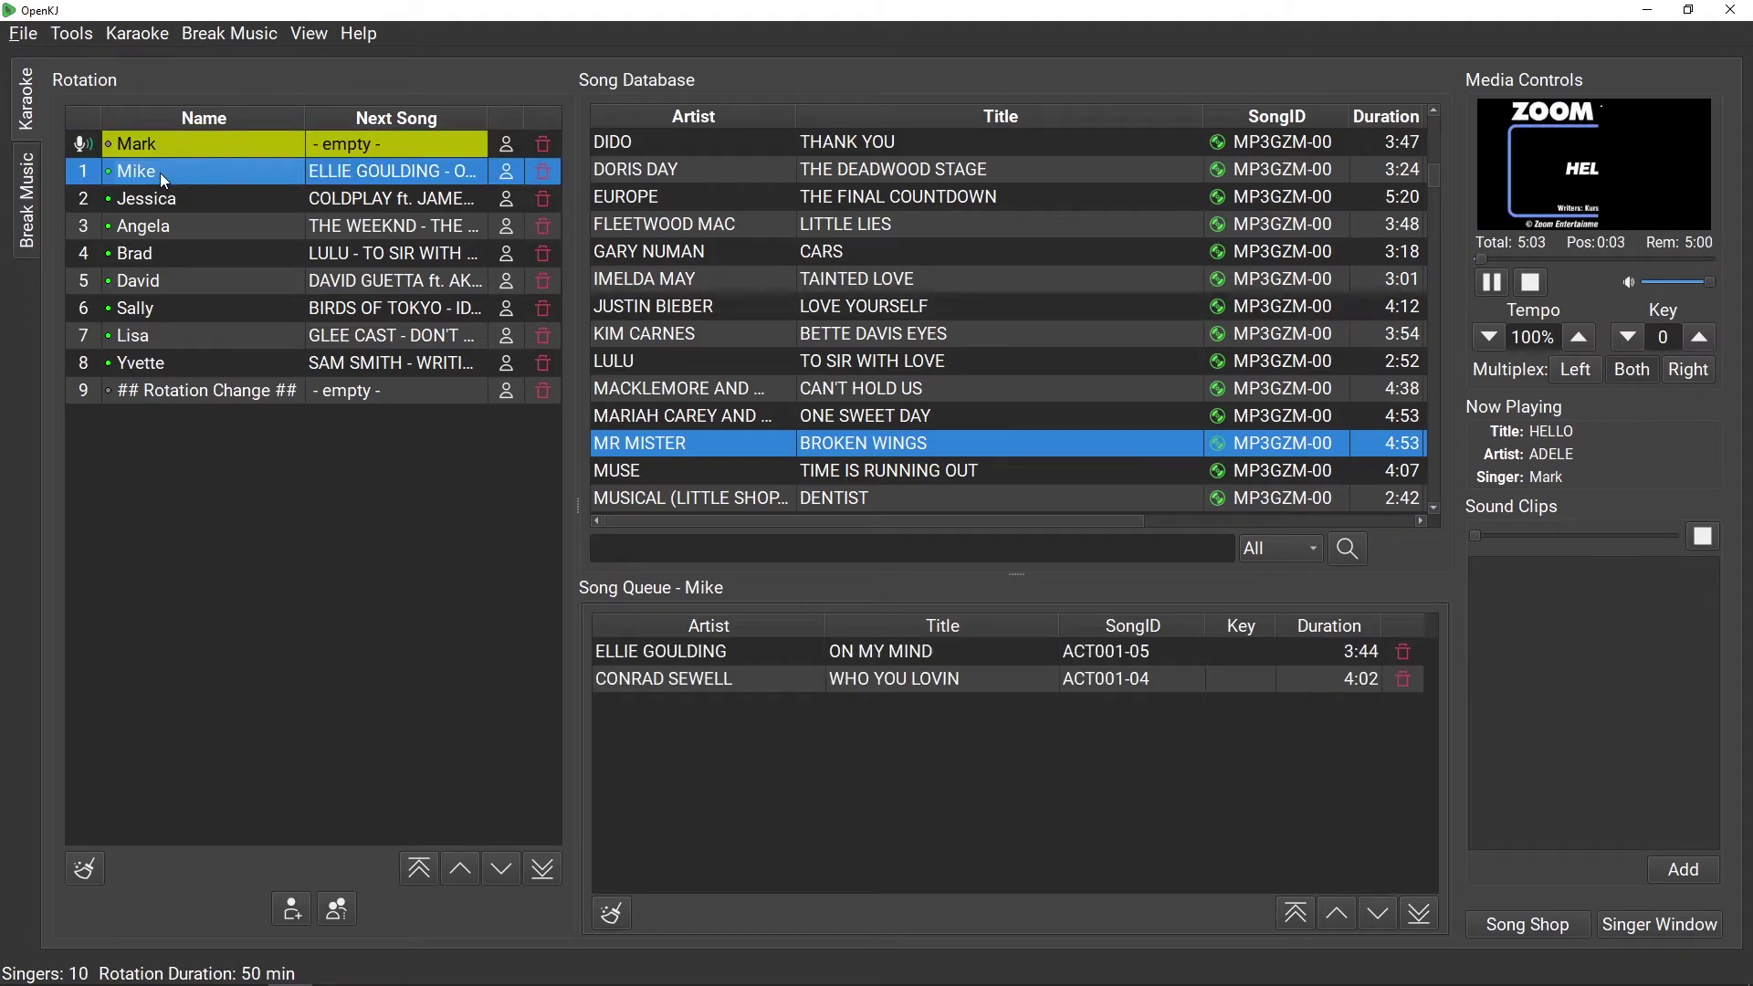
{"action": "double_click", "coordinate": [157, 174]}
{"action": "left_click", "coordinate": [146, 197]}
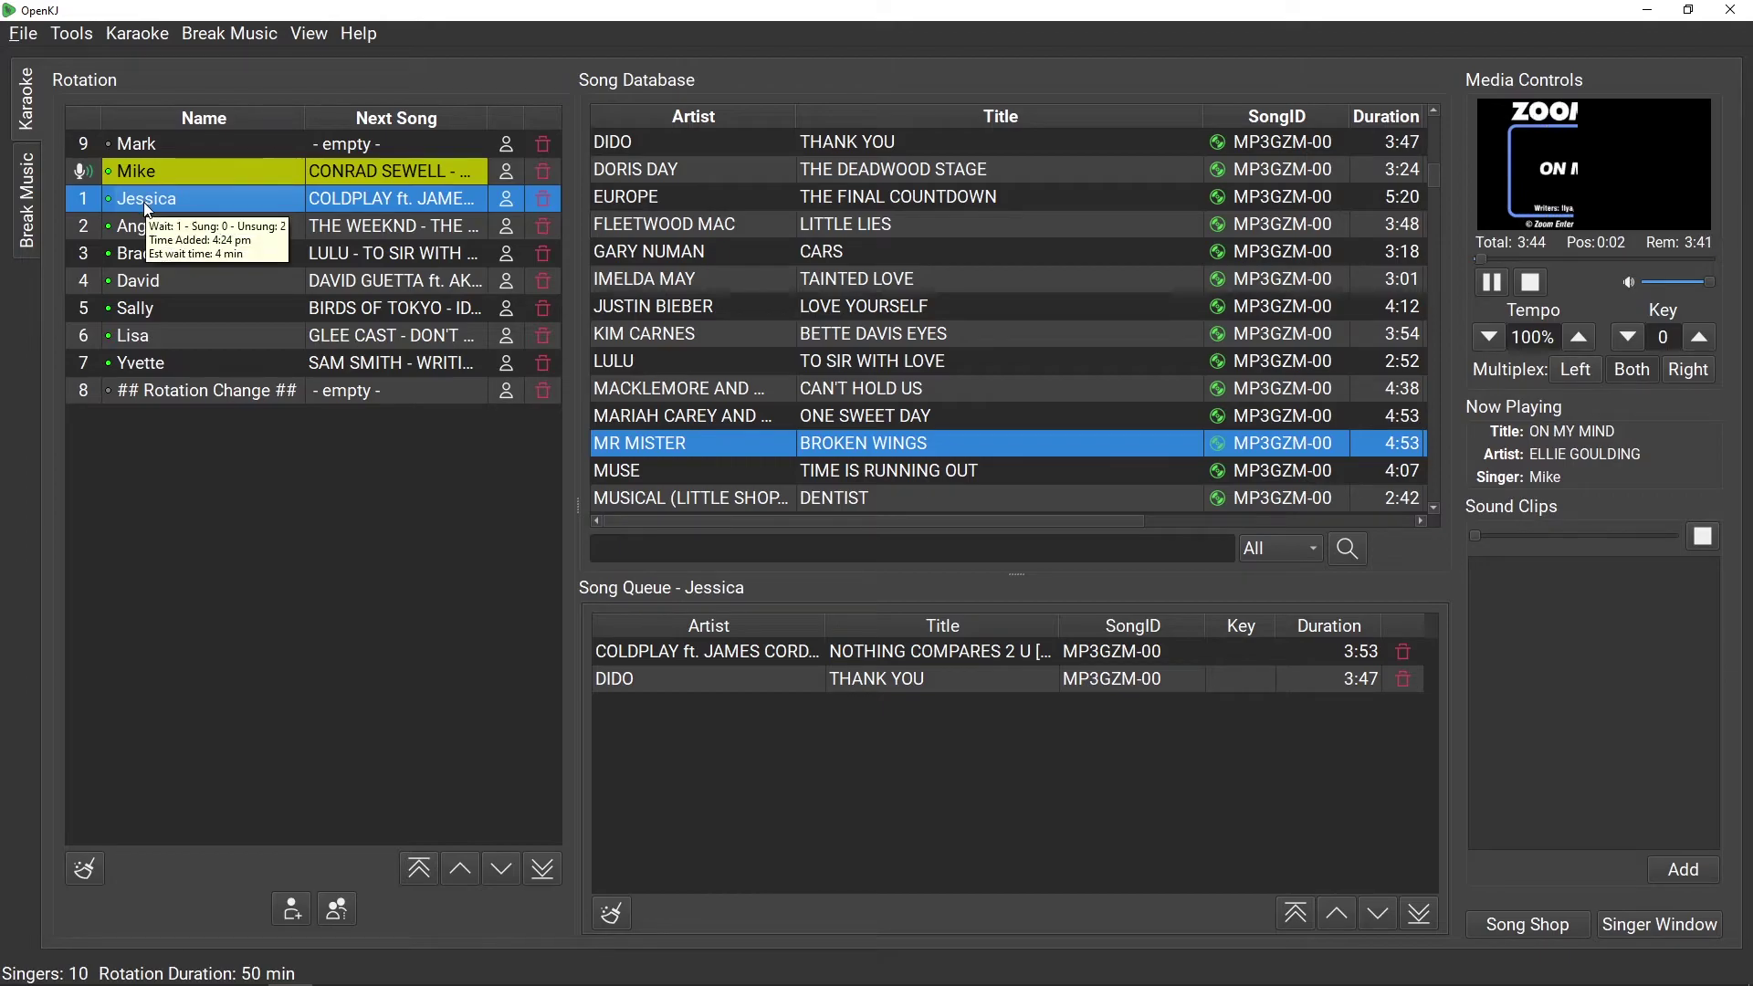
{"action": "double_click", "coordinate": [145, 203]}
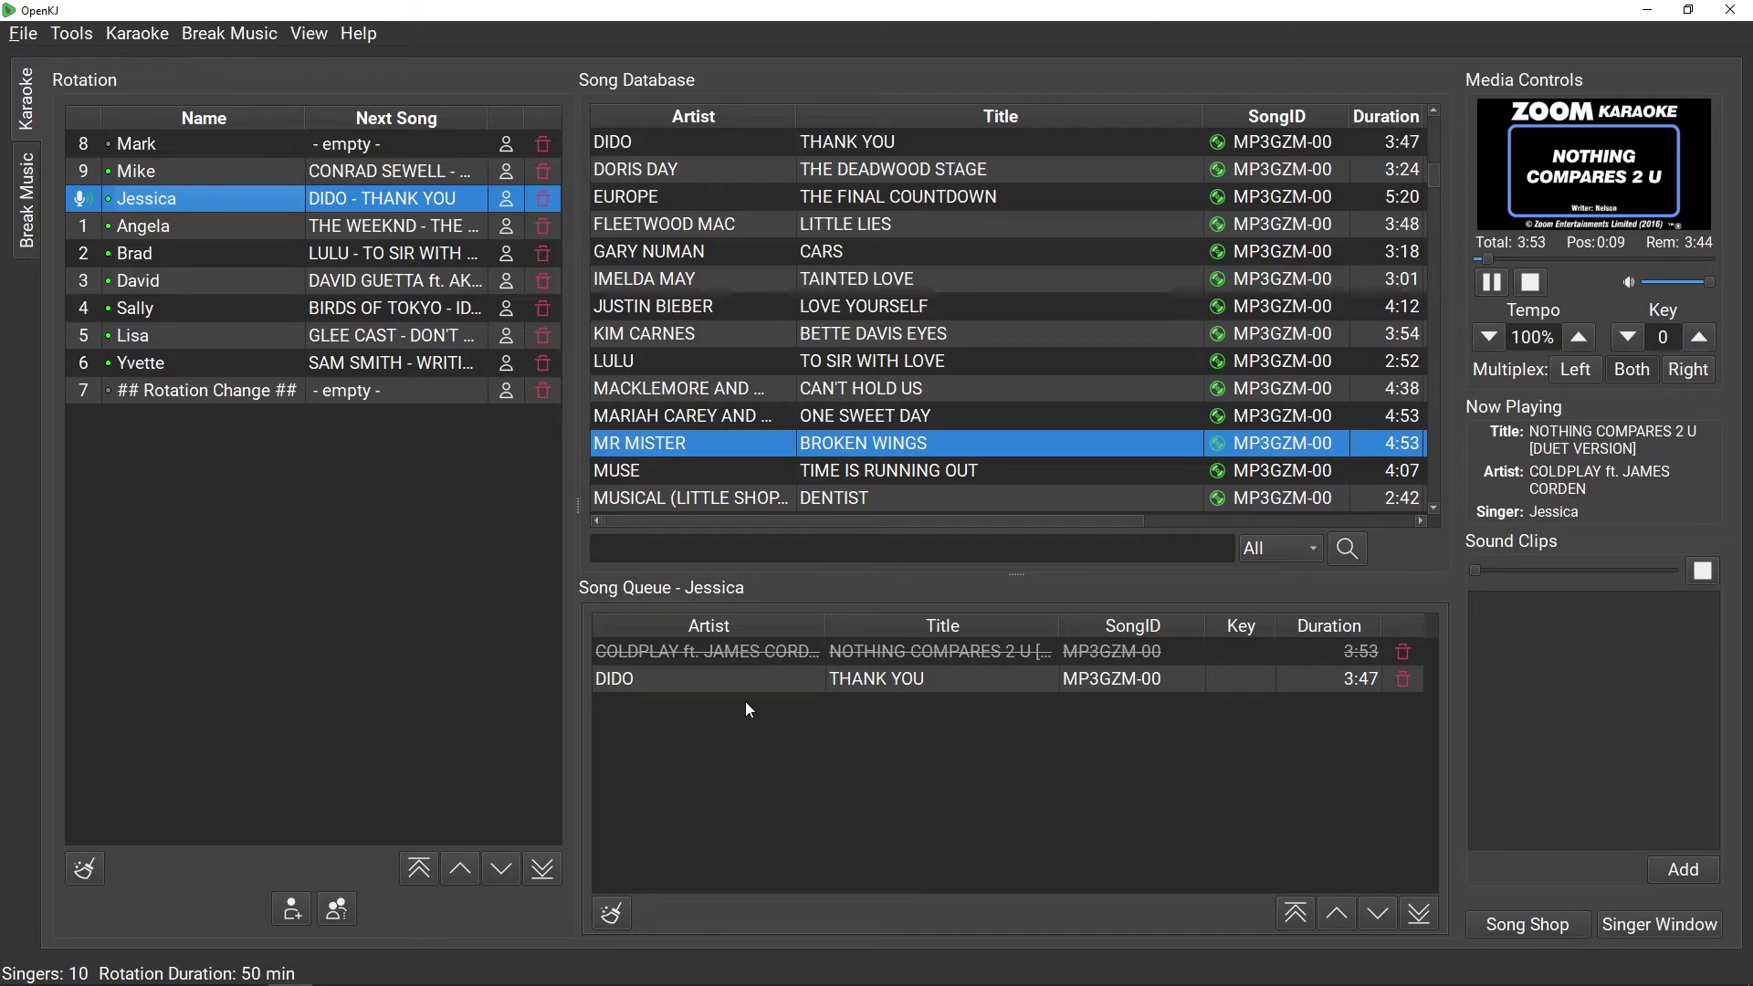
{"action": "key", "text": "Escape"}
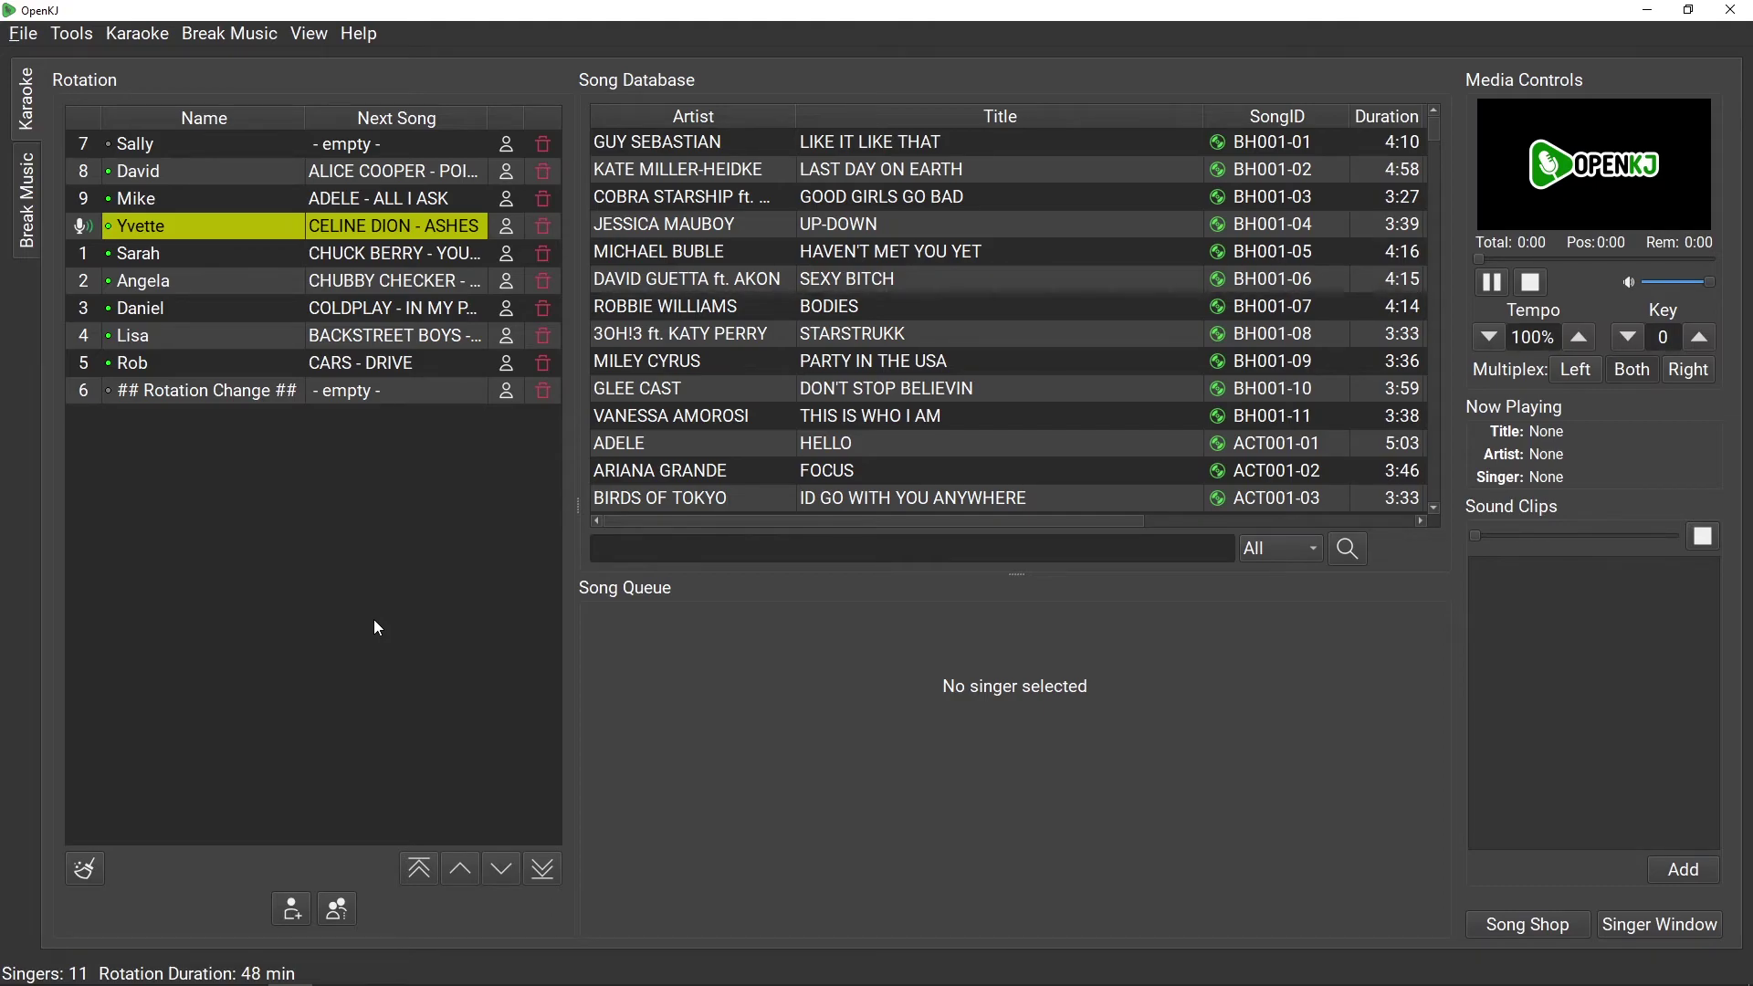
Add a new singer by first name to the rotation at the Fair position, and remove that singer again
{"action": "left_click", "coordinate": [292, 909]}
{"action": "left_click", "coordinate": [843, 502]}
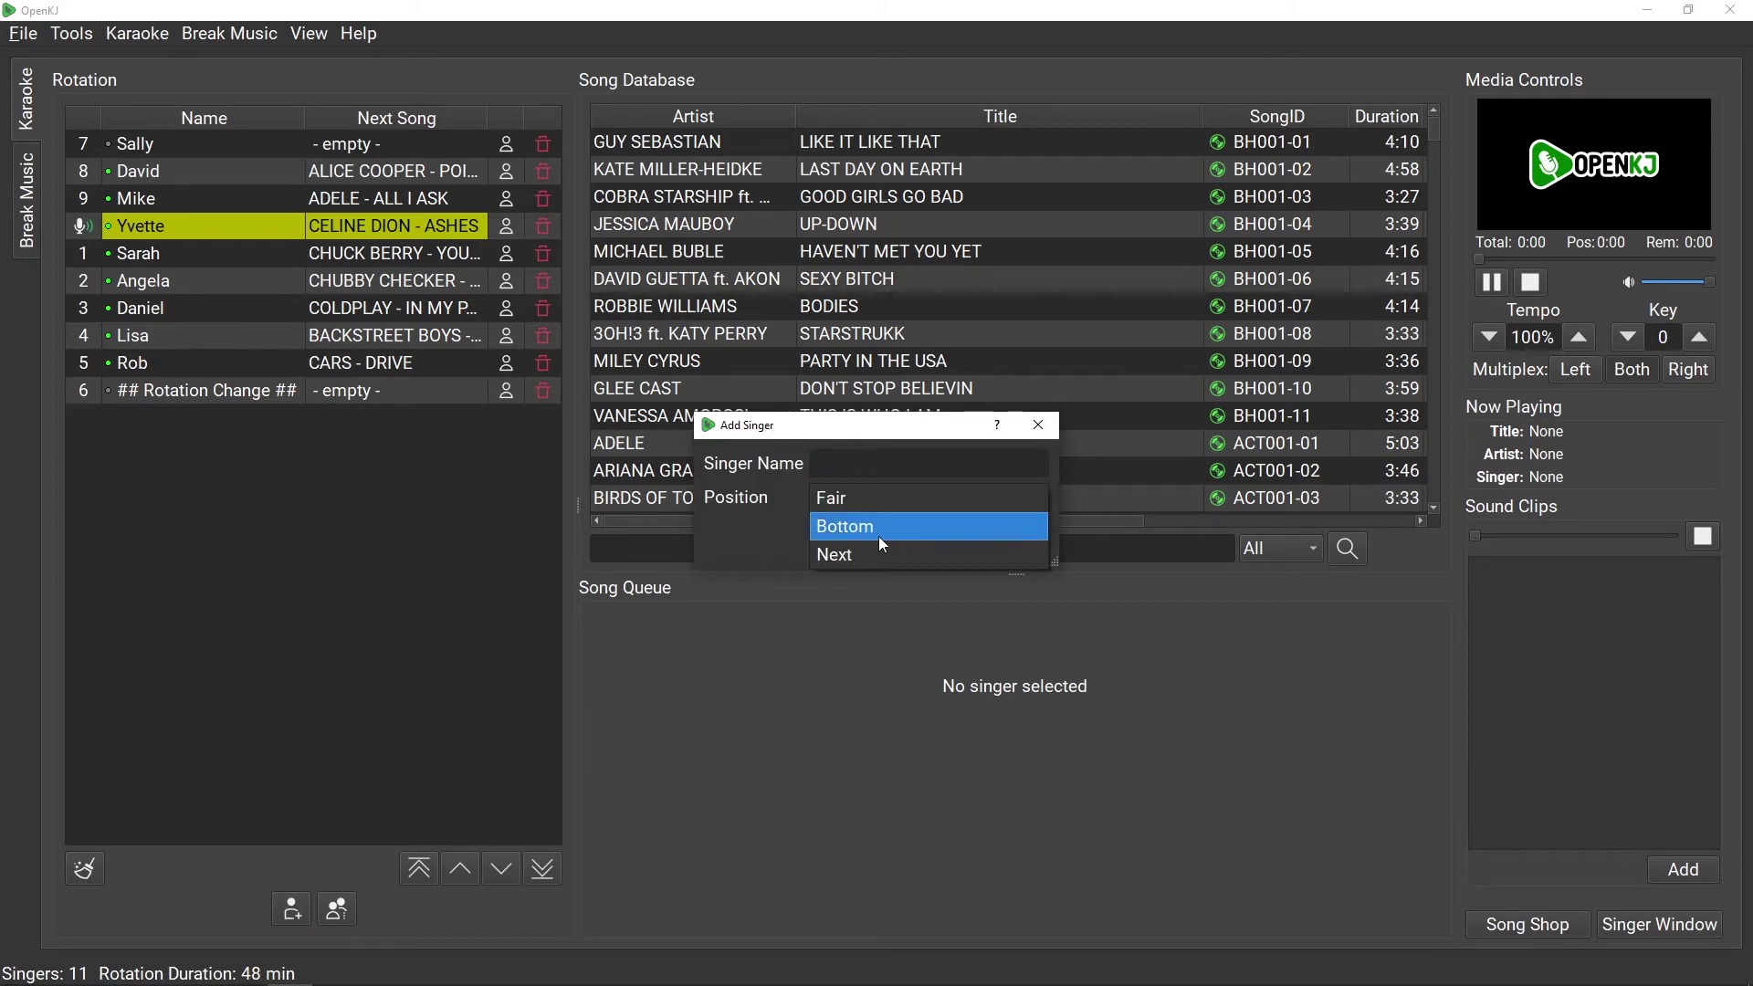
{"action": "left_click", "coordinate": [844, 466]}
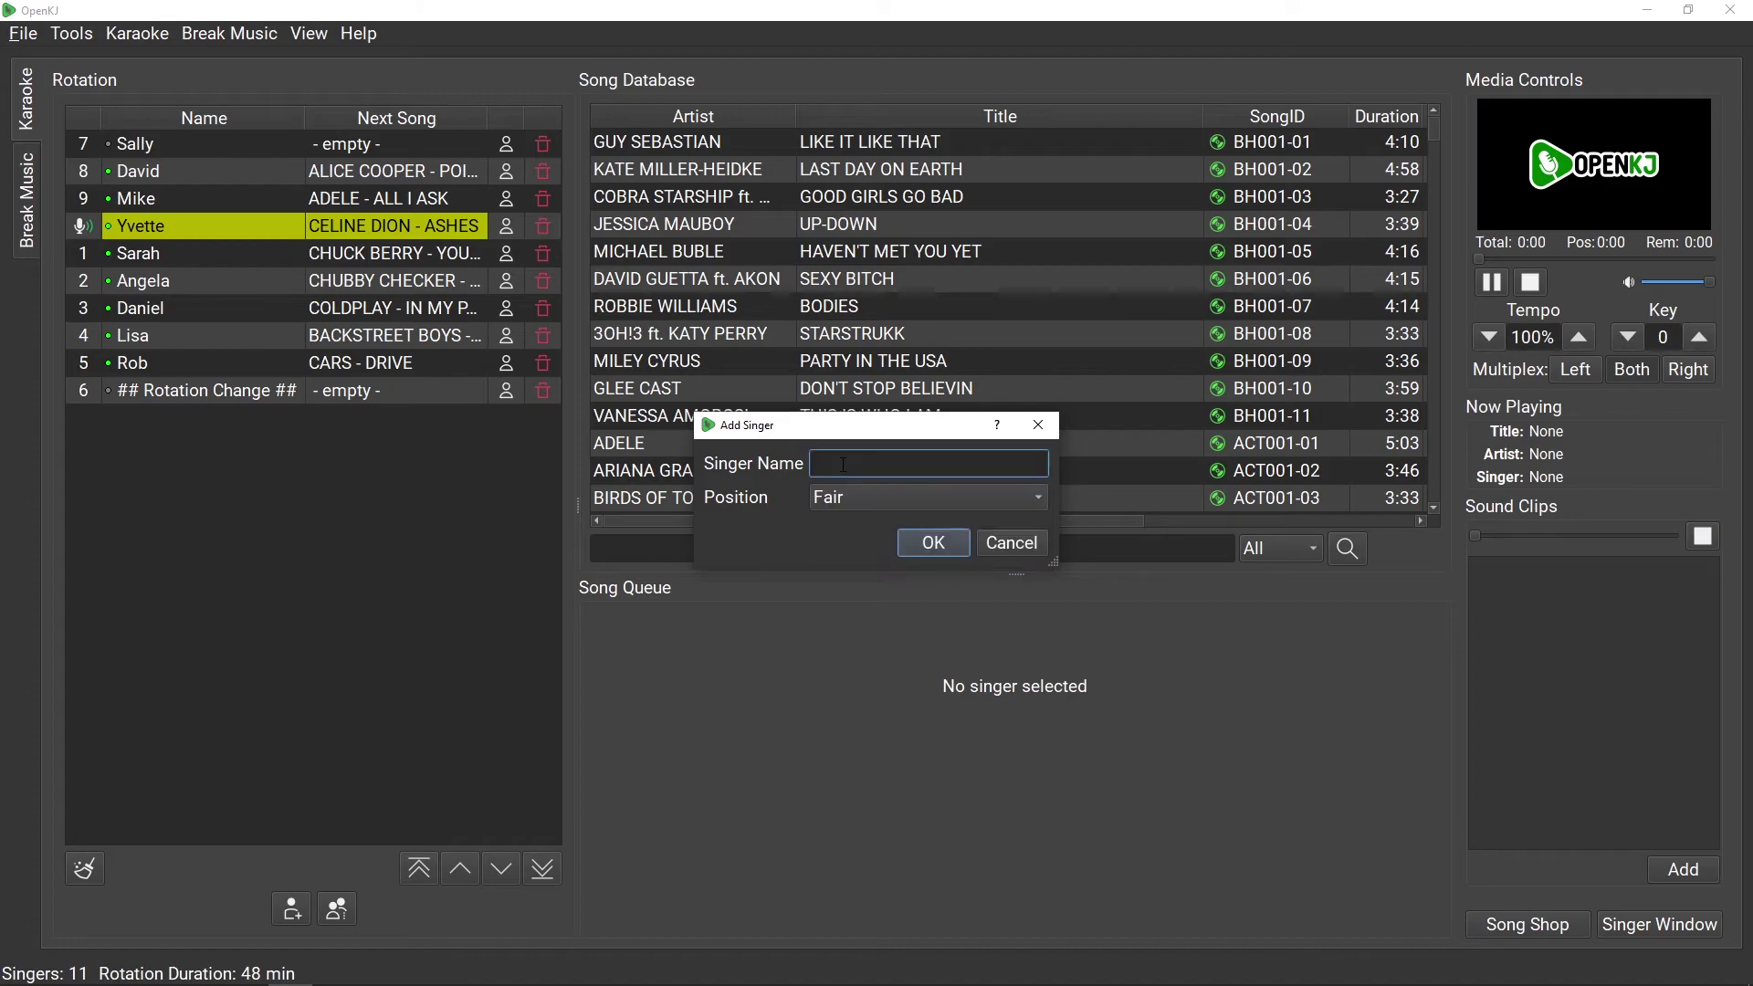
{"action": "type", "text": "Mark"}
{"action": "left_click", "coordinate": [835, 496]}
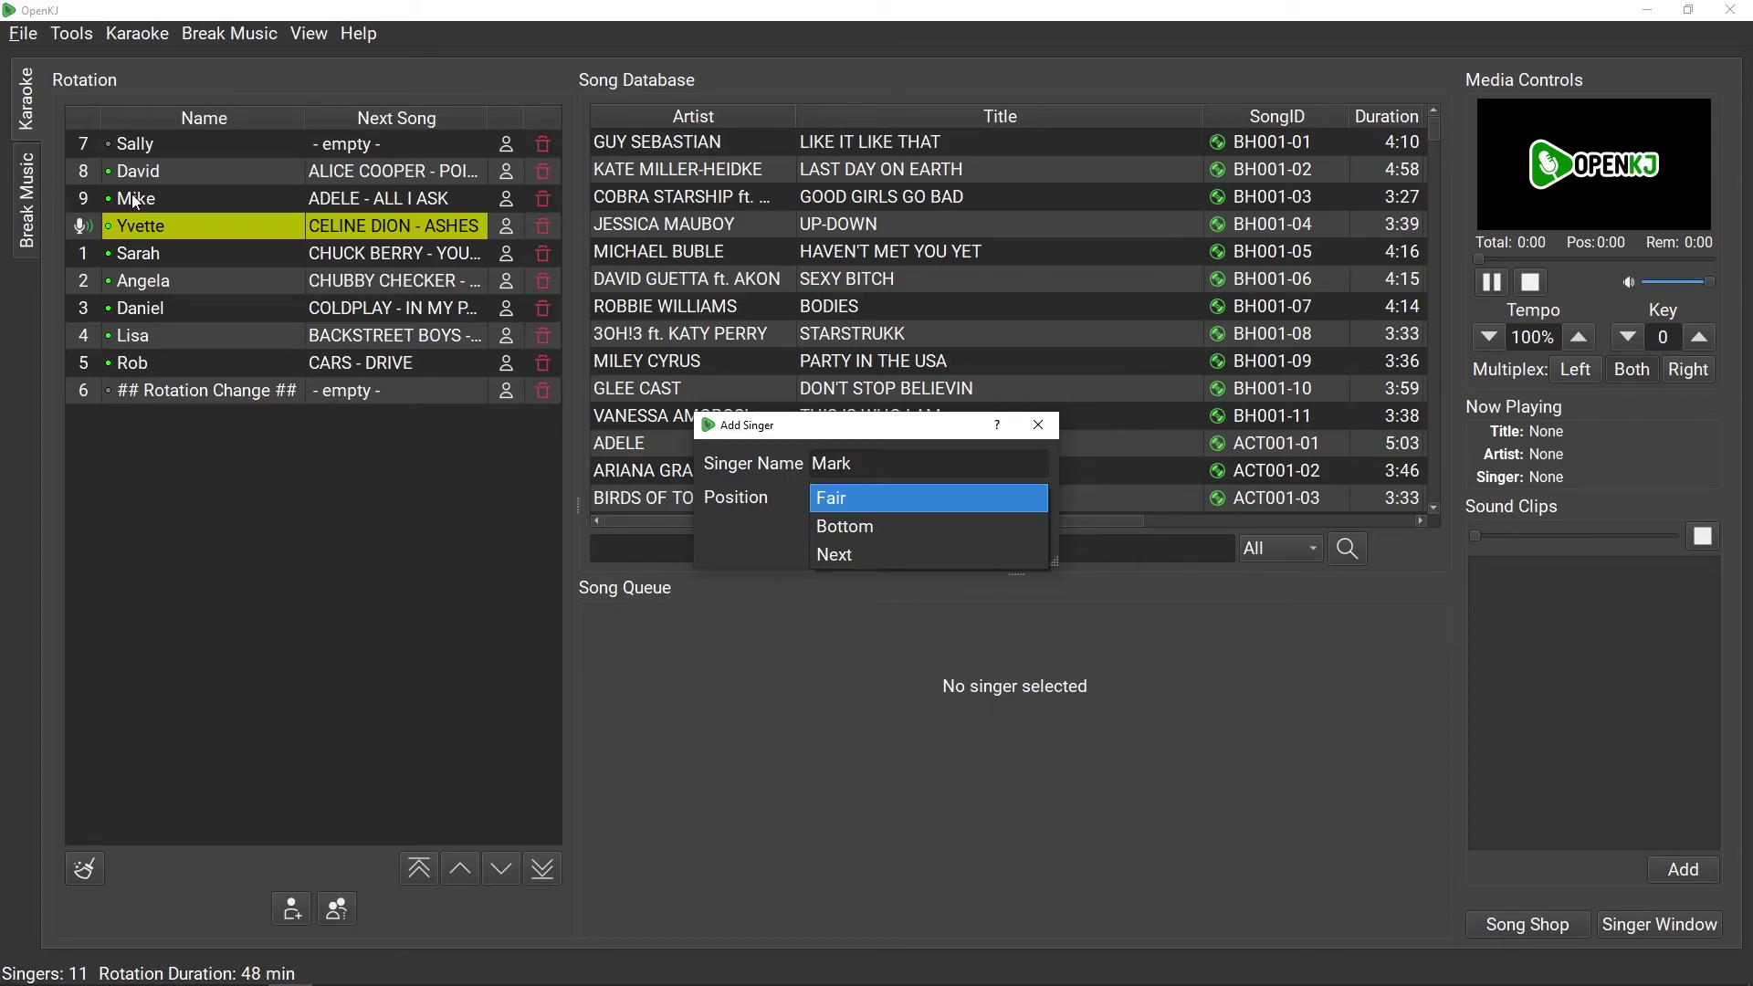
{"action": "left_click", "coordinate": [826, 500]}
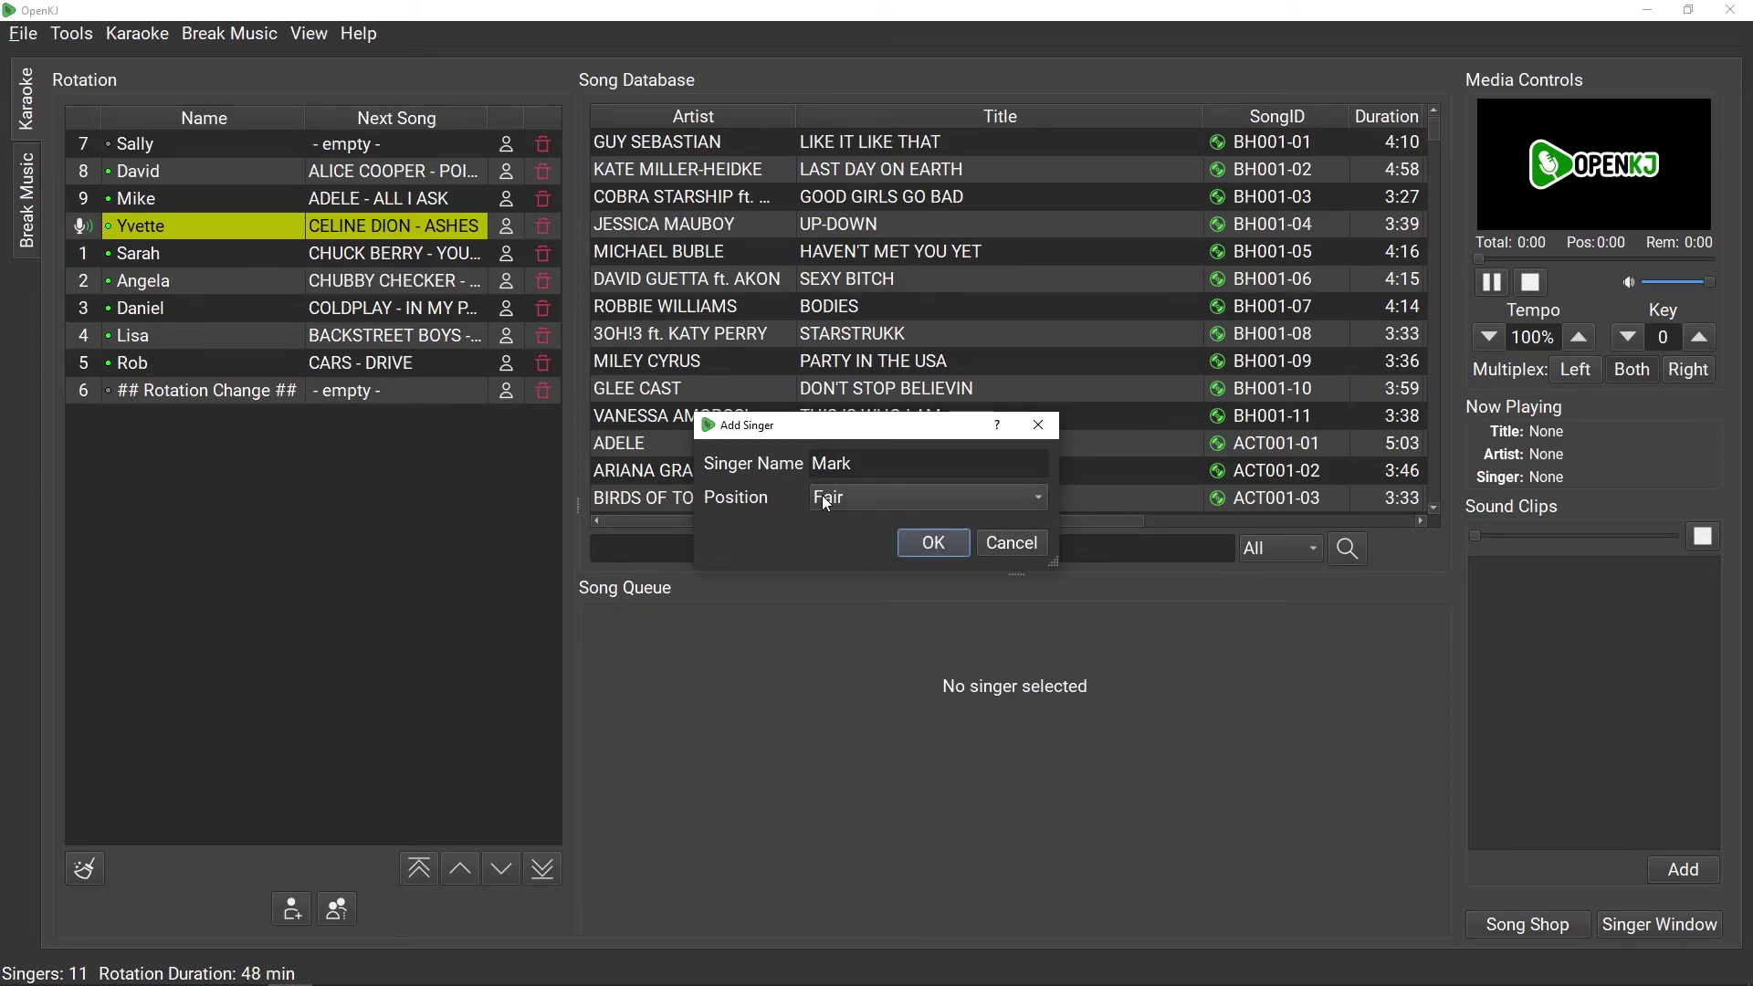
{"action": "left_click", "coordinate": [902, 534]}
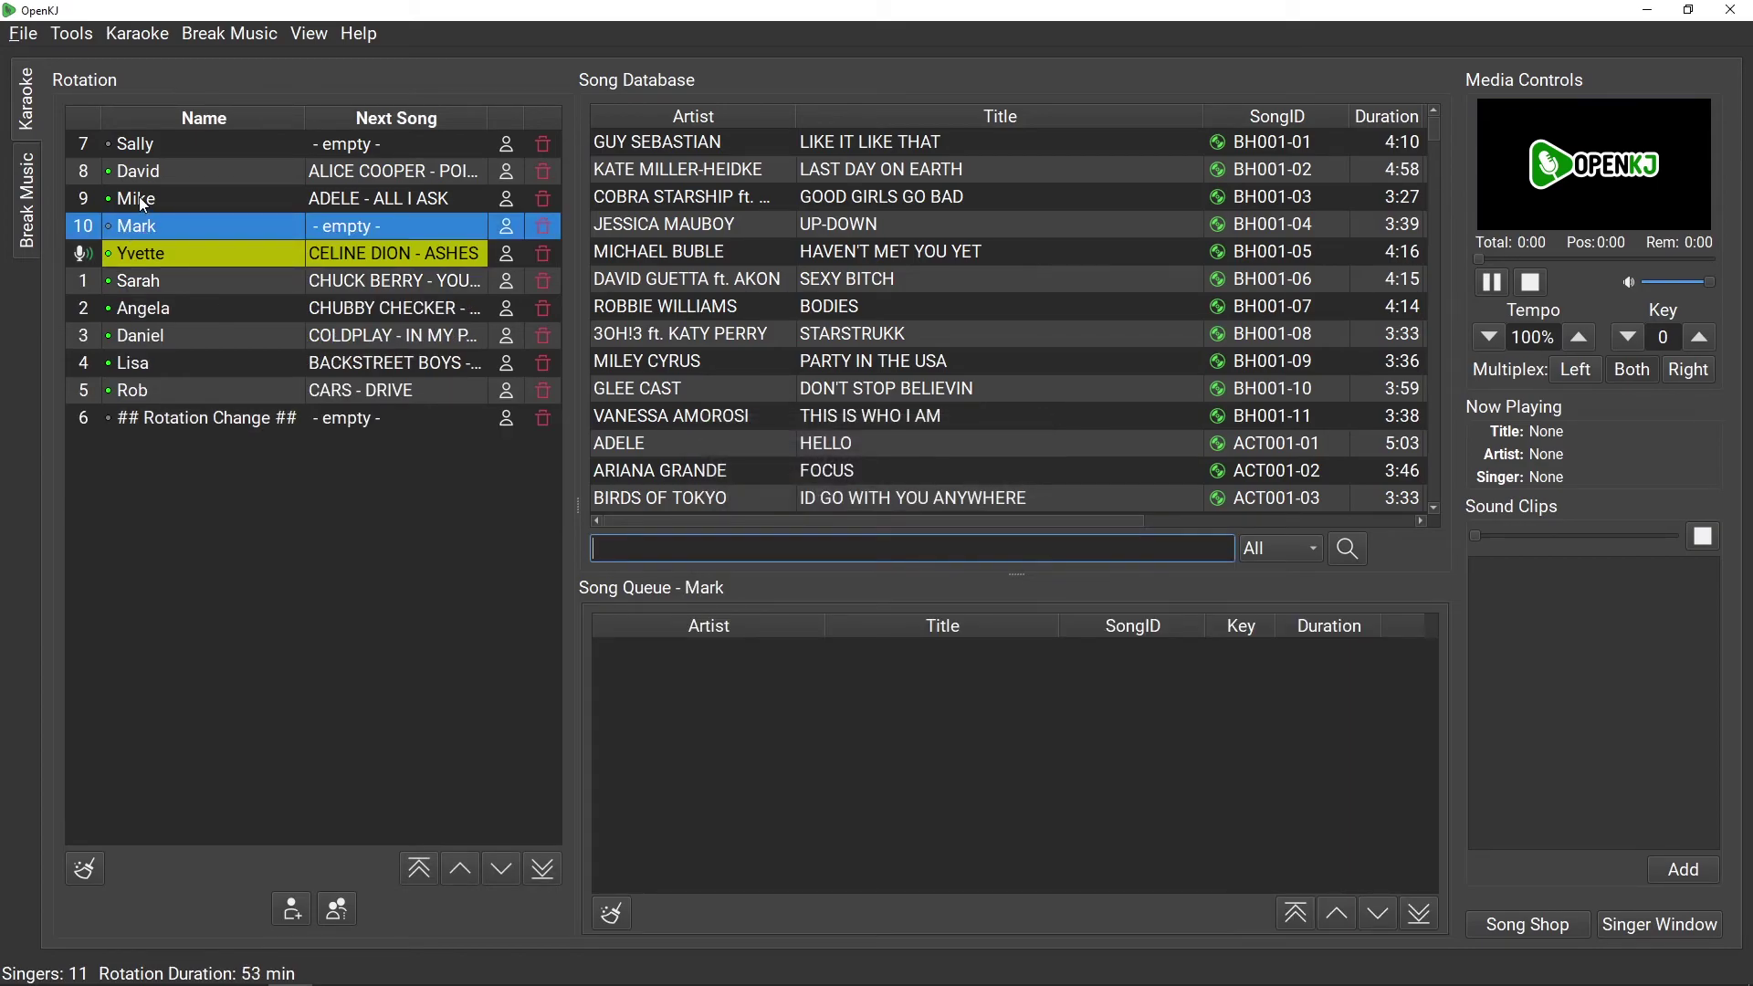
{"action": "left_click", "coordinate": [544, 226]}
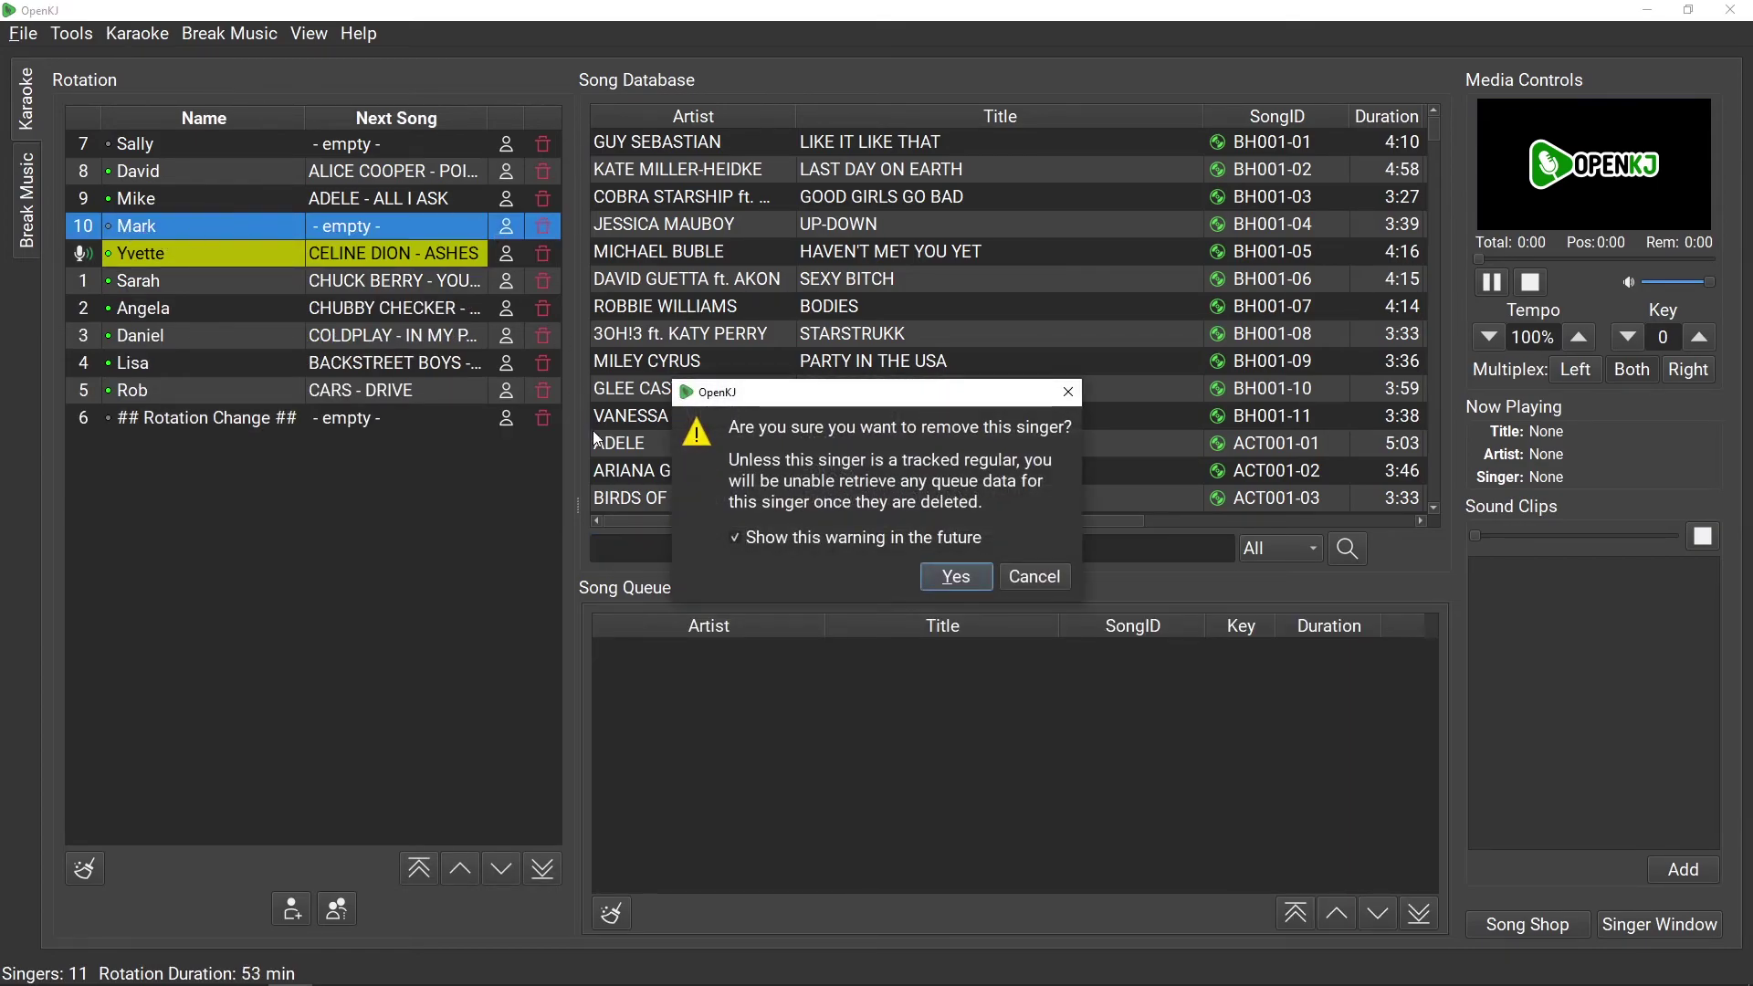
{"action": "left_click", "coordinate": [975, 582]}
Add the same singer to the rotation by first name at the Bottom position
{"action": "left_click", "coordinate": [306, 905]}
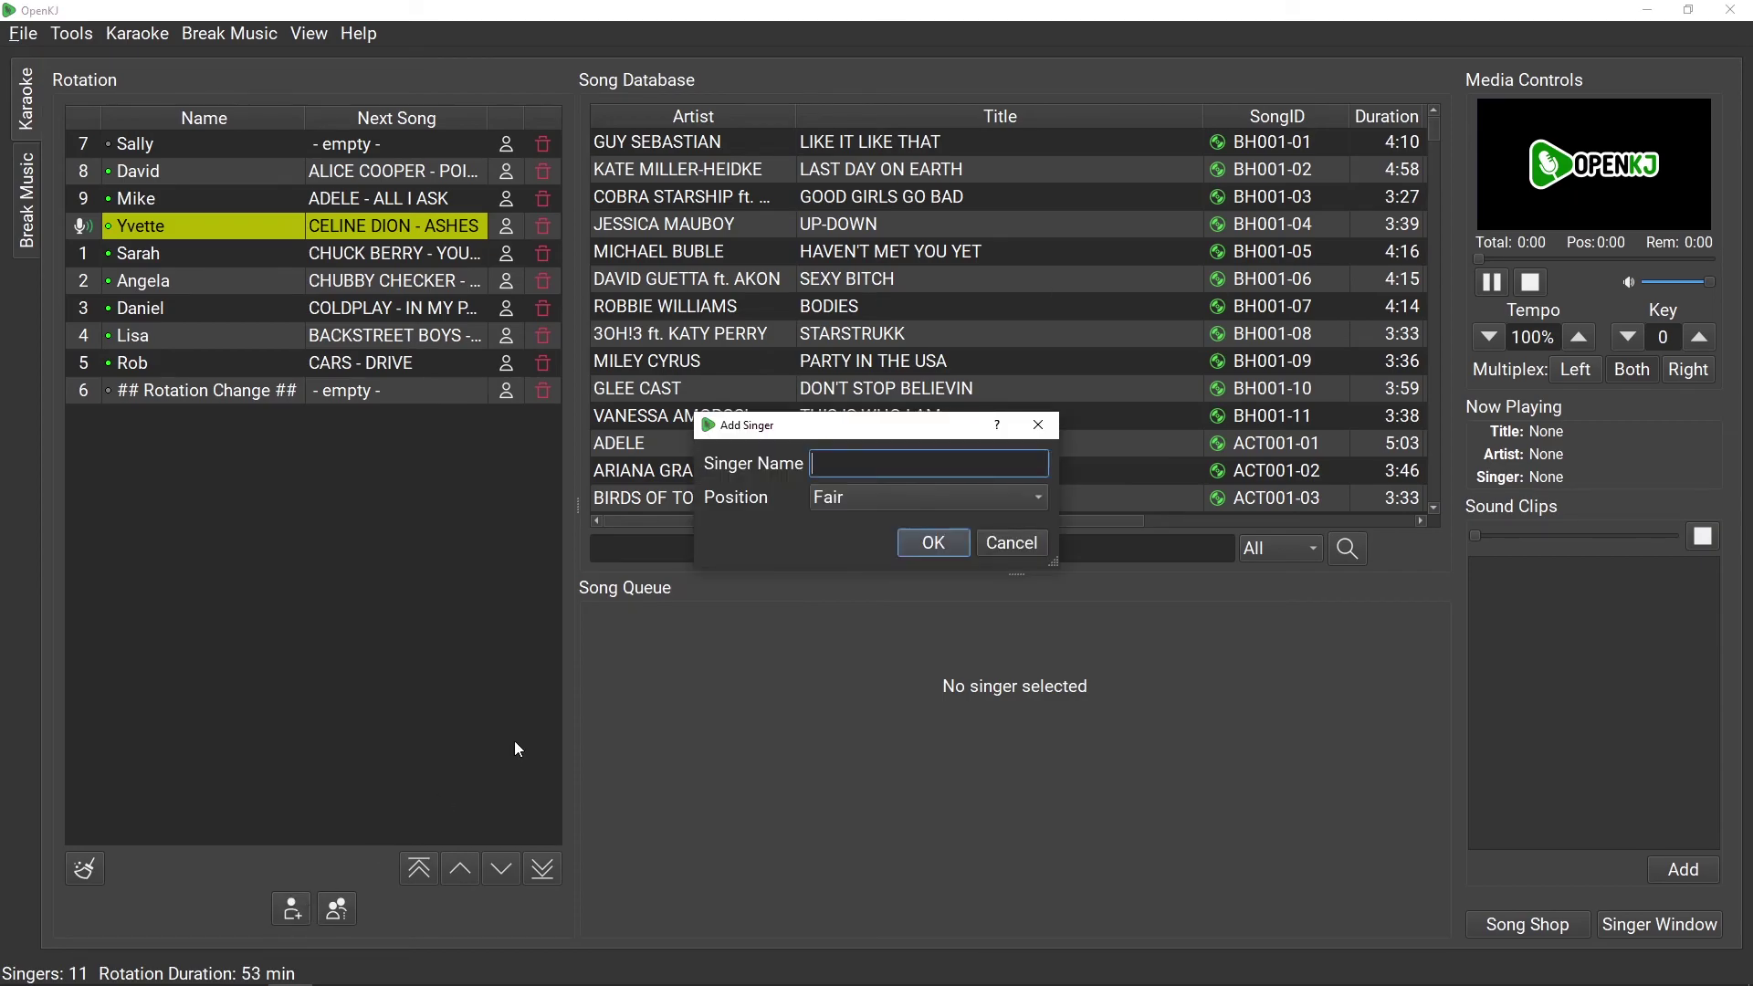
{"action": "left_click", "coordinate": [814, 495]}
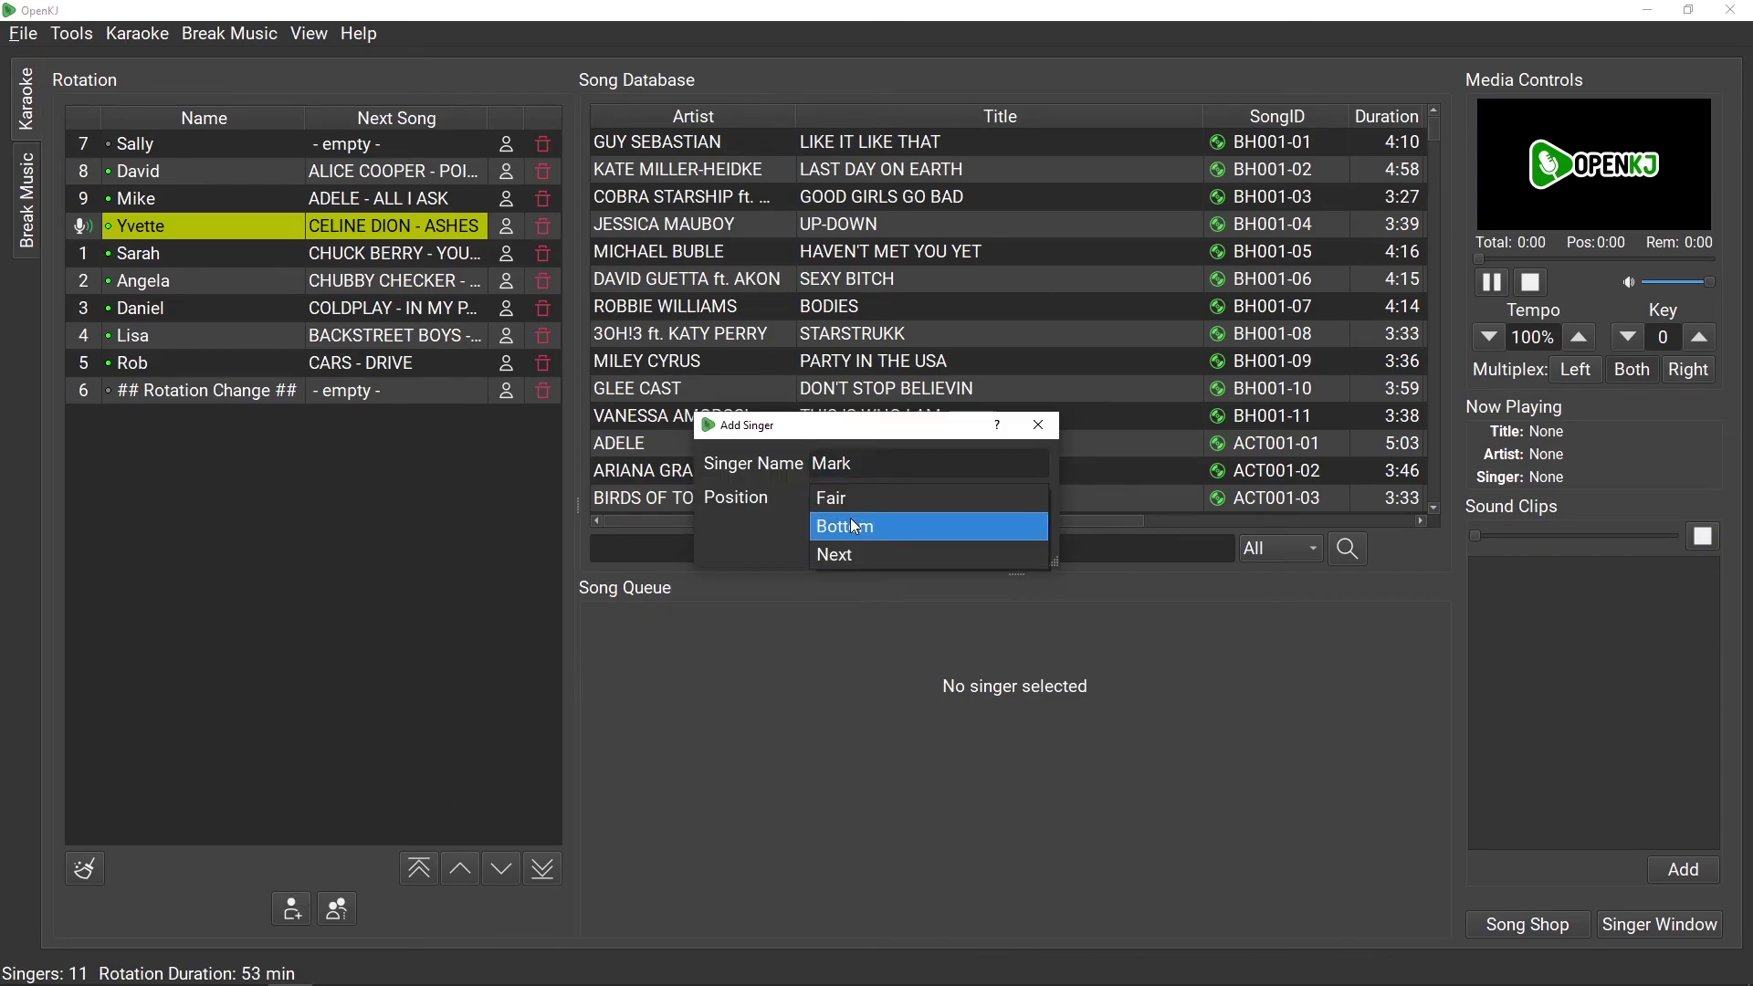
{"action": "left_click", "coordinate": [851, 517]}
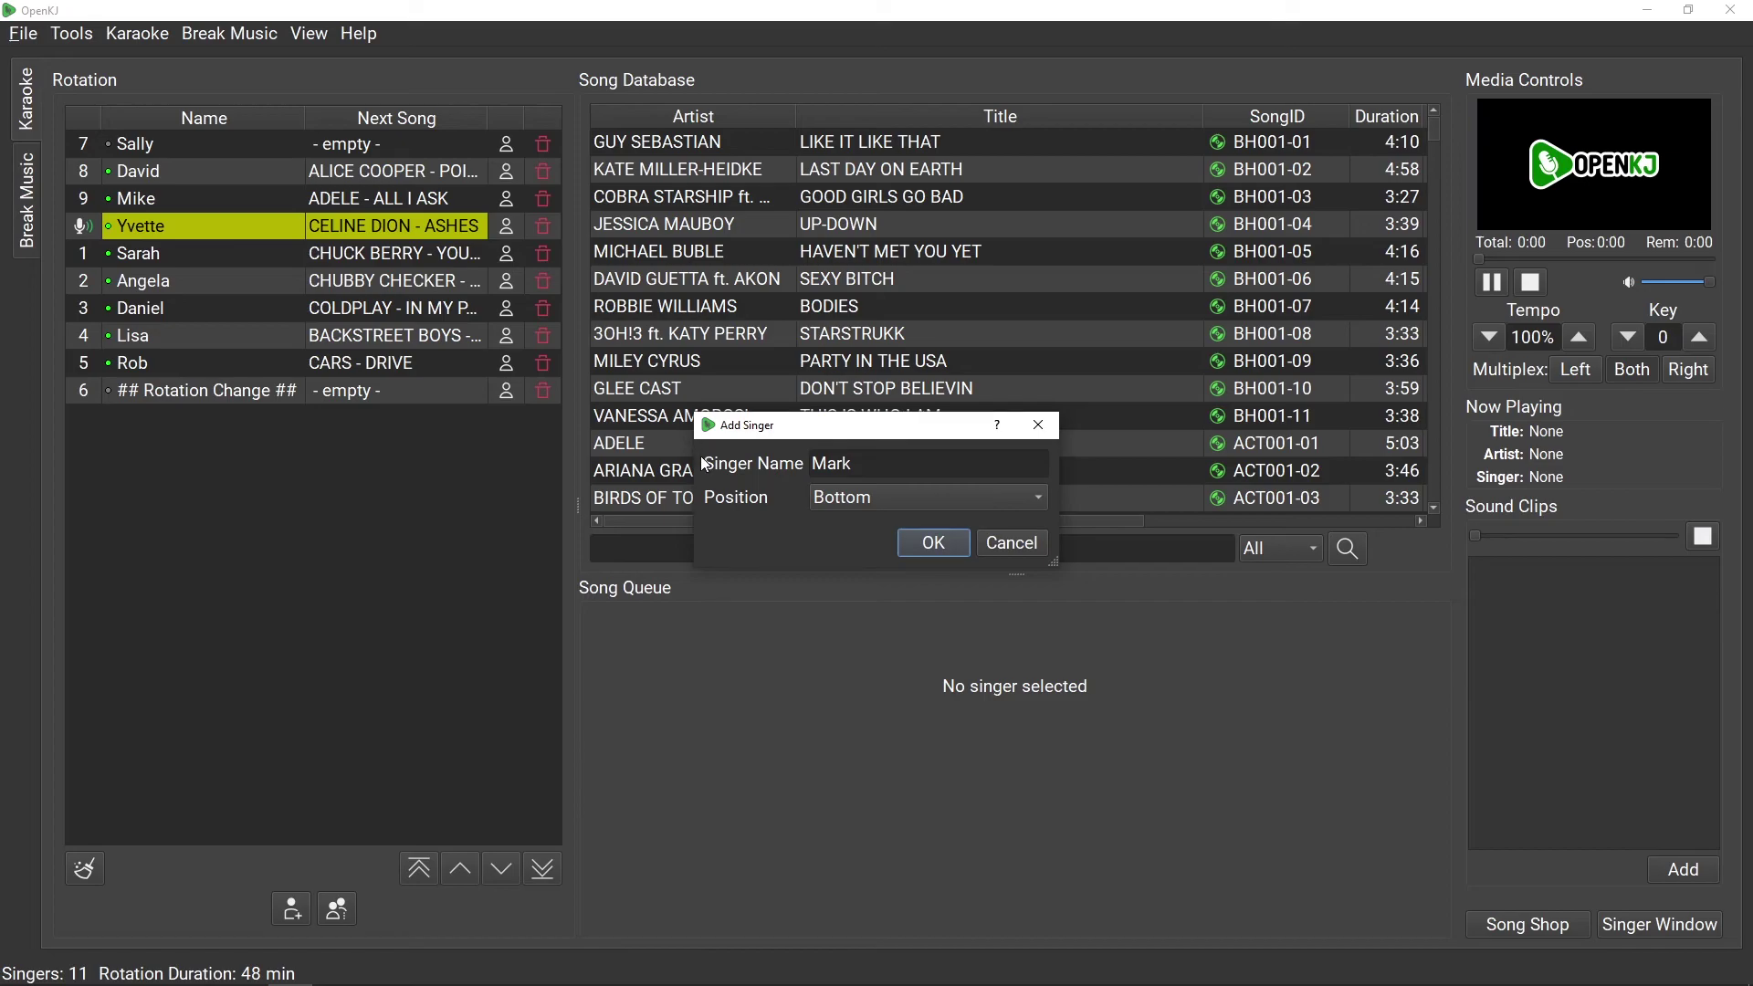
{"action": "left_click", "coordinate": [933, 544]}
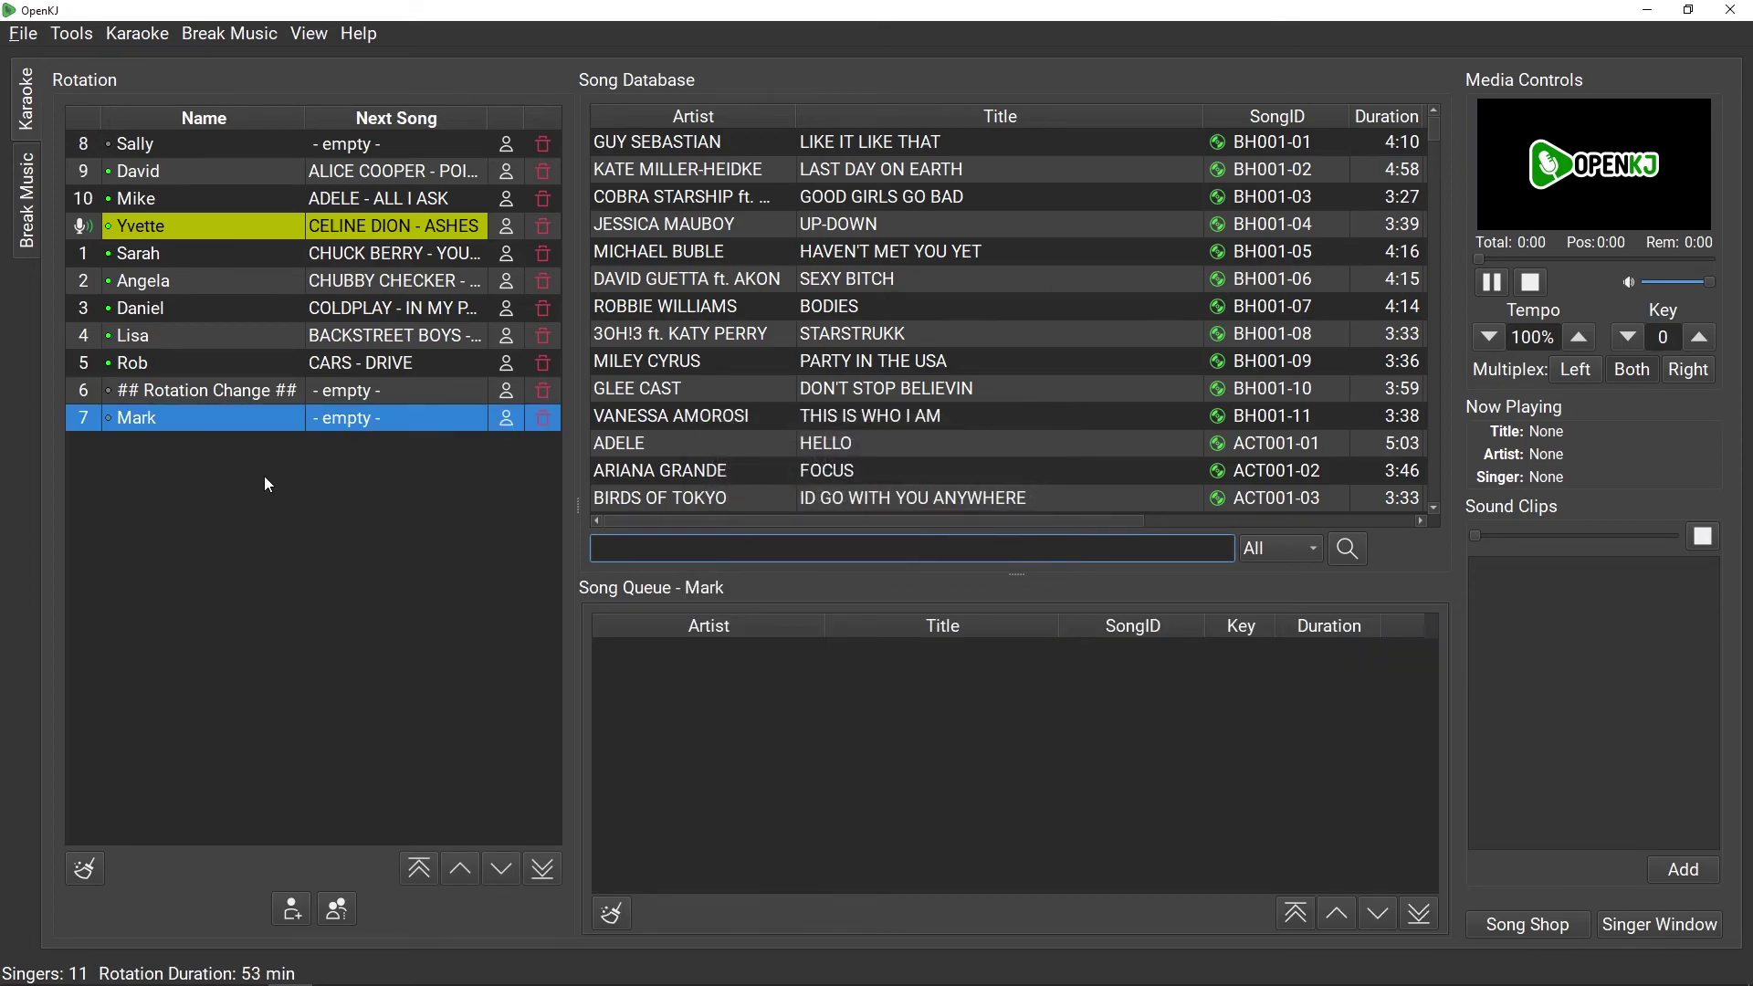
Move the "## Rotation Change ##" marker down one place below the new singer, and remove that singer from the rotation
{"action": "left_click", "coordinate": [183, 398]}
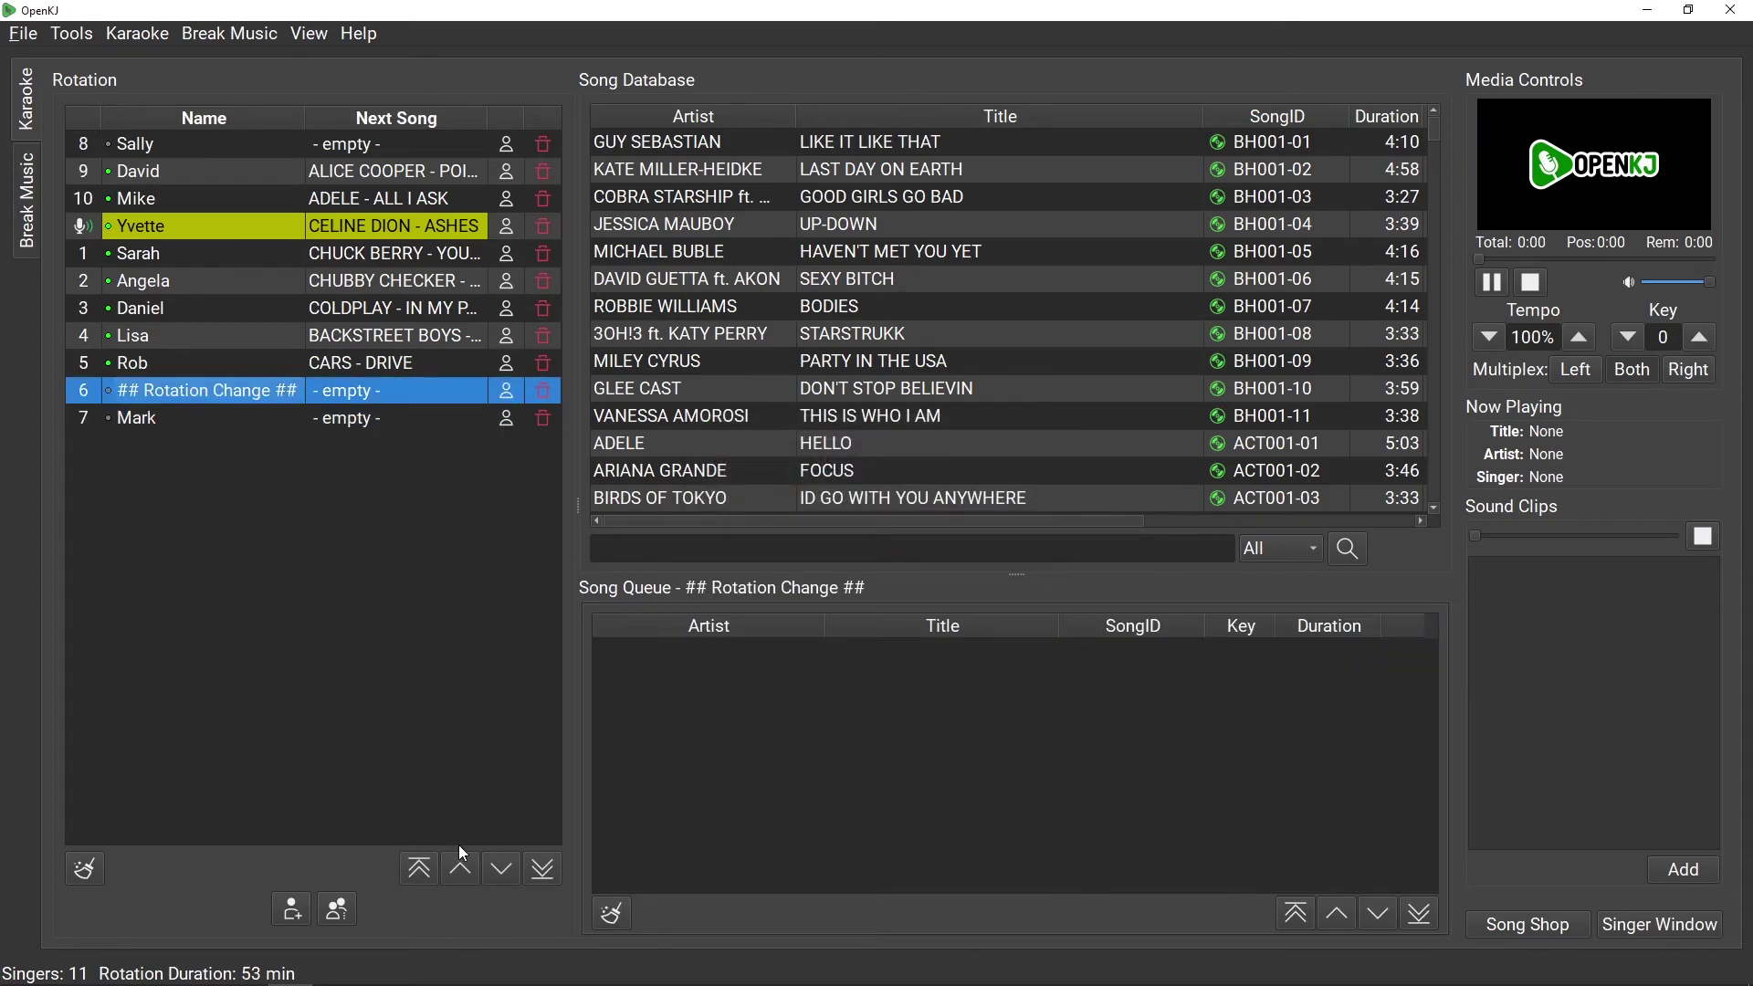
{"action": "left_click", "coordinate": [492, 875]}
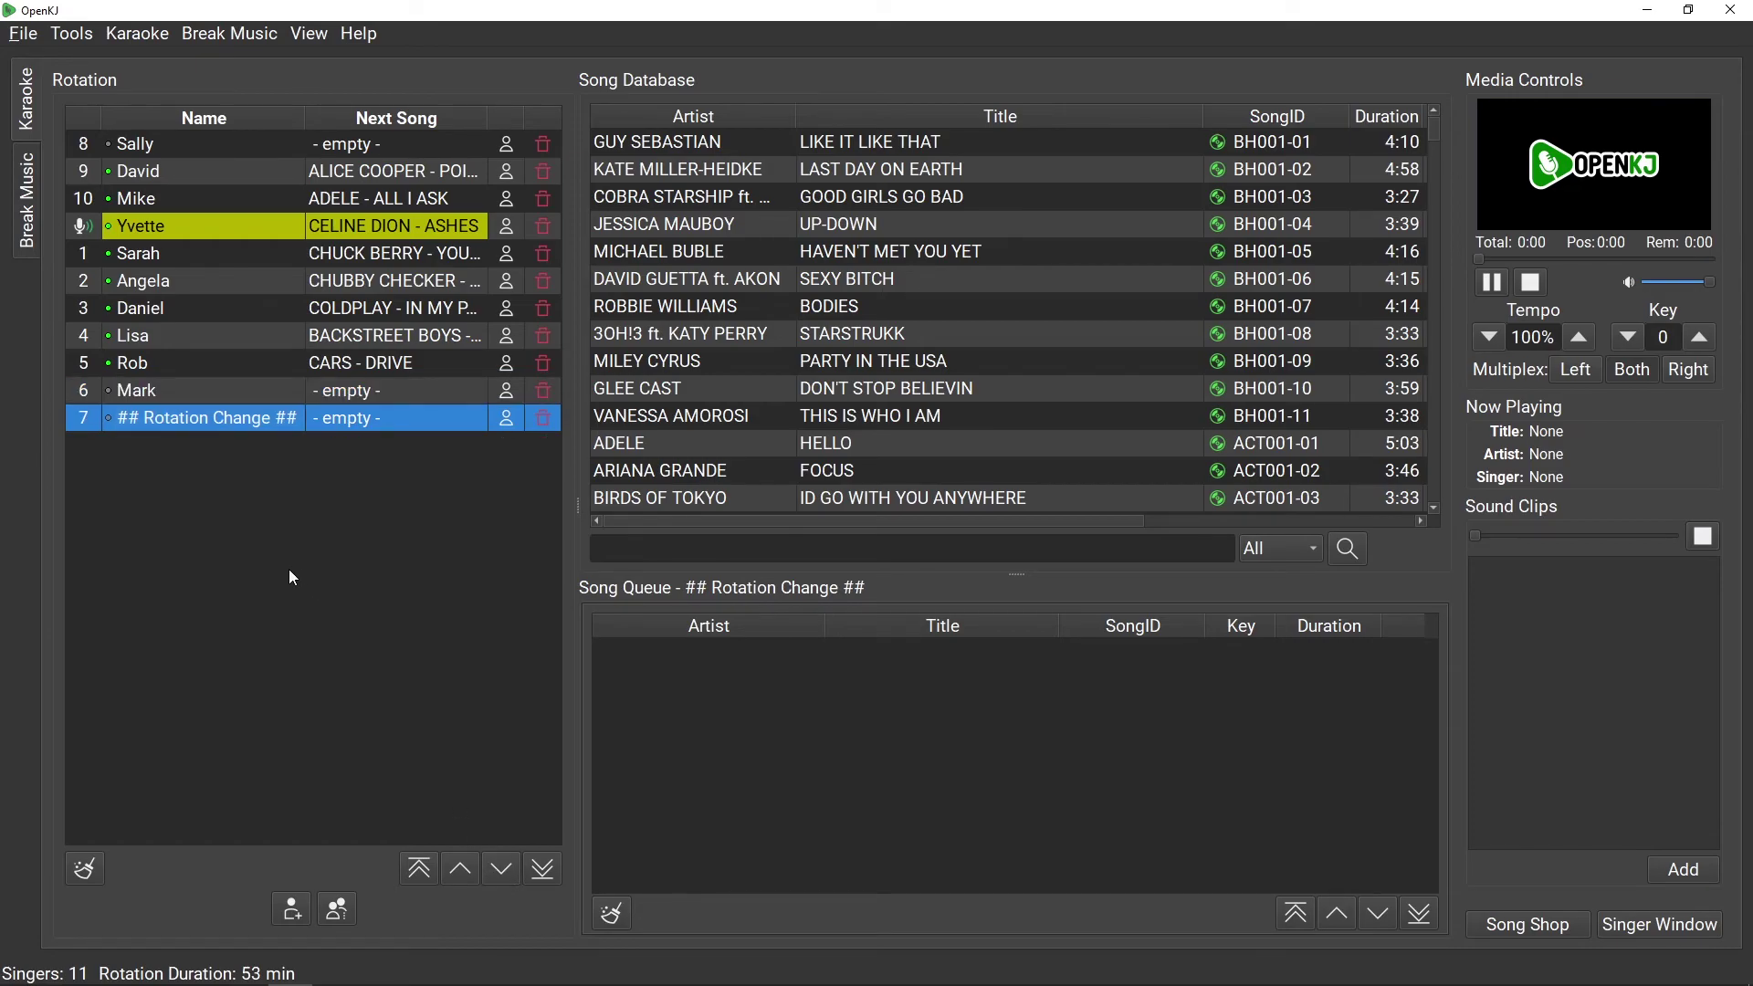
{"action": "left_click", "coordinate": [544, 391]}
{"action": "left_click", "coordinate": [957, 573]}
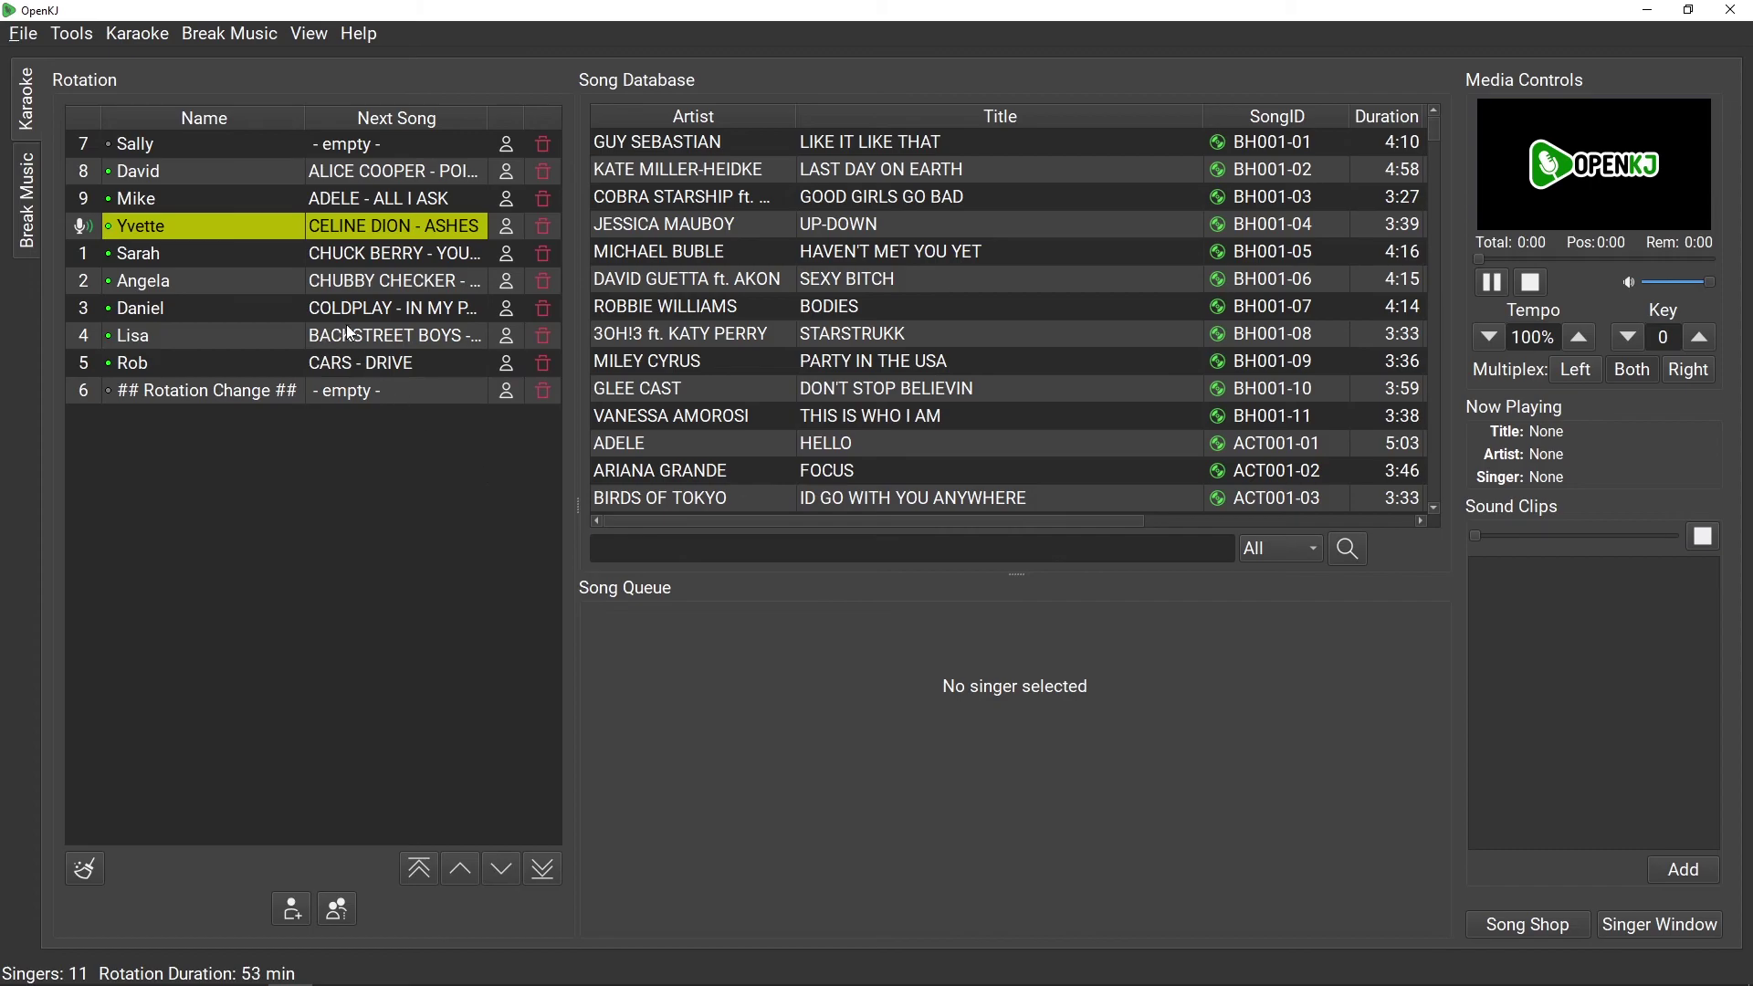
Add the singer by first name at the Next position, directly after the current singer
{"action": "left_click", "coordinate": [292, 909]}
{"action": "type", "text": "M"}
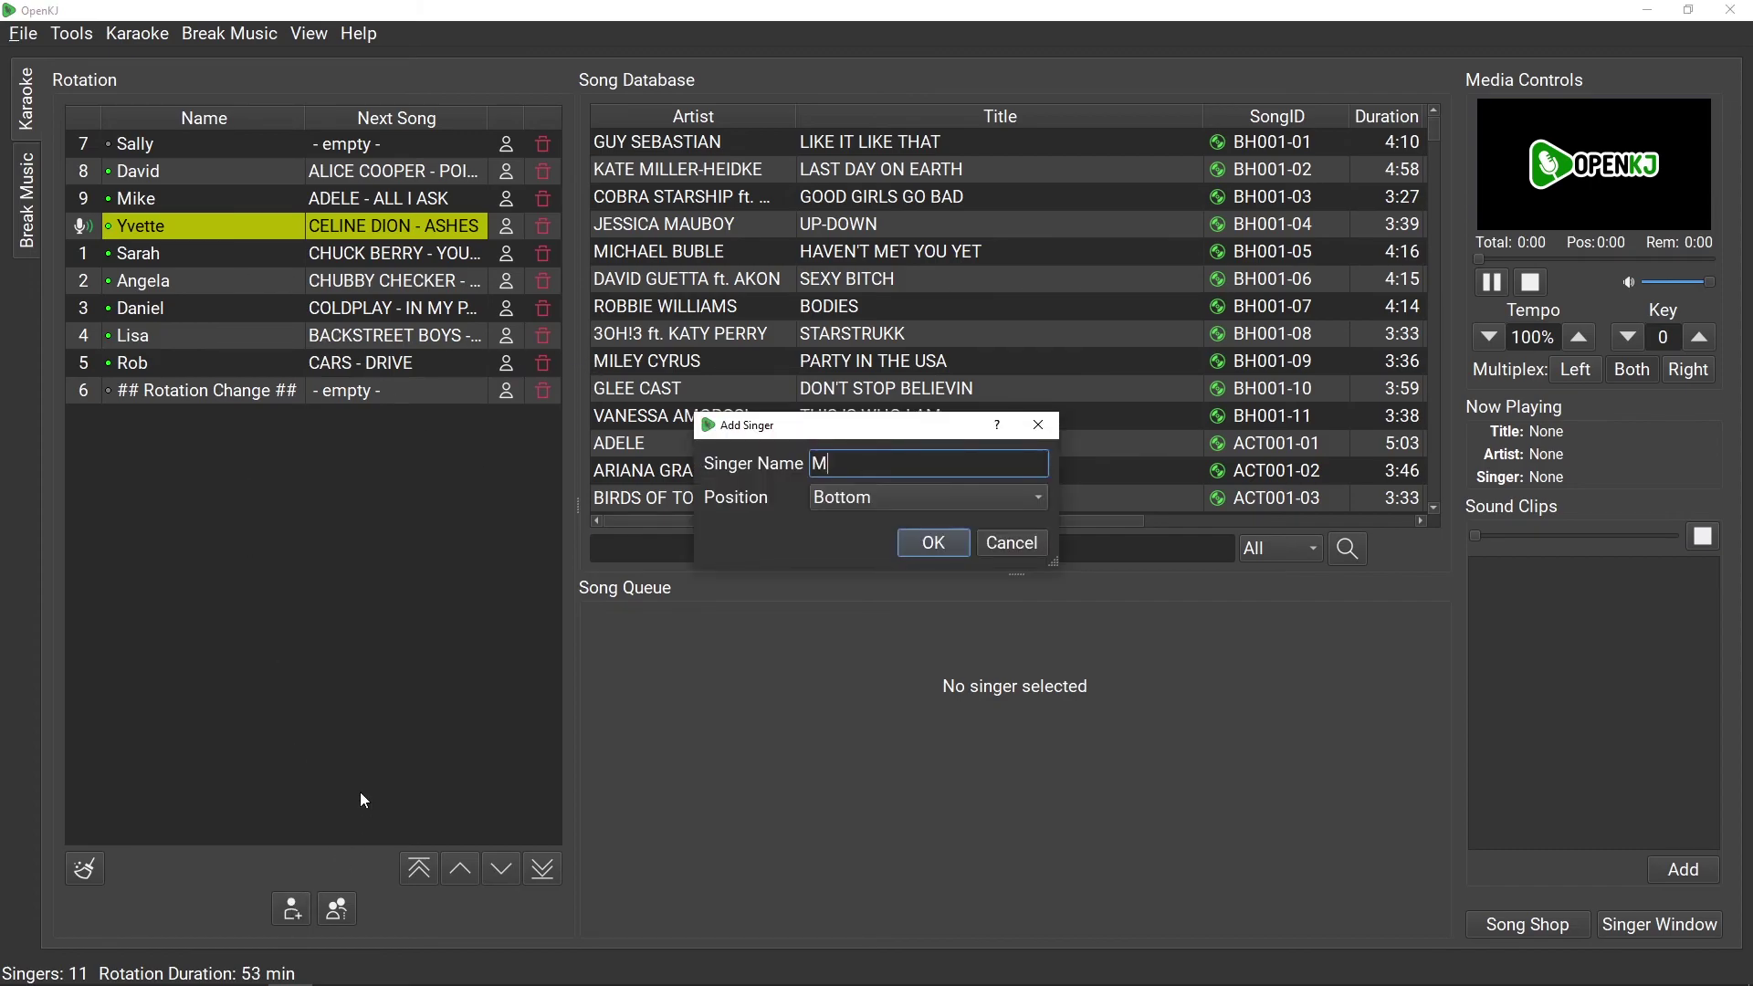
{"action": "type", "text": "ark"}
{"action": "left_click", "coordinate": [825, 500]}
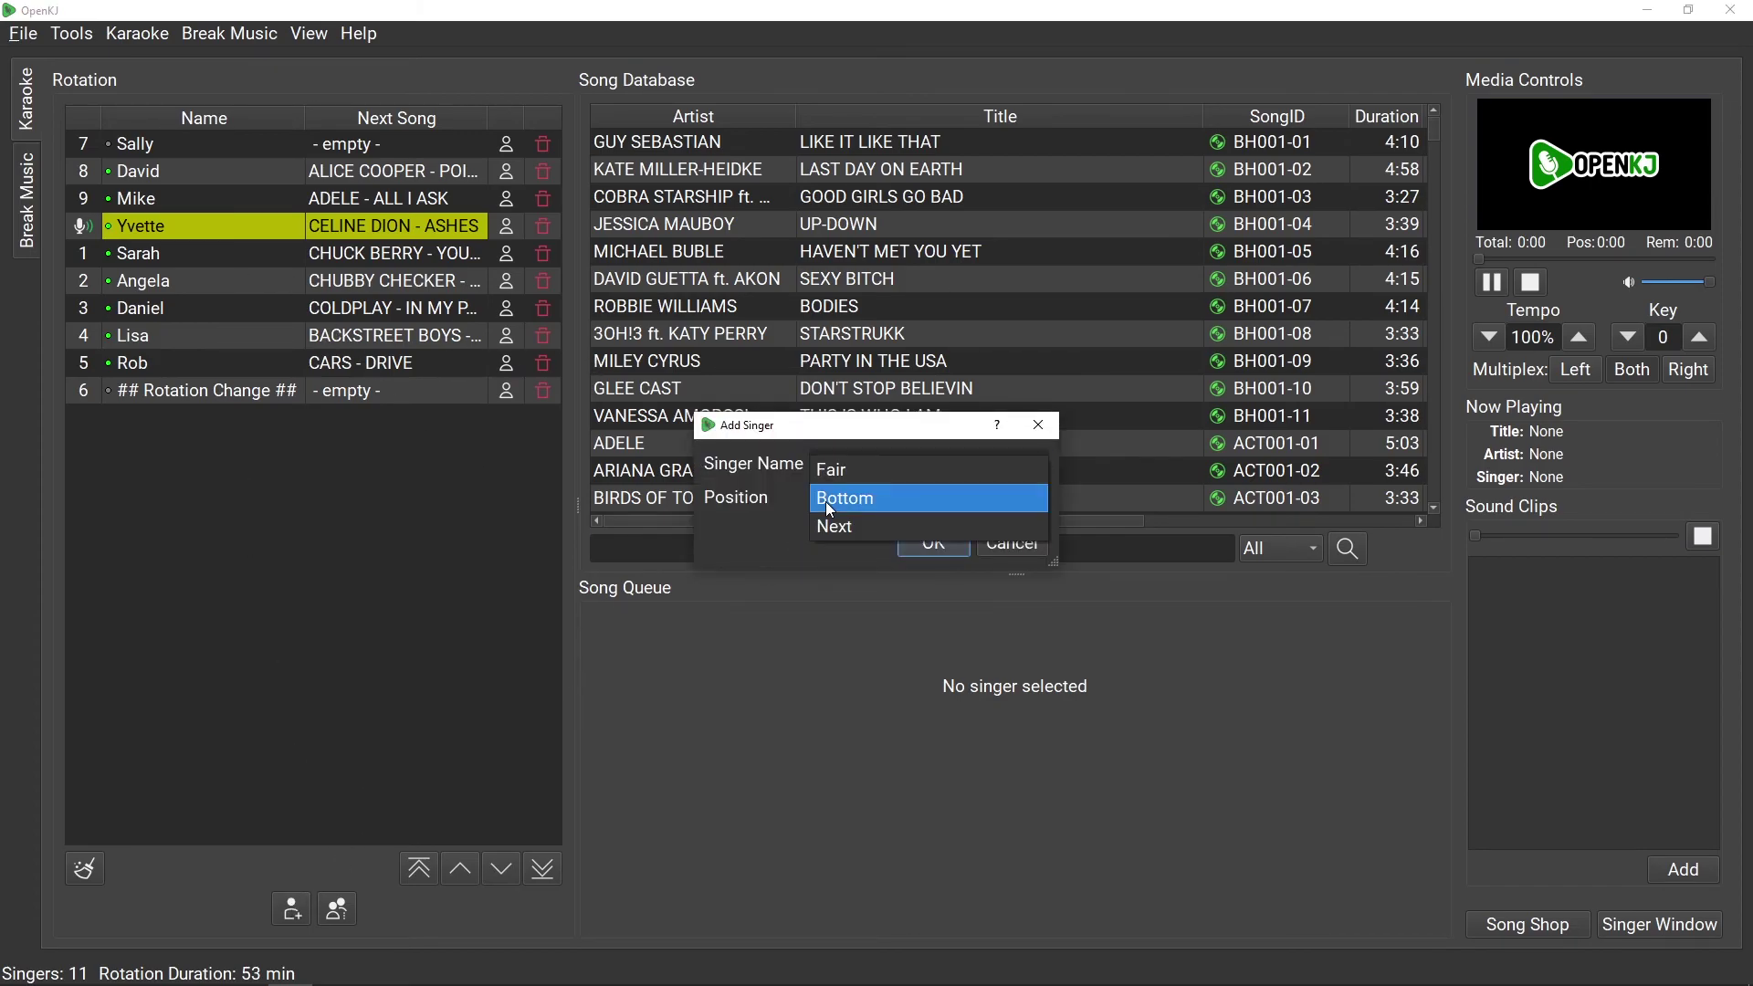
{"action": "left_click", "coordinate": [844, 523]}
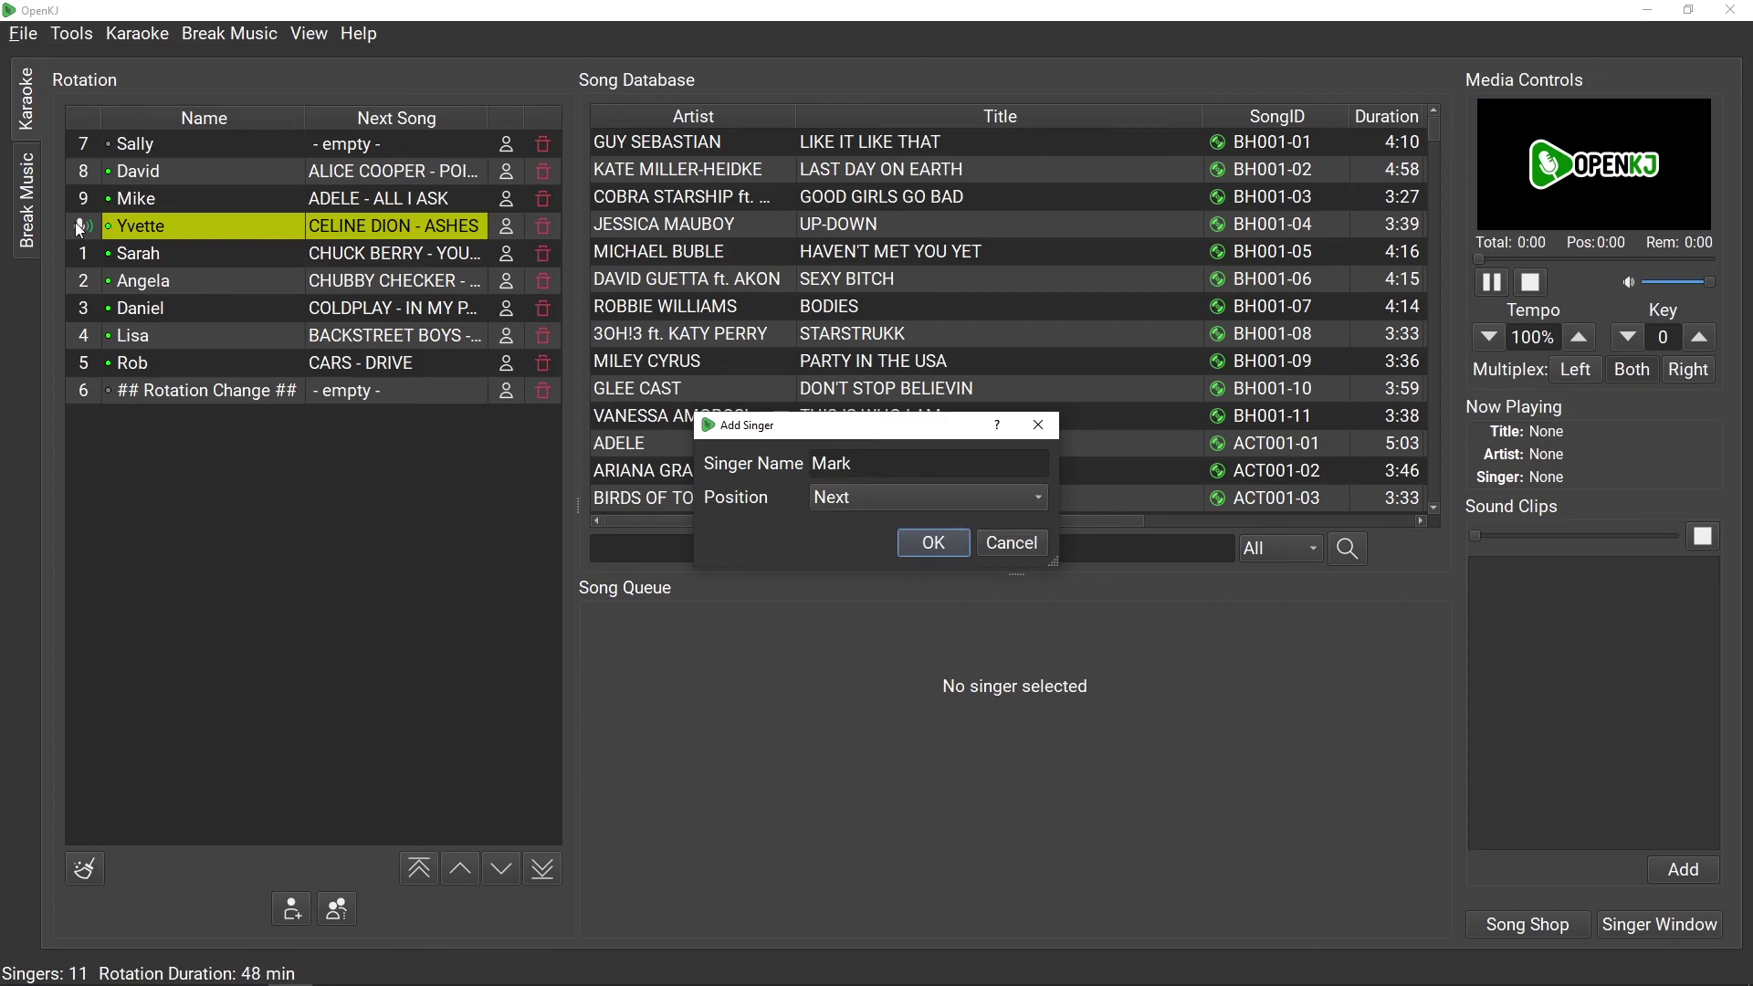
{"action": "left_click", "coordinate": [934, 543]}
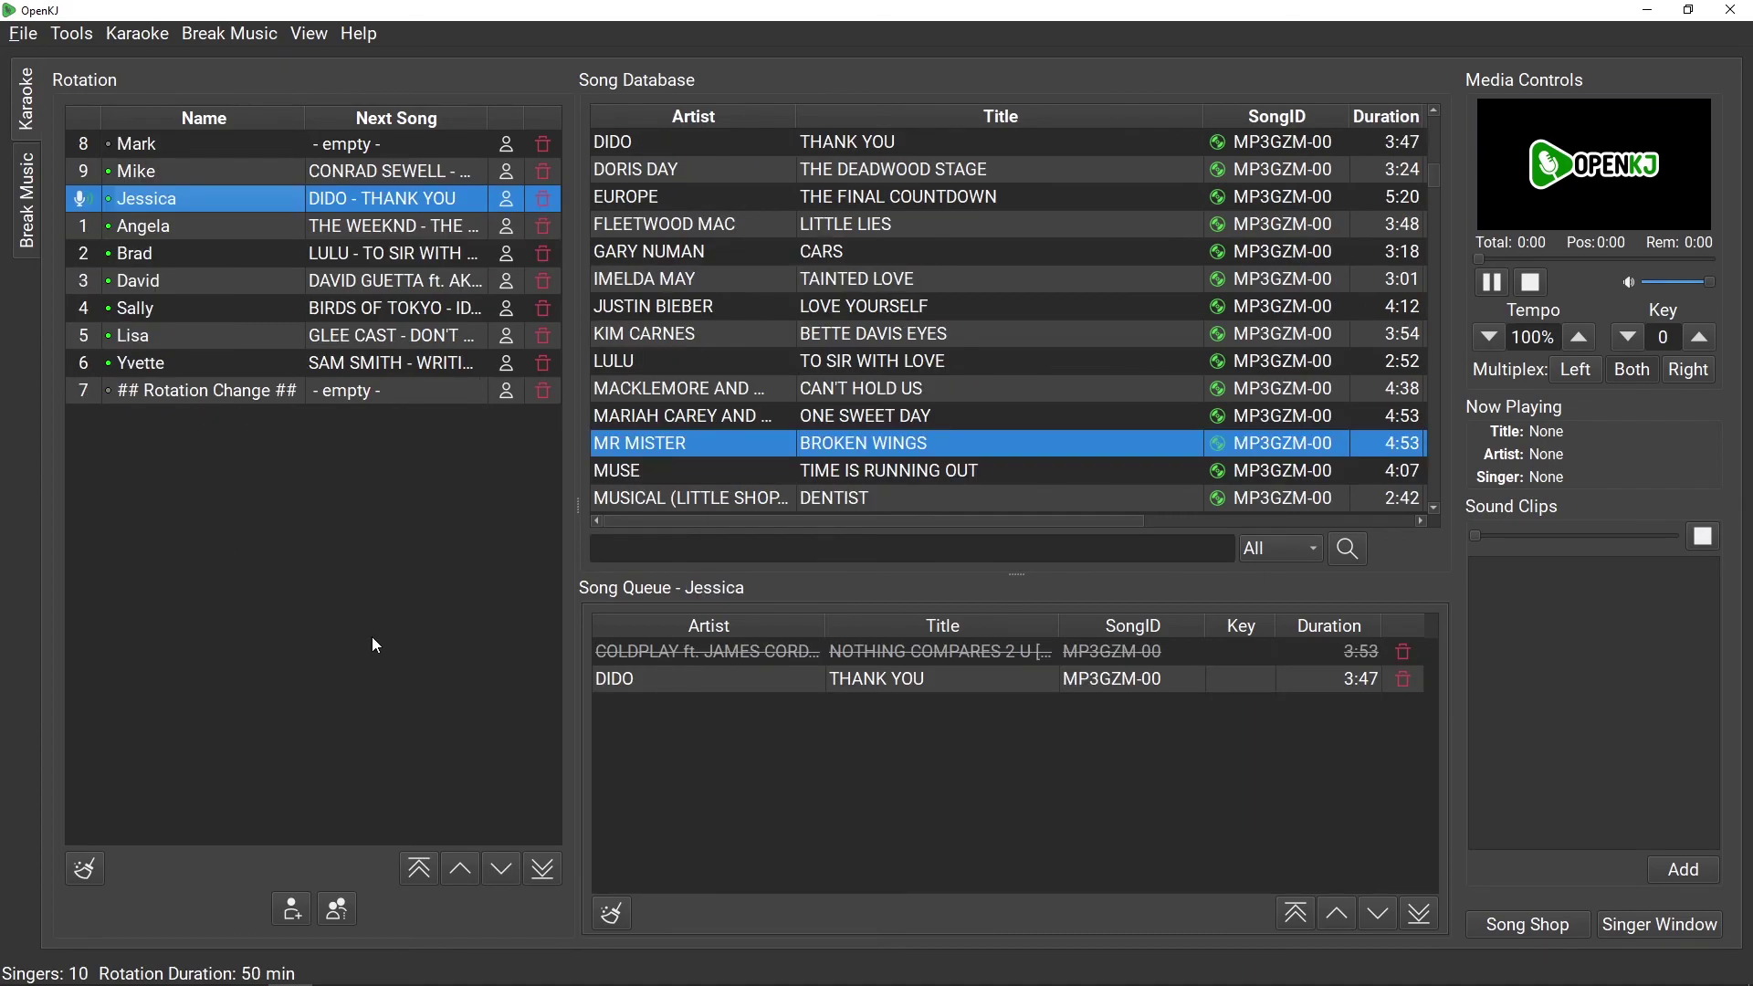
Clear all singers from the rotation
{"action": "left_click", "coordinate": [99, 870]}
{"action": "left_click", "coordinate": [882, 559]}
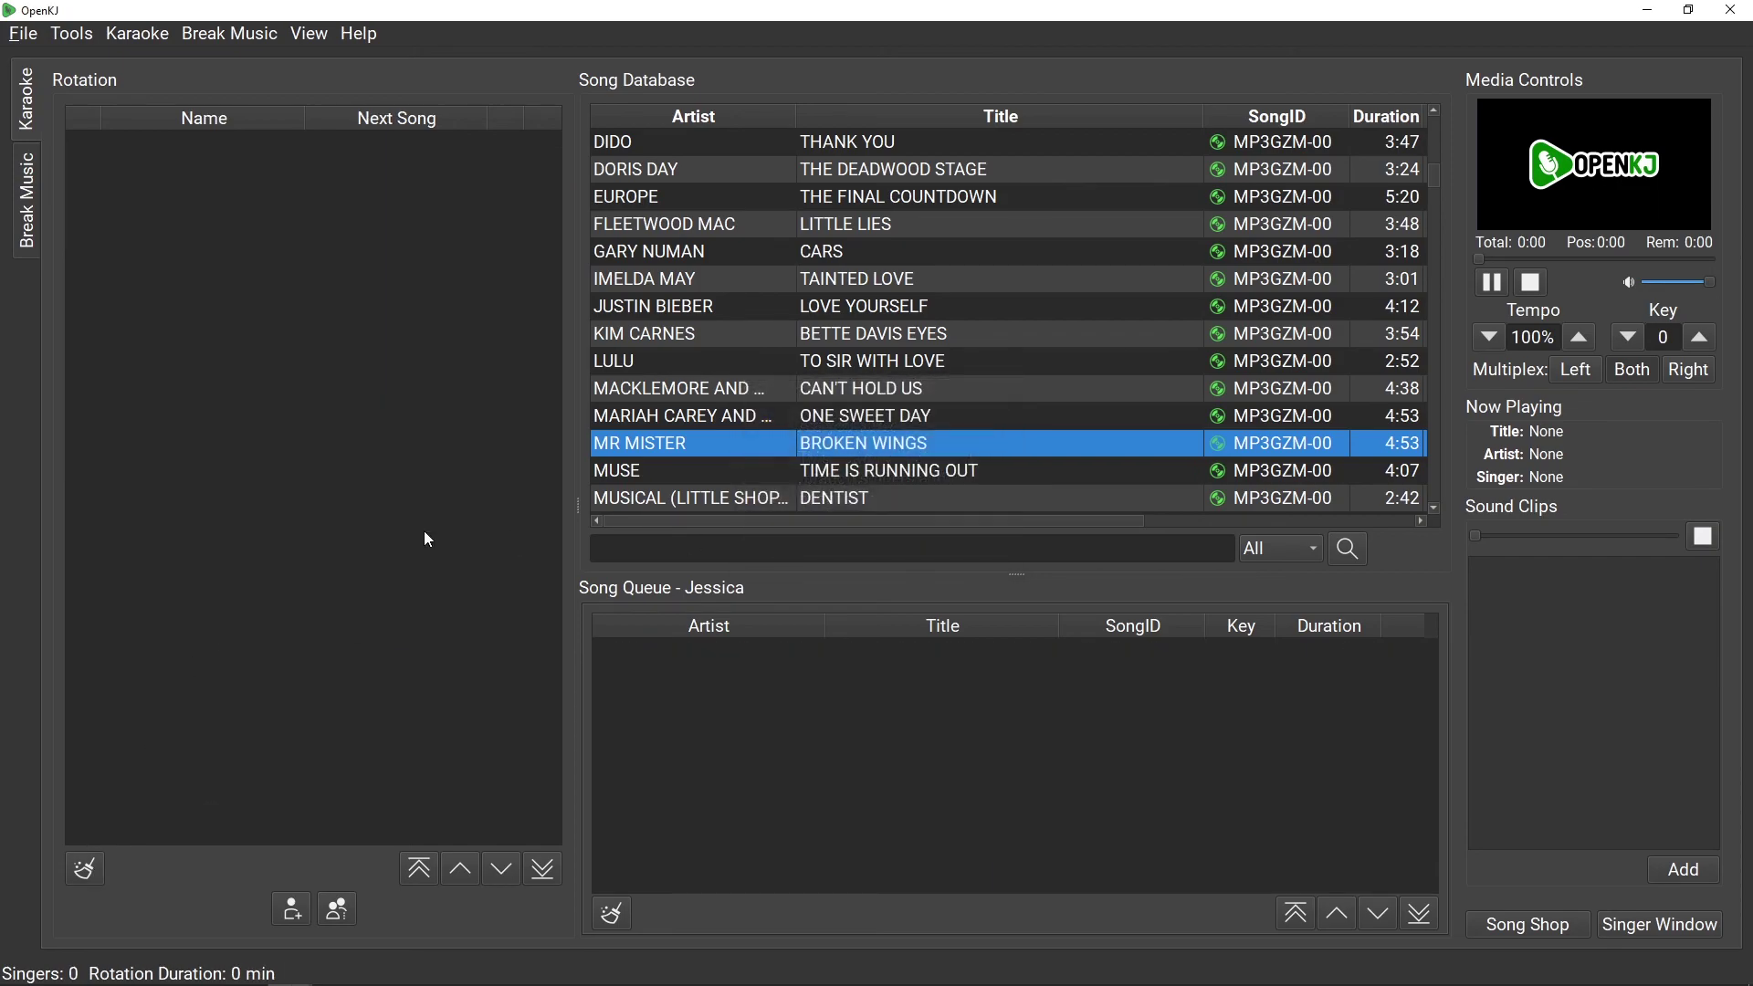